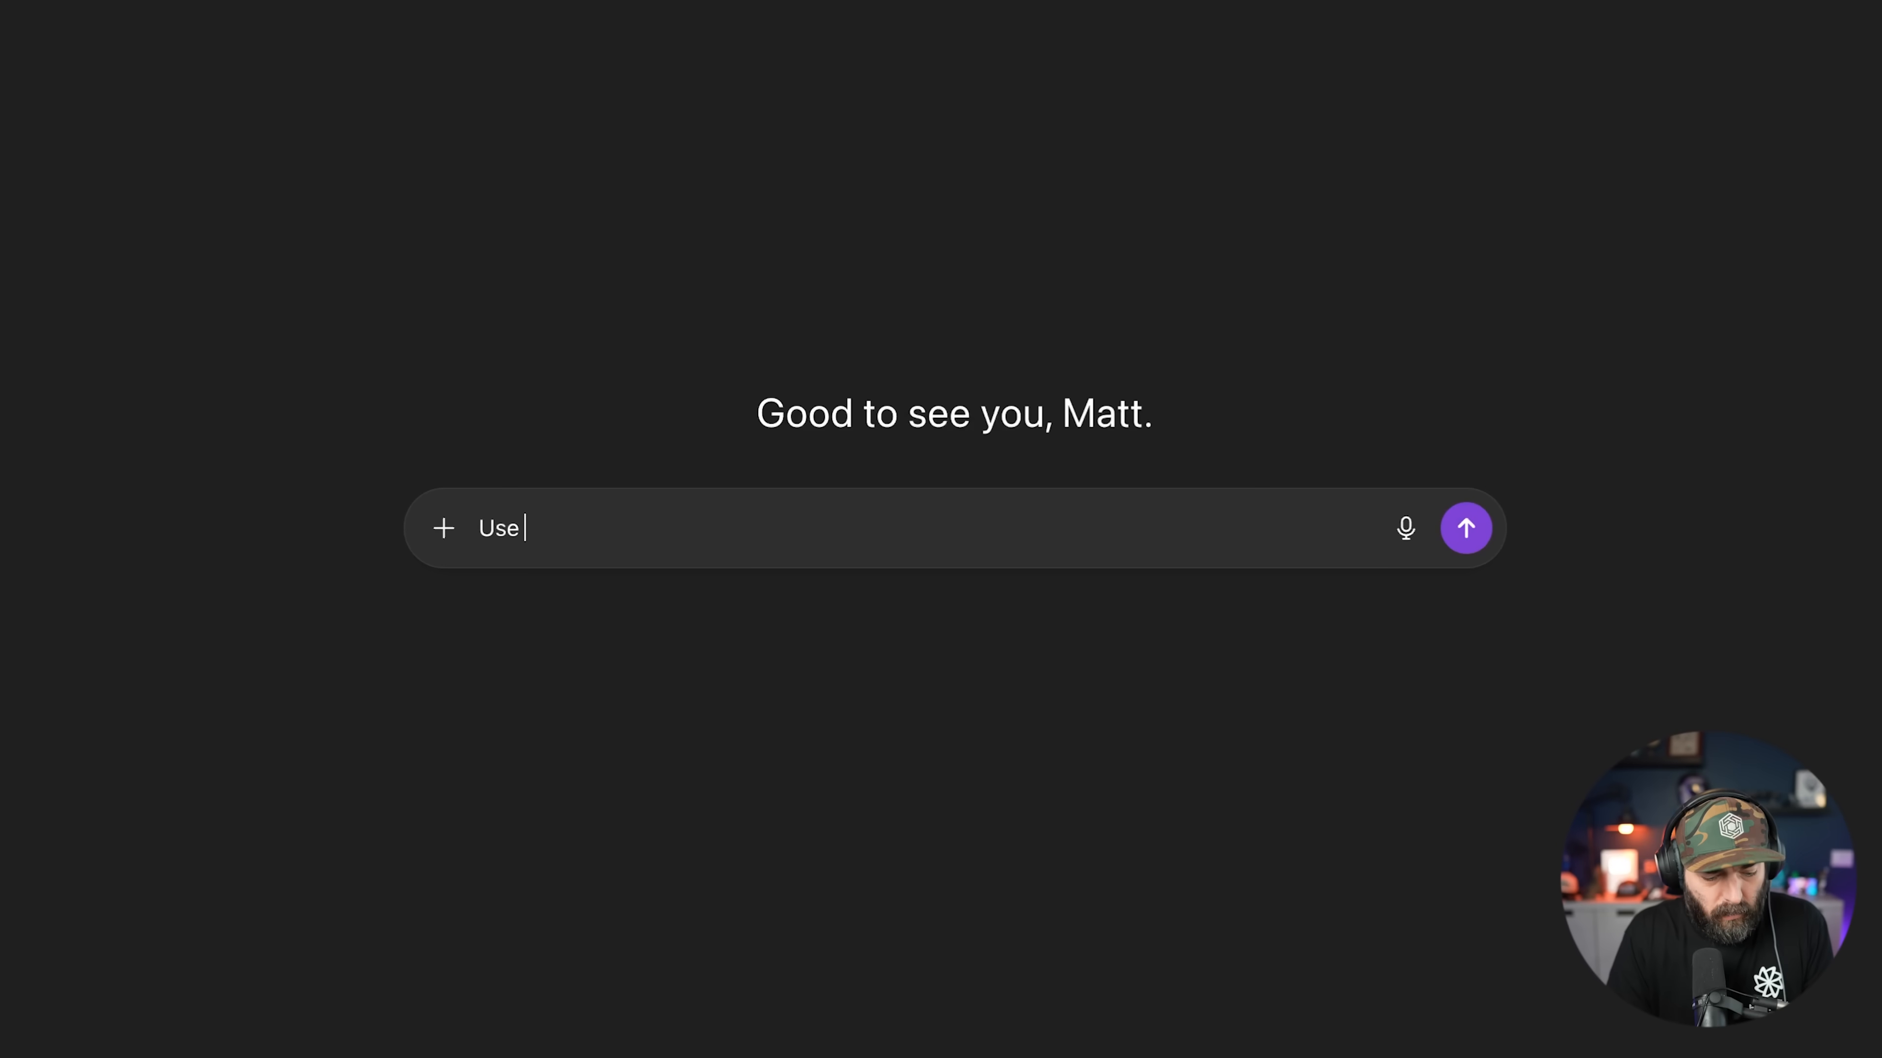
pyautogui.write('sp')
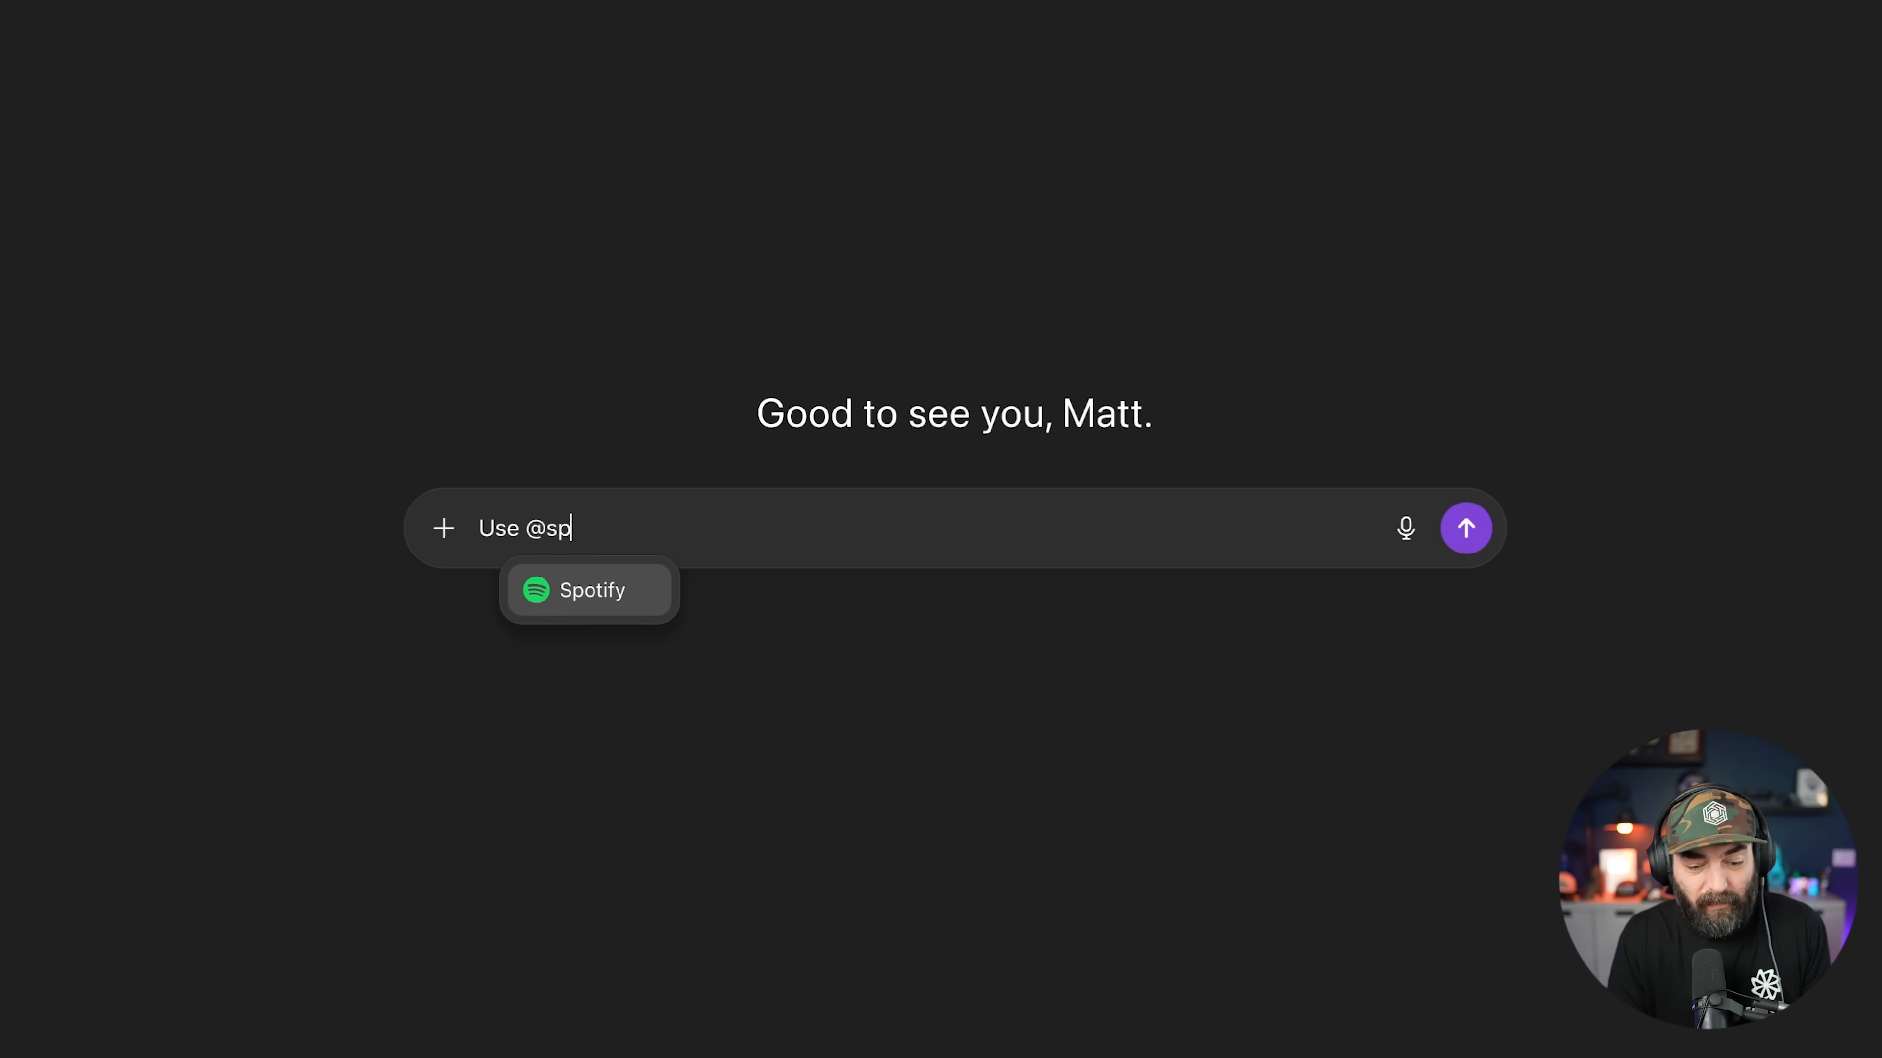
pyautogui.press('Return')
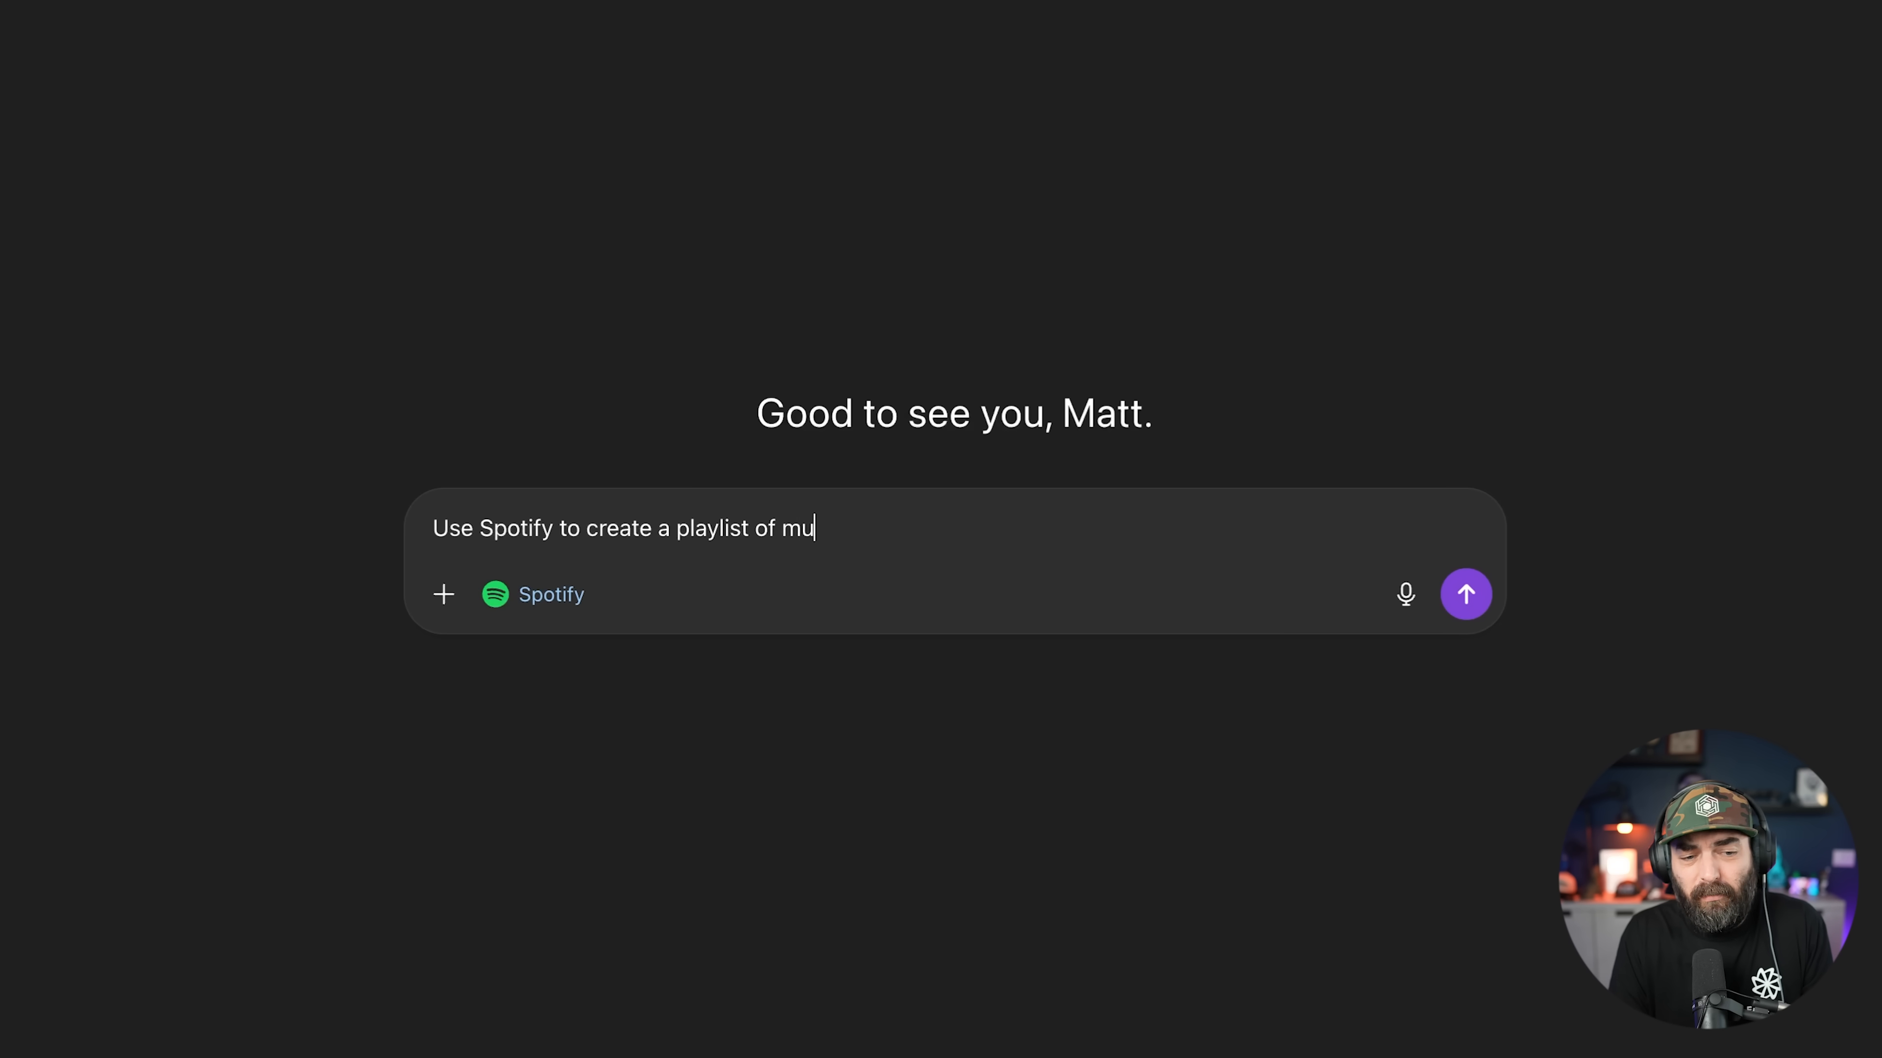
pyautogui.write('similar to Blink 182.')
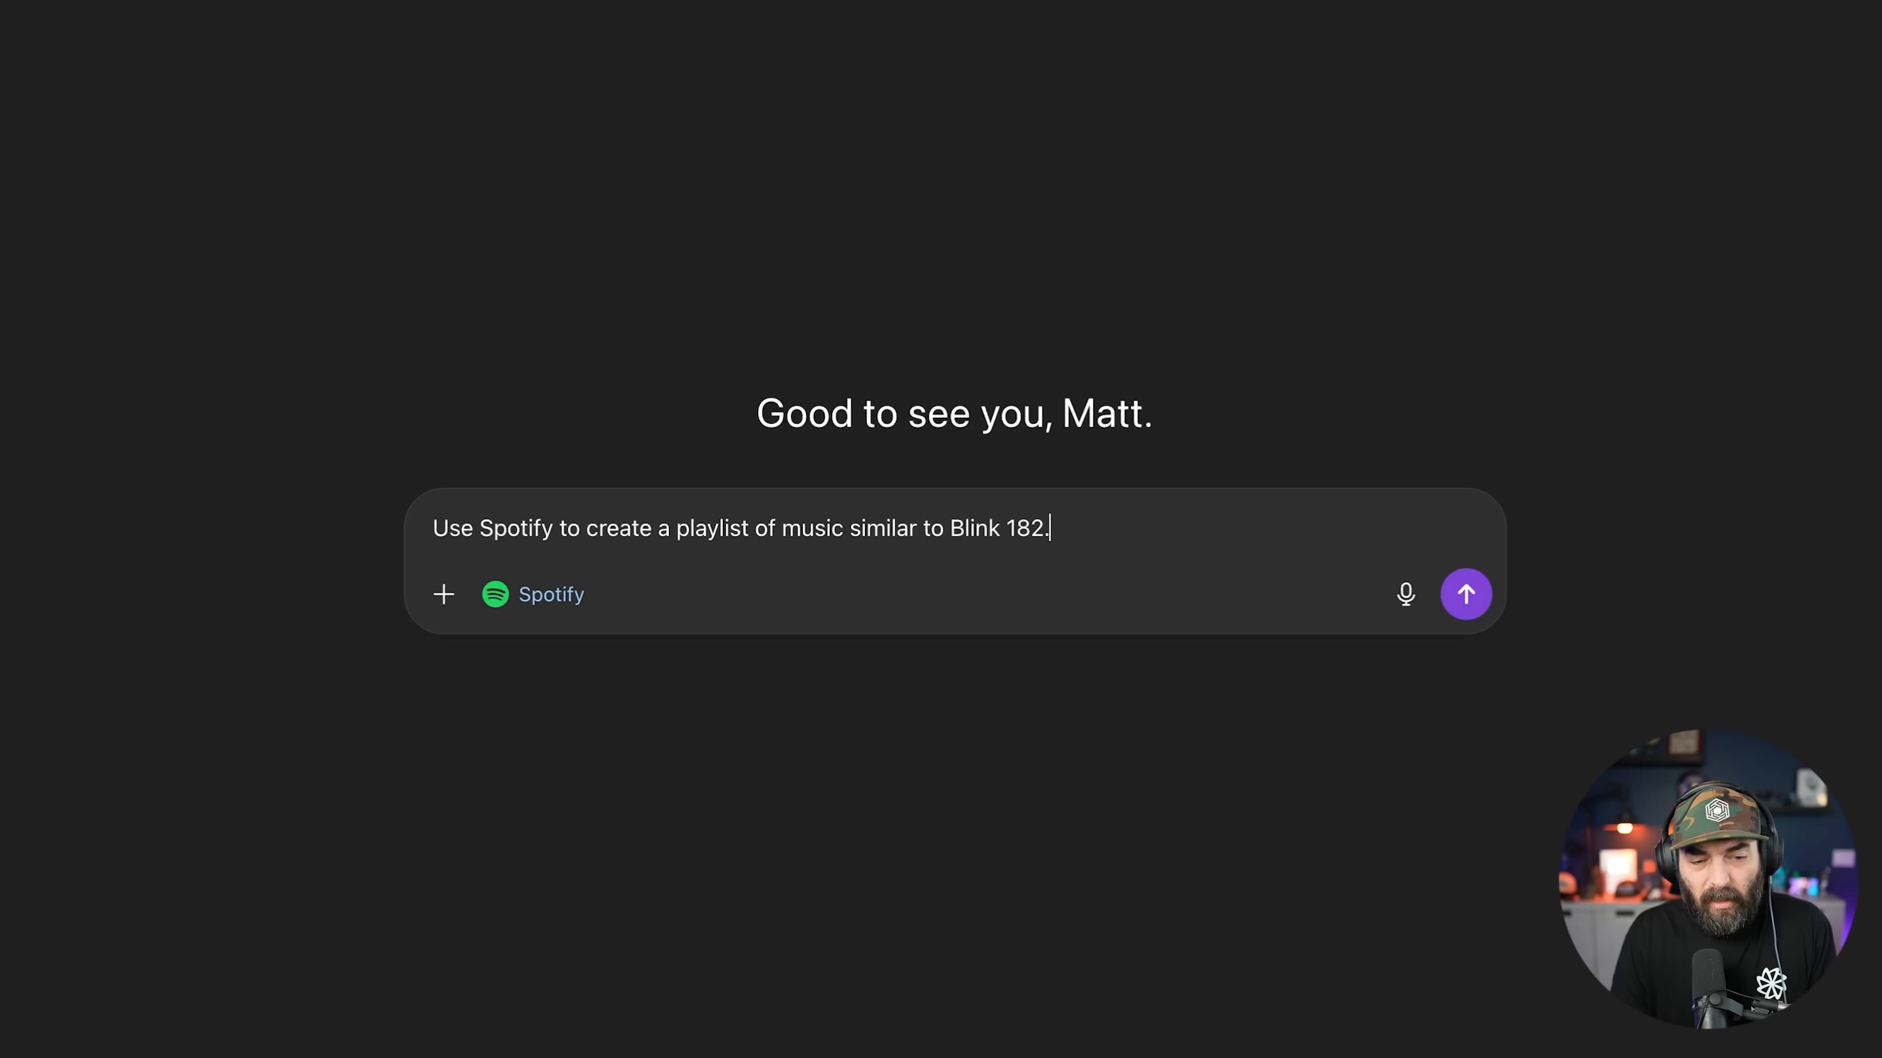
pyautogui.press('Return')
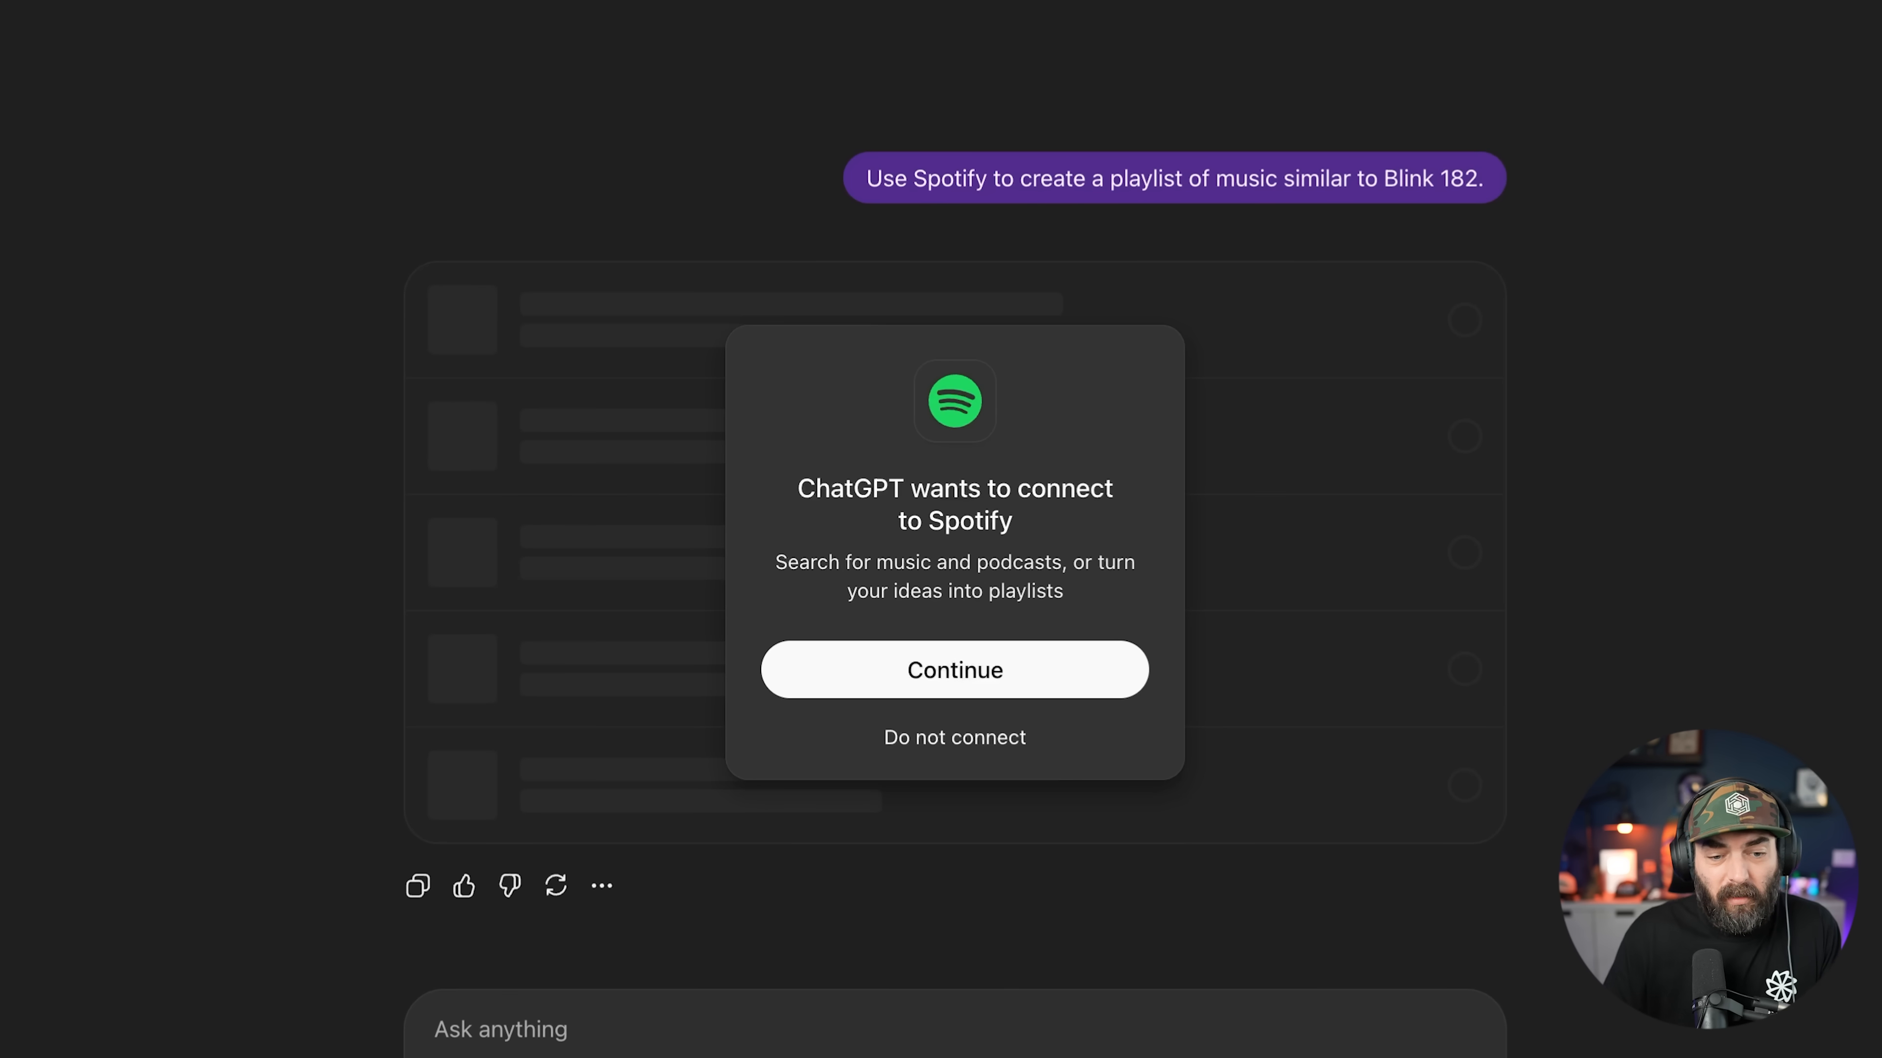
# Step: Authorize Spotify access and review the 30-track 'Rock Songs Like Blink 182' playlist
pyautogui.click(1061, 686)
pyautogui.click(965, 987)
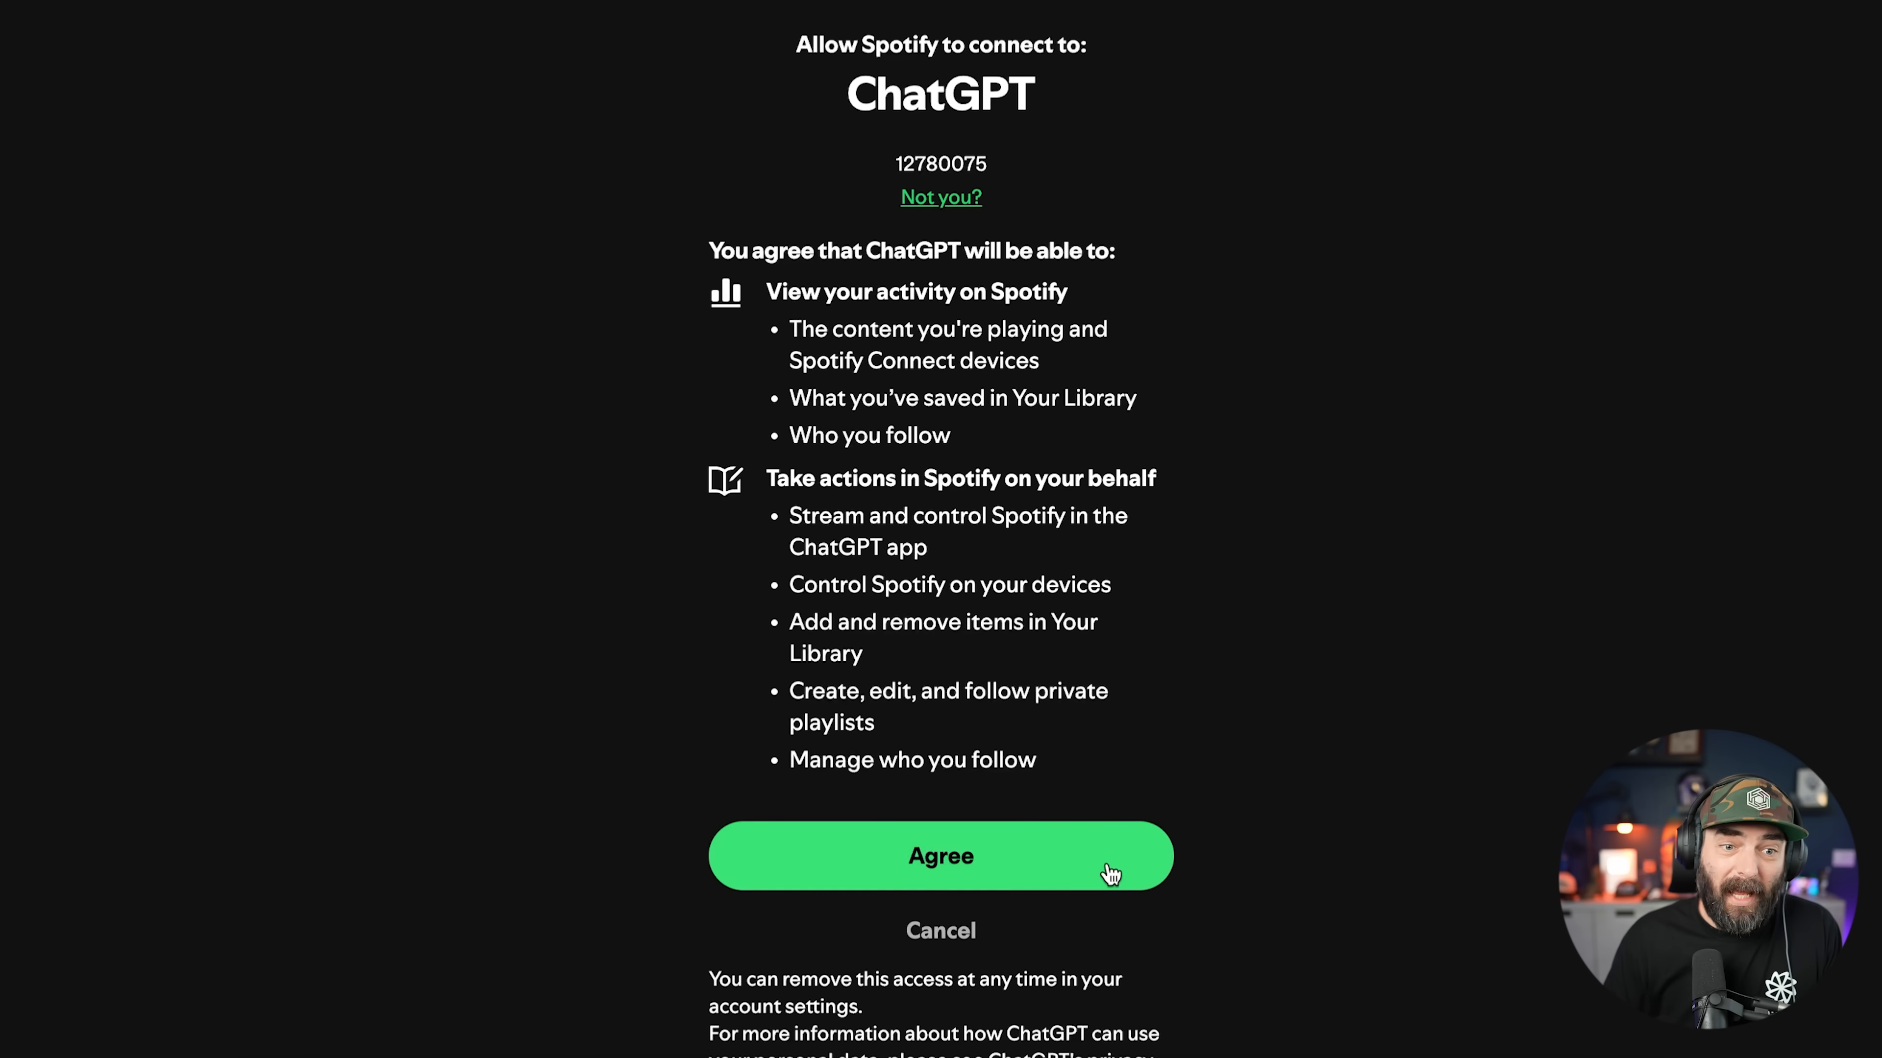
pyautogui.click(1075, 857)
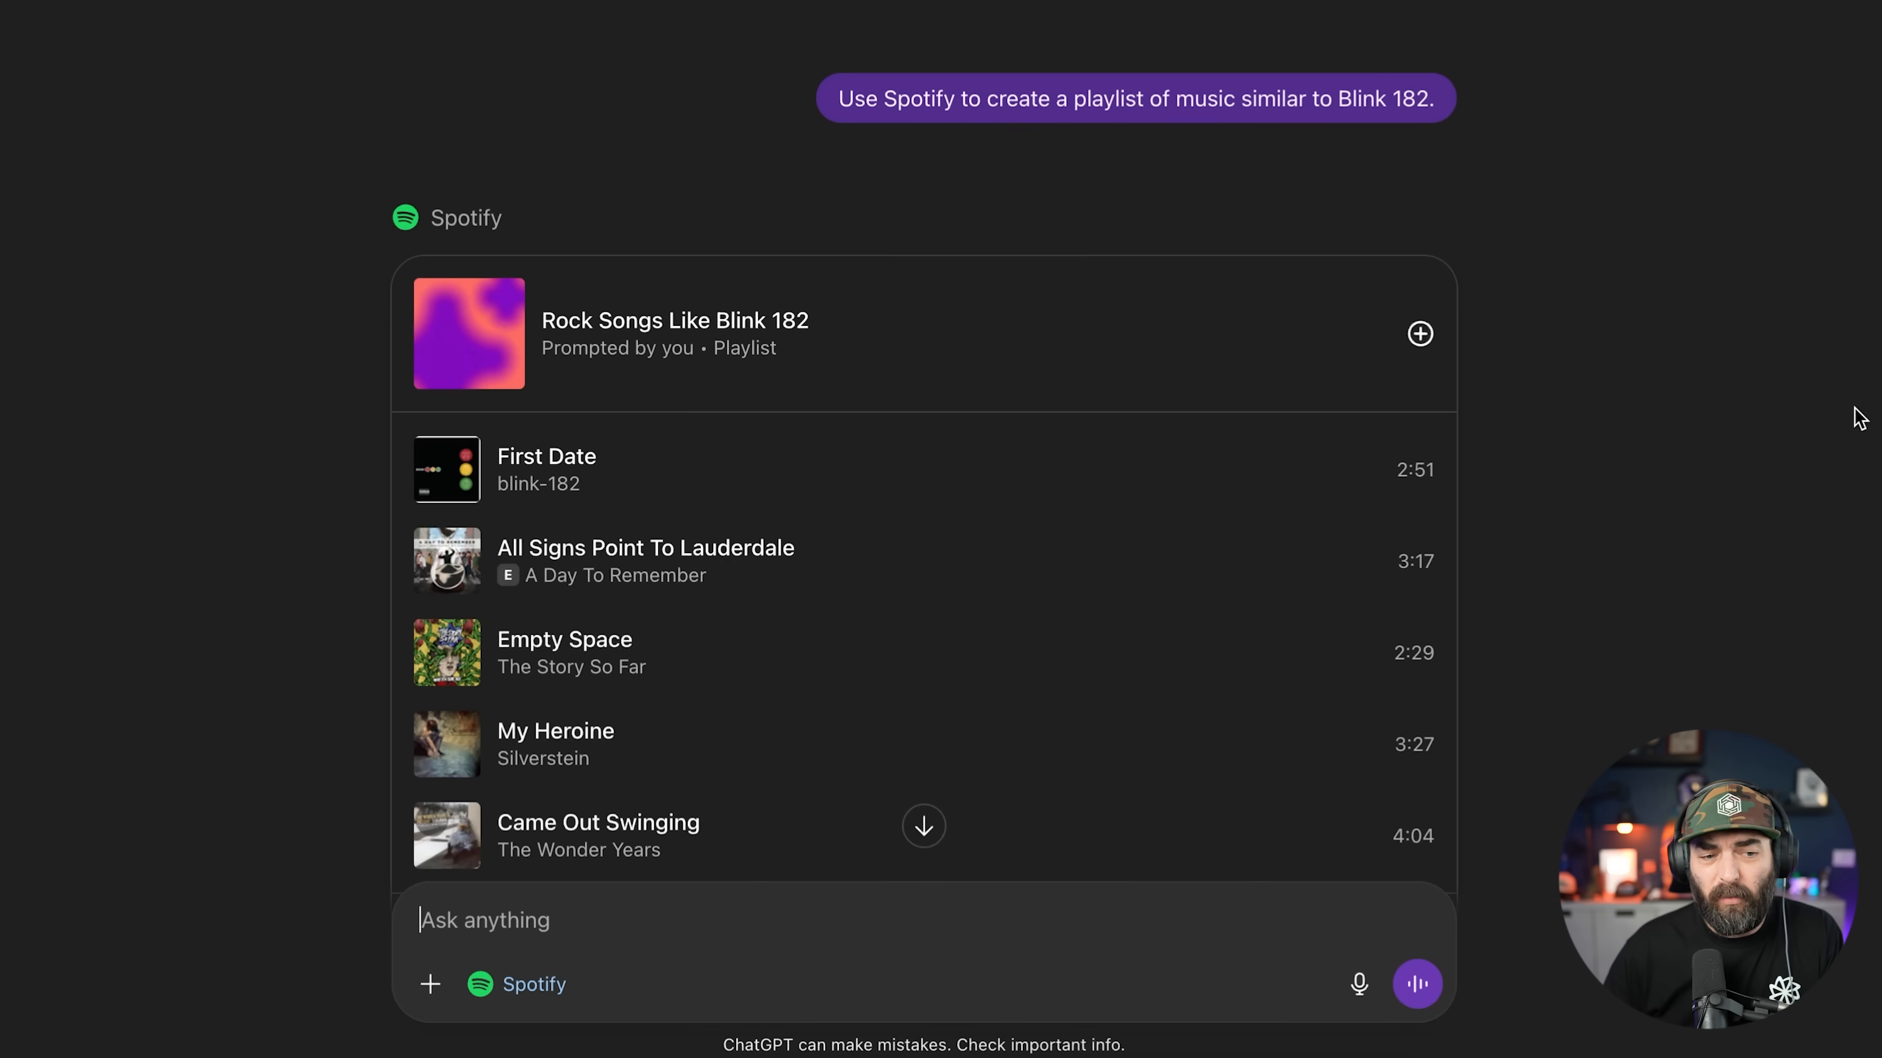
pyautogui.scroll(-1, 1647, 496)
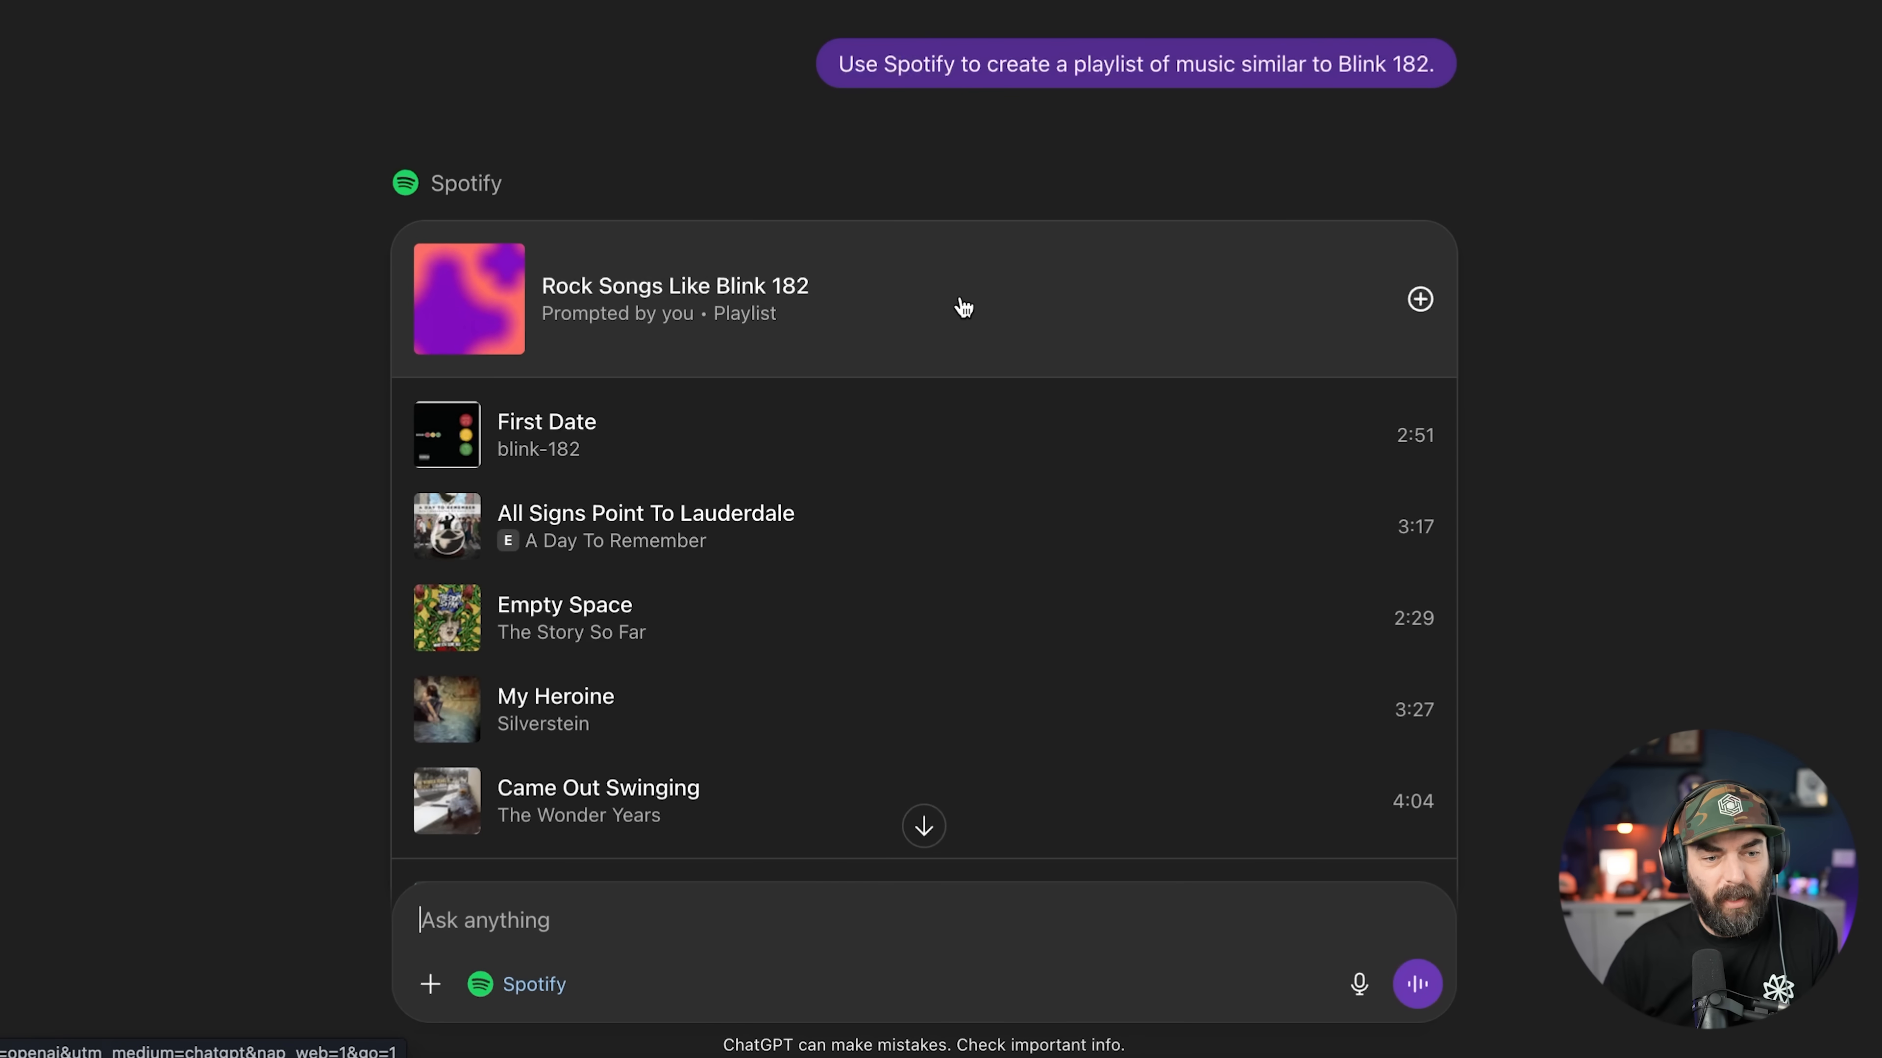
pyautogui.scroll(-3, 963, 308)
pyautogui.scroll(-1, 559, 430)
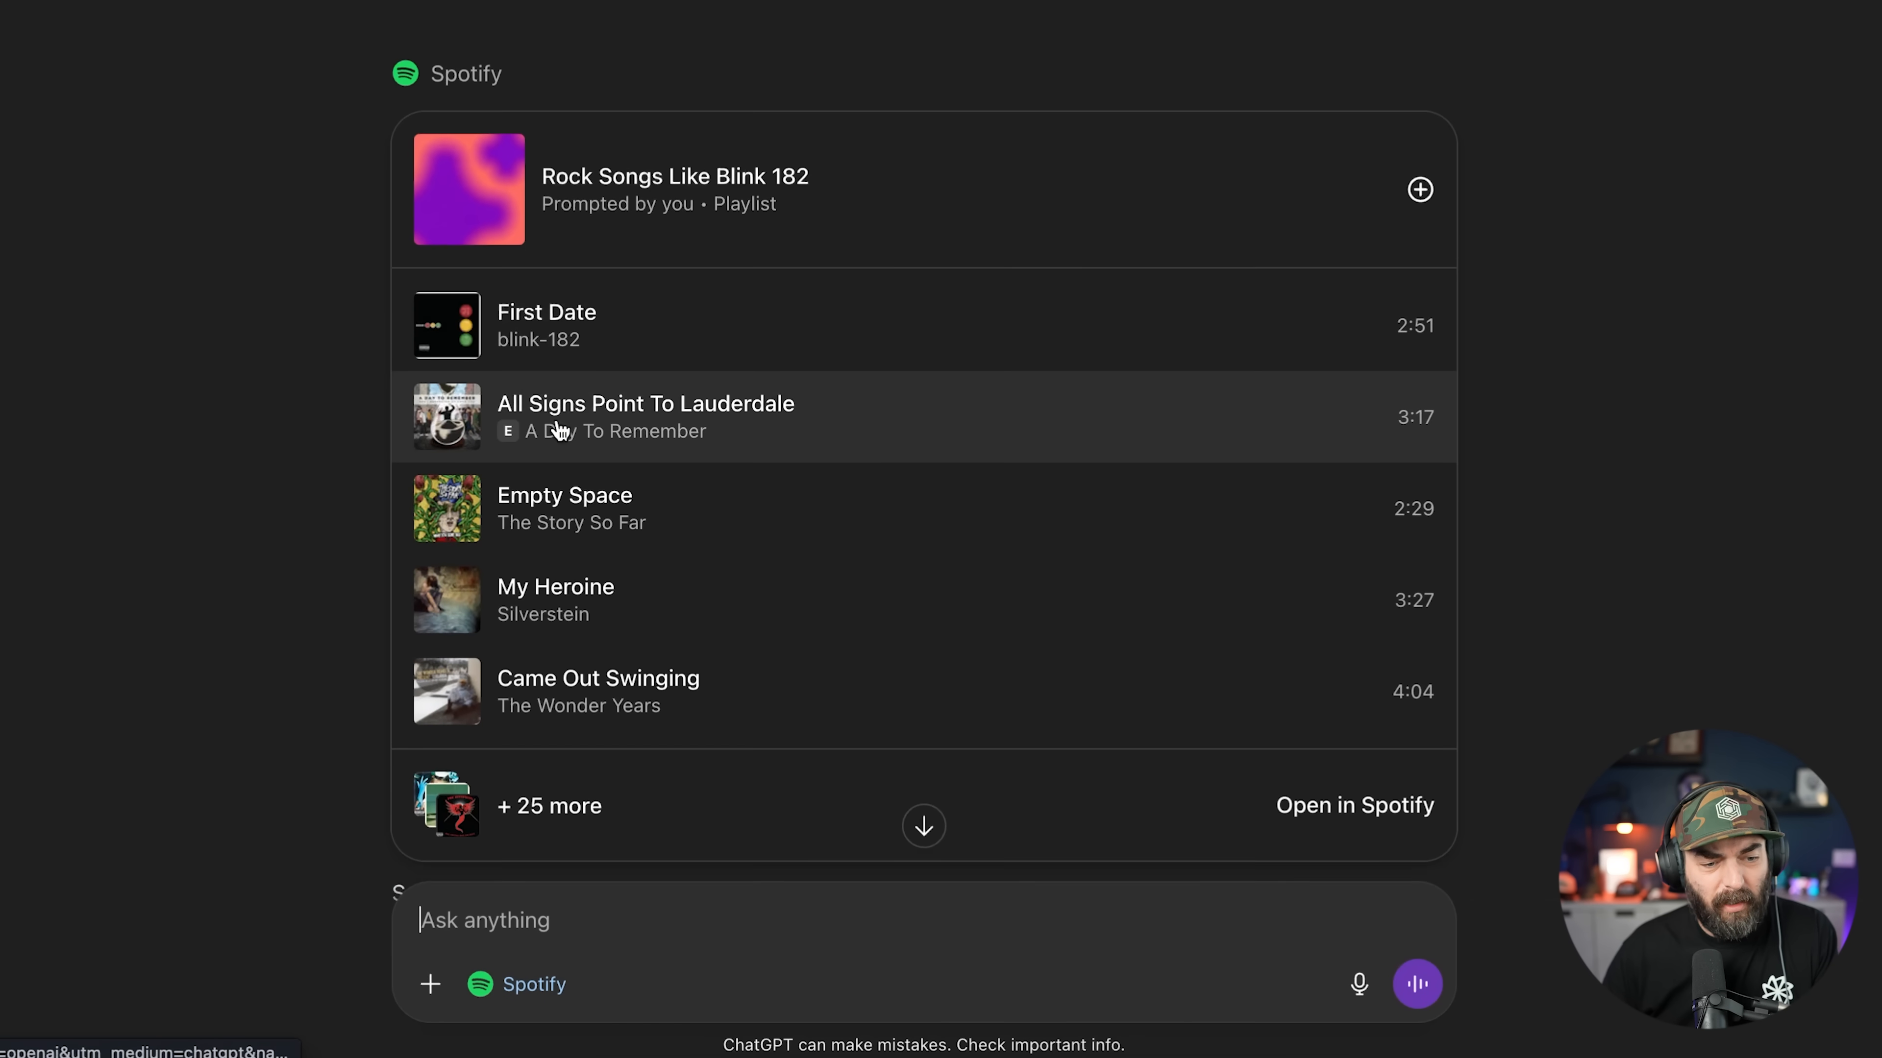
pyautogui.scroll(-1, 561, 431)
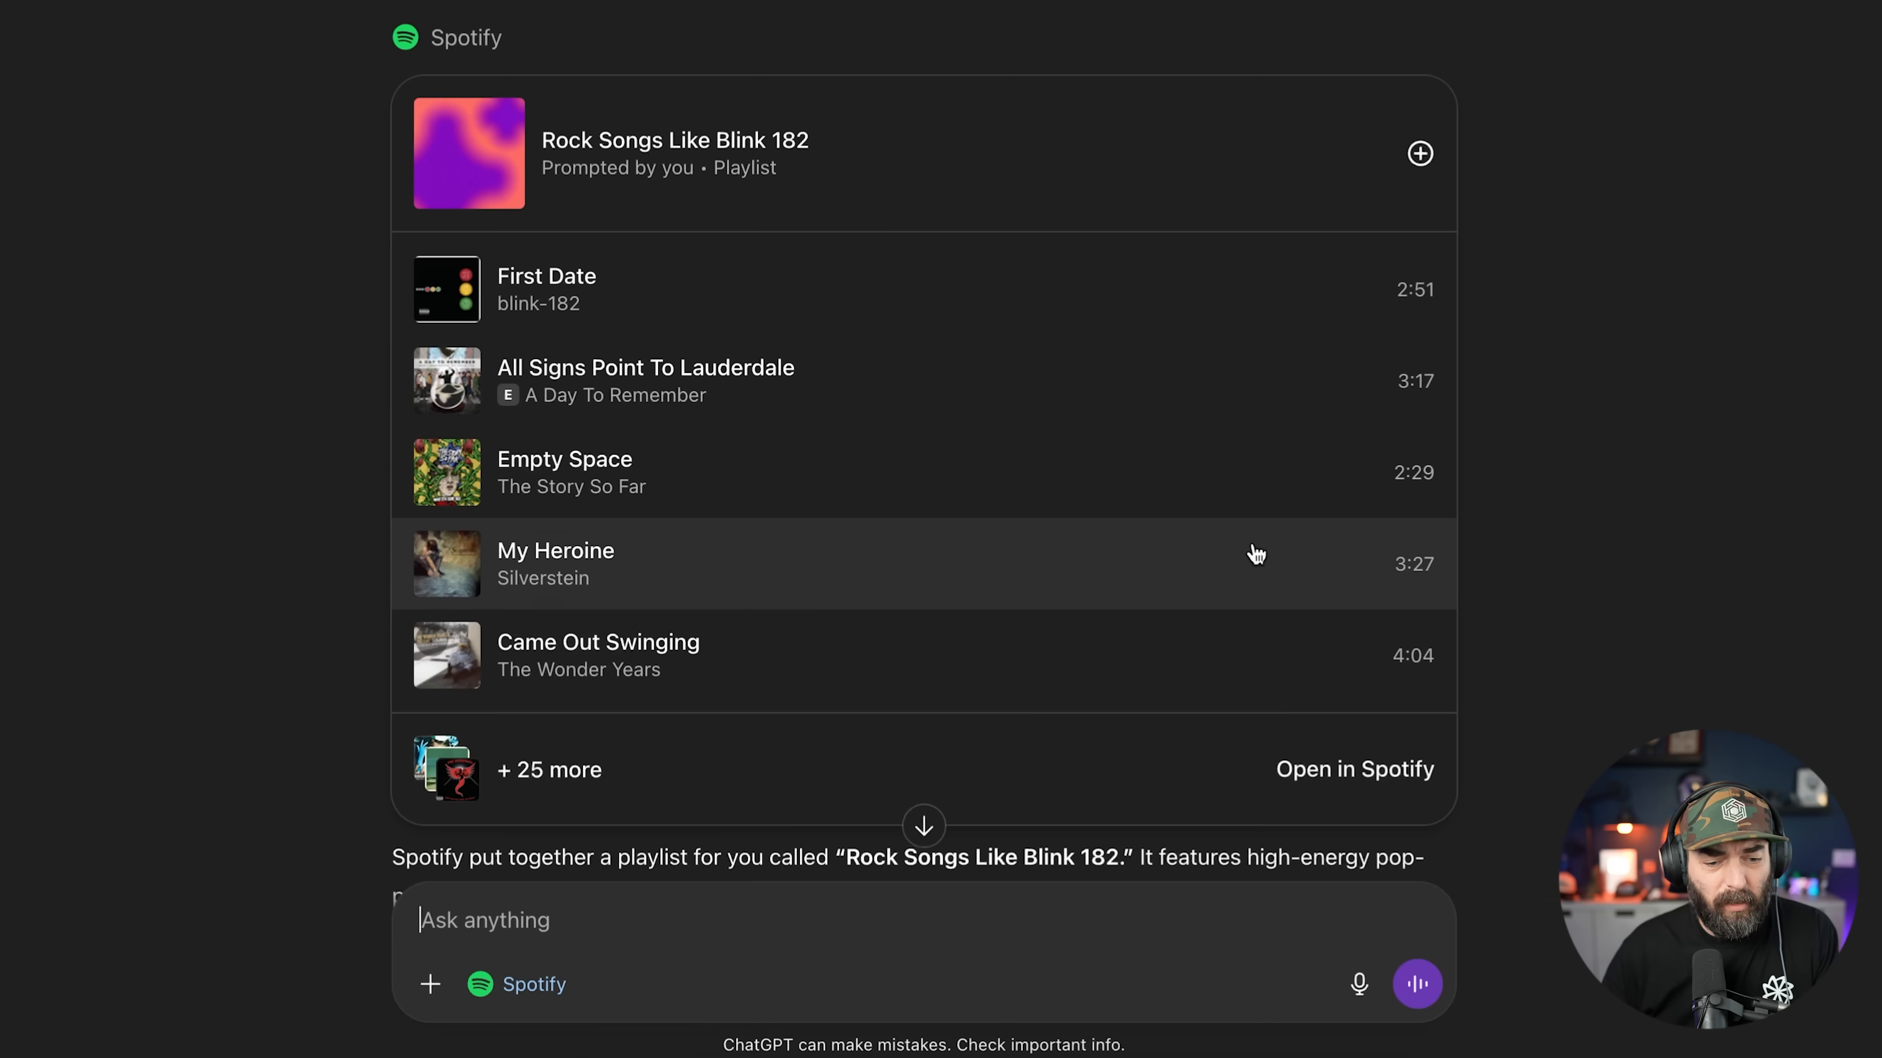
pyautogui.scroll(-5, 1252, 557)
# Step: Open the Blink 182 playlist in Spotify, browse it, then view the apps announcement headline
pyautogui.click(1277, 275)
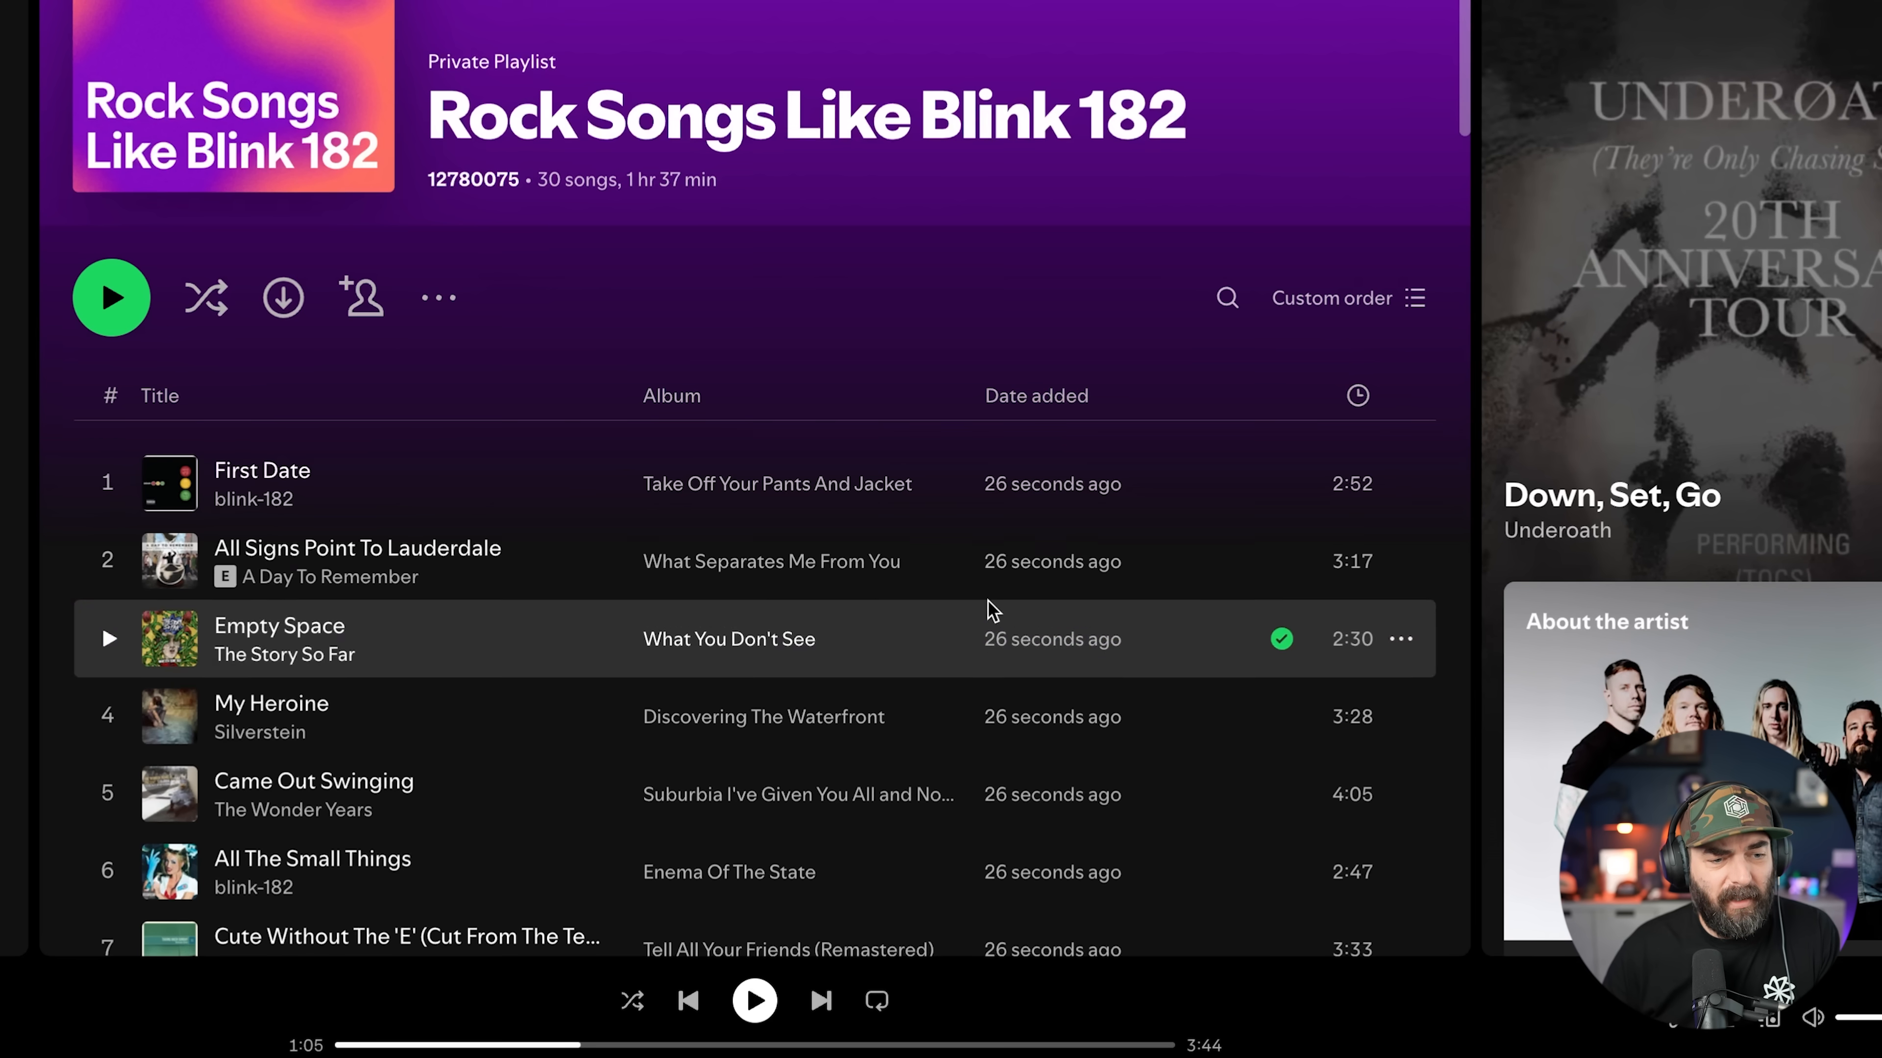
pyautogui.scroll(-20, 993, 610)
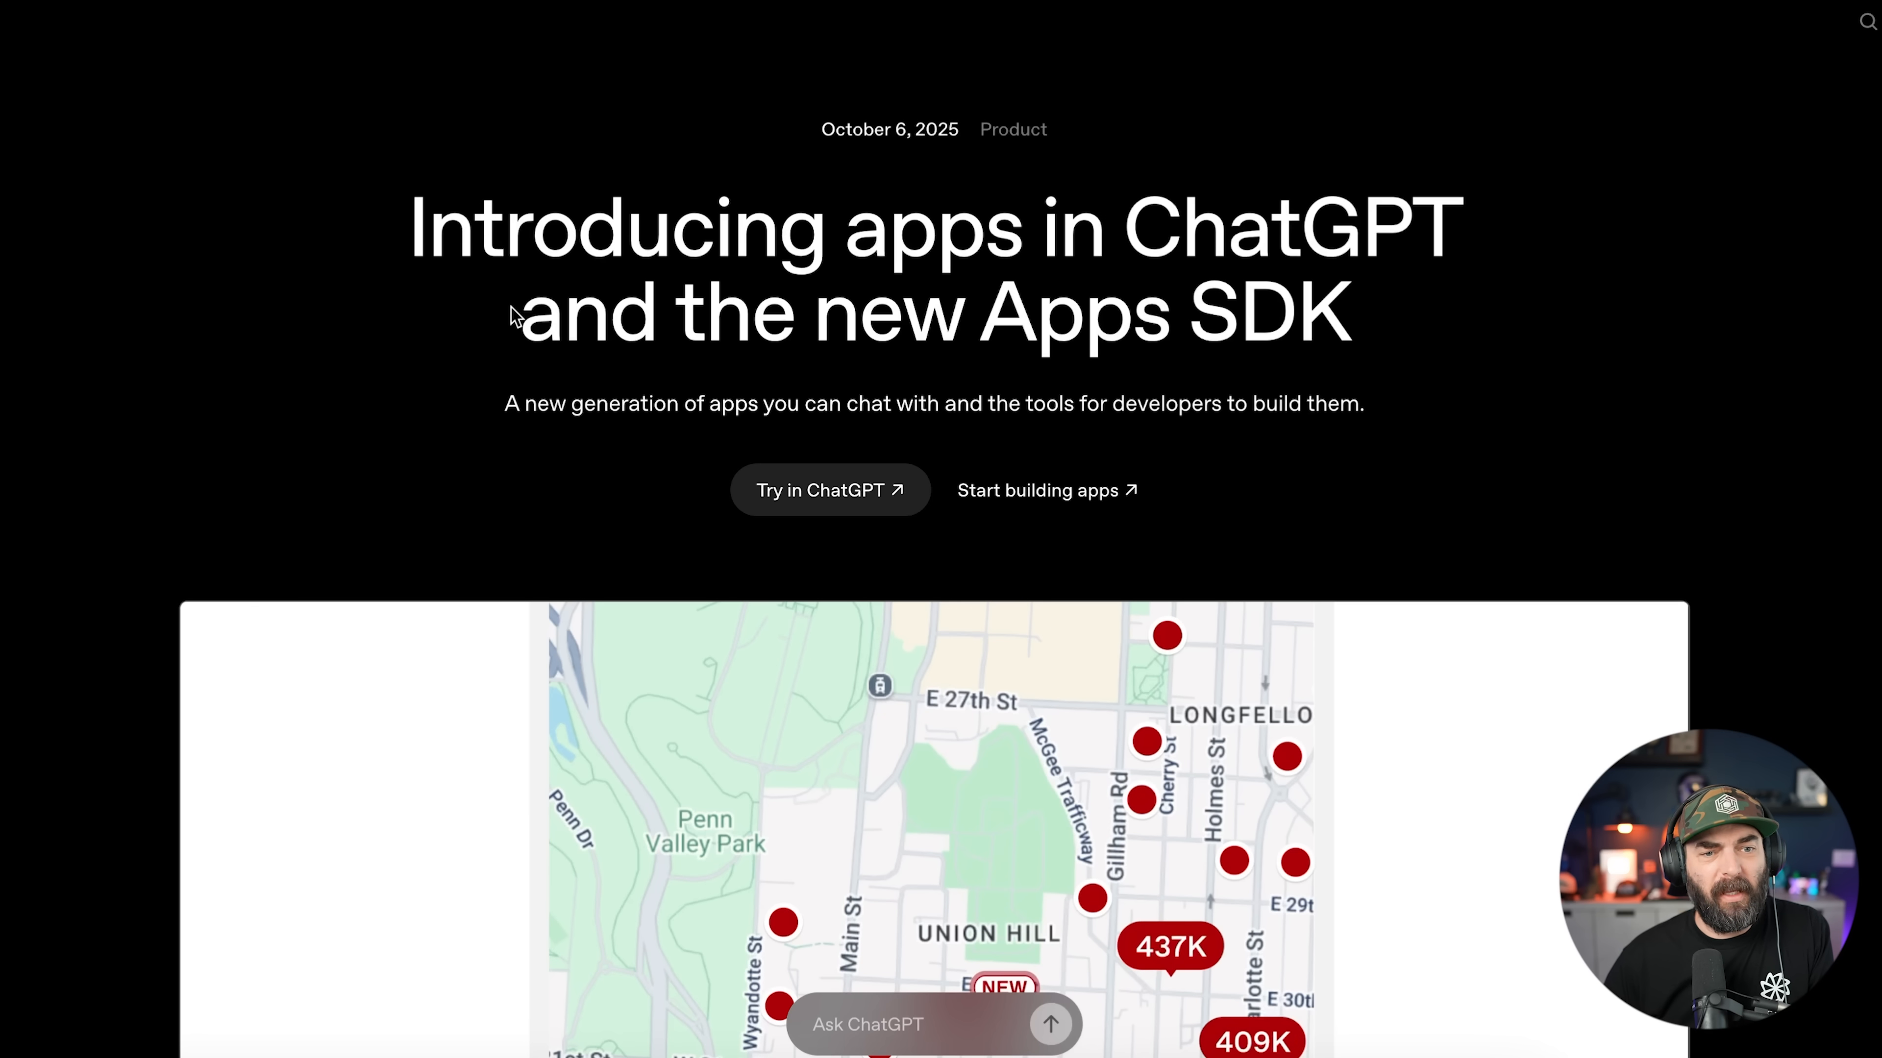
pyautogui.moveTo(342, 236); pyautogui.dragTo(1712, 442)
pyautogui.click(646, 276)
# Step: Clear the headline selection and scroll to the Apps available today section
pyautogui.click(1713, 442)
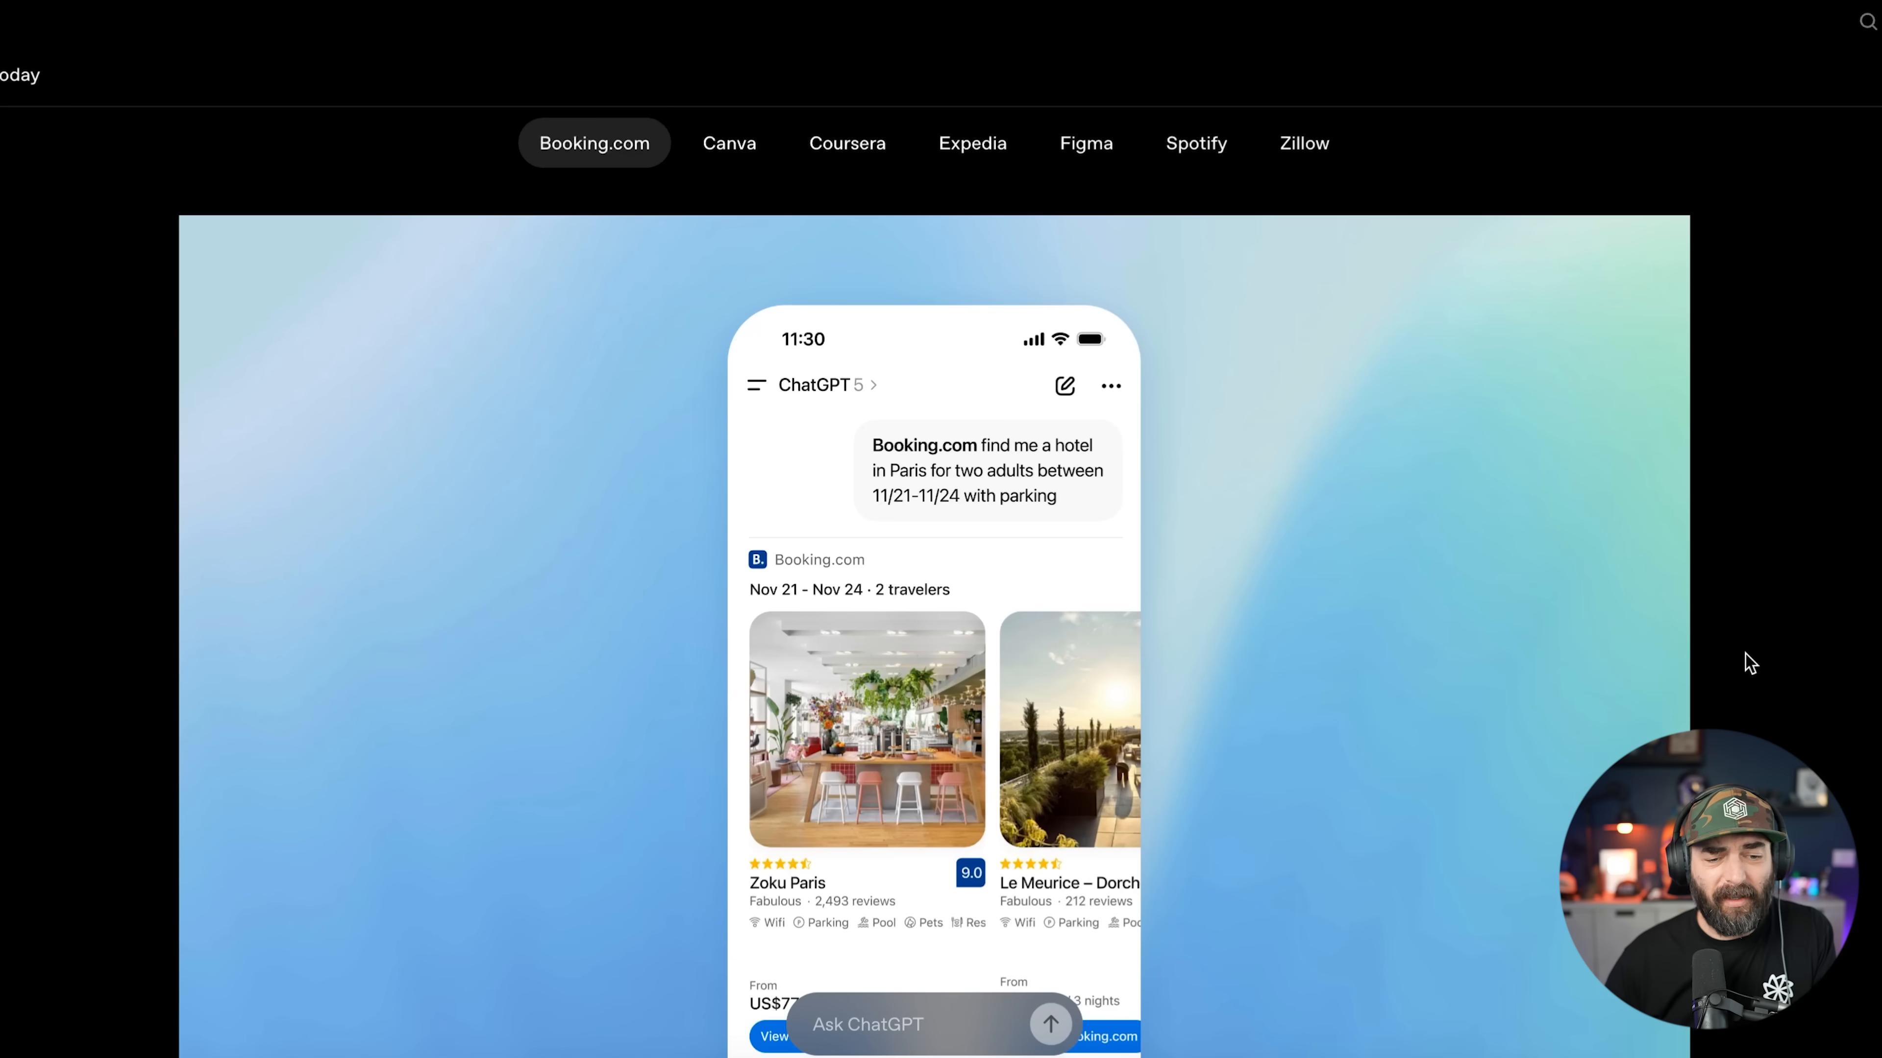
pyautogui.scroll(8, 1748, 659)
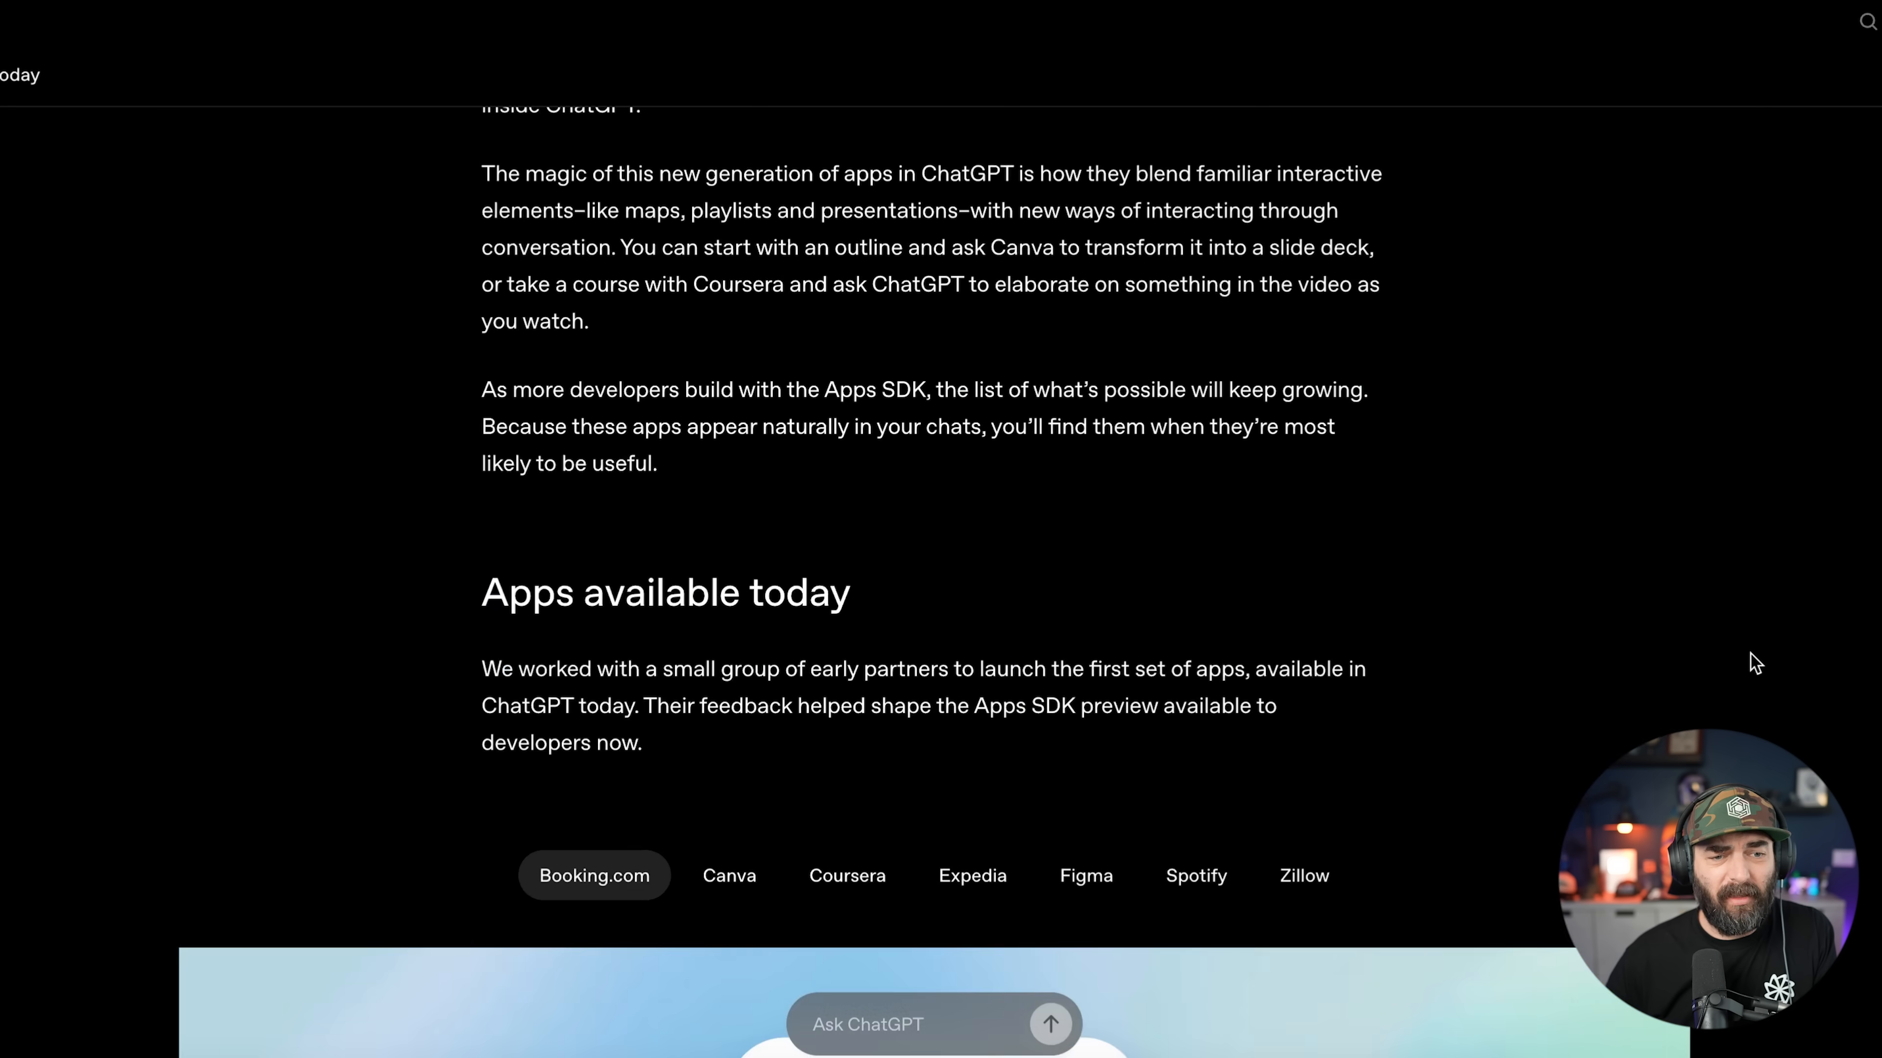
pyautogui.scroll(-8, 1752, 662)
pyautogui.scroll(1, 1752, 656)
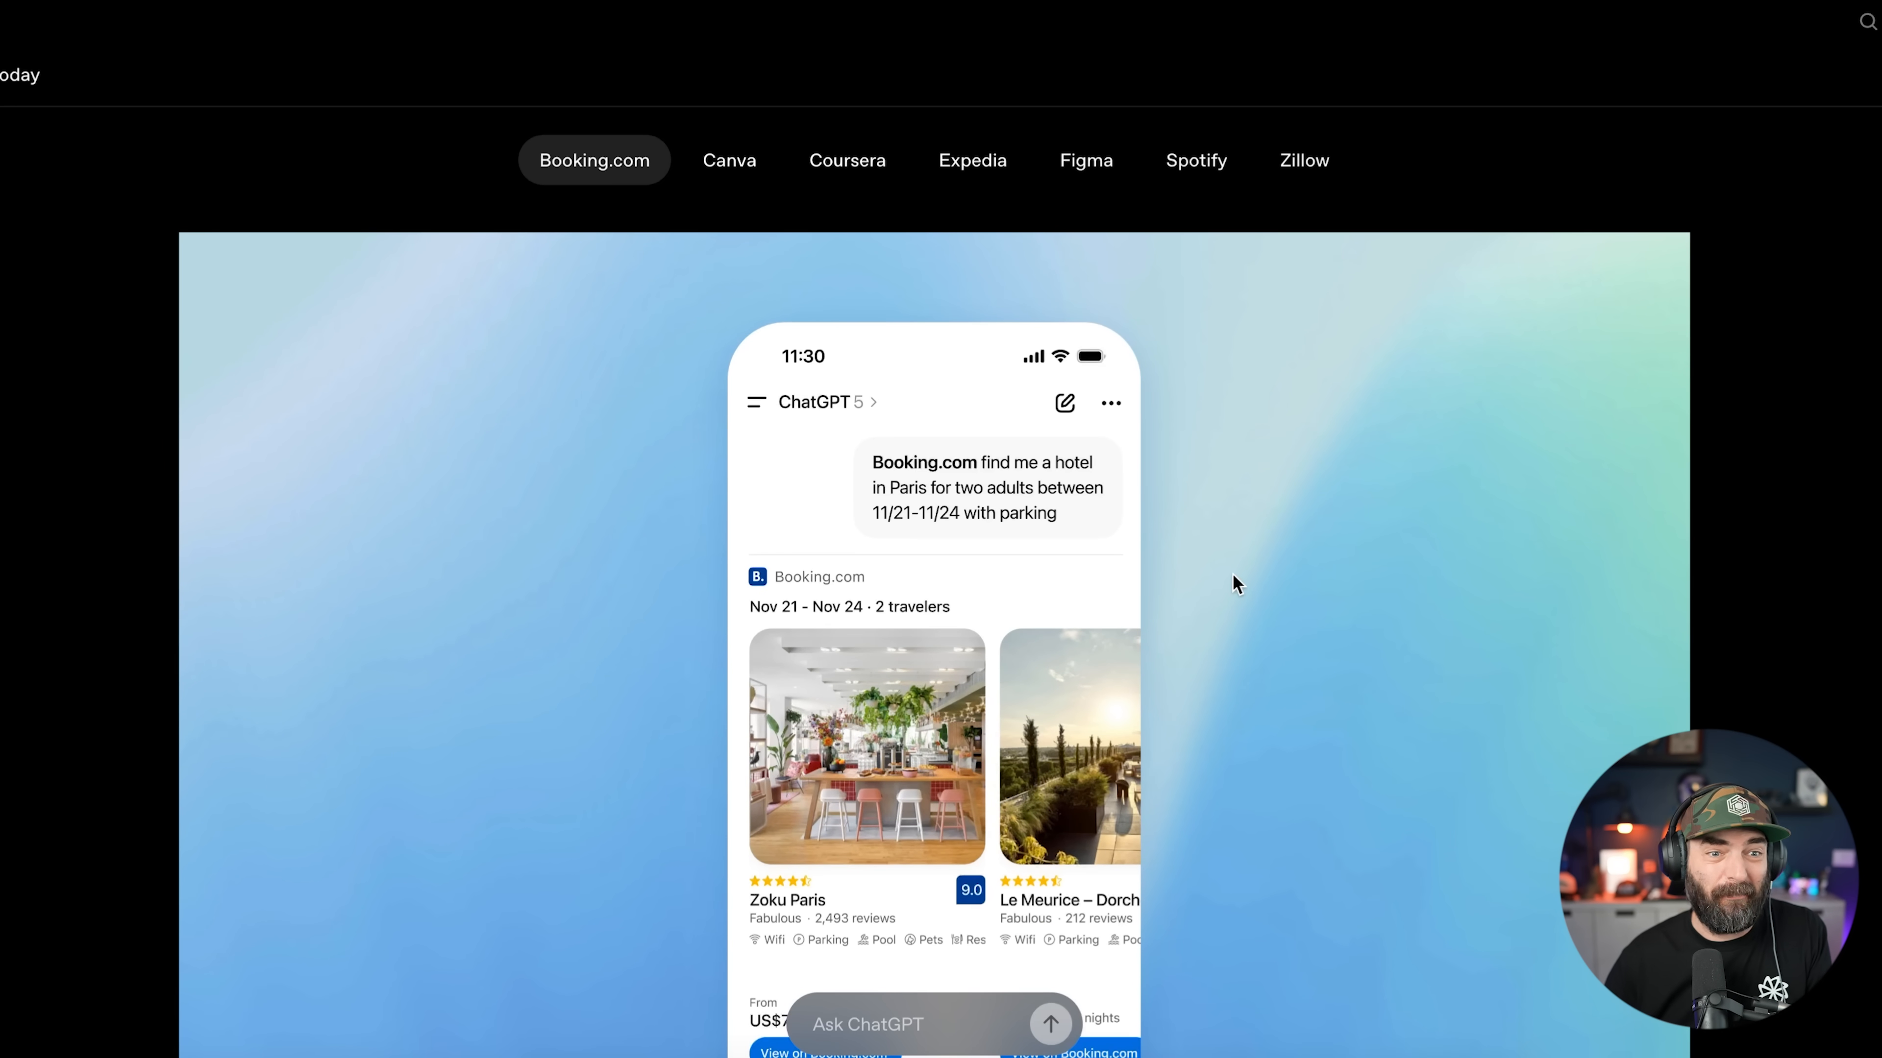
pyautogui.scroll(-1, 1200, 718)
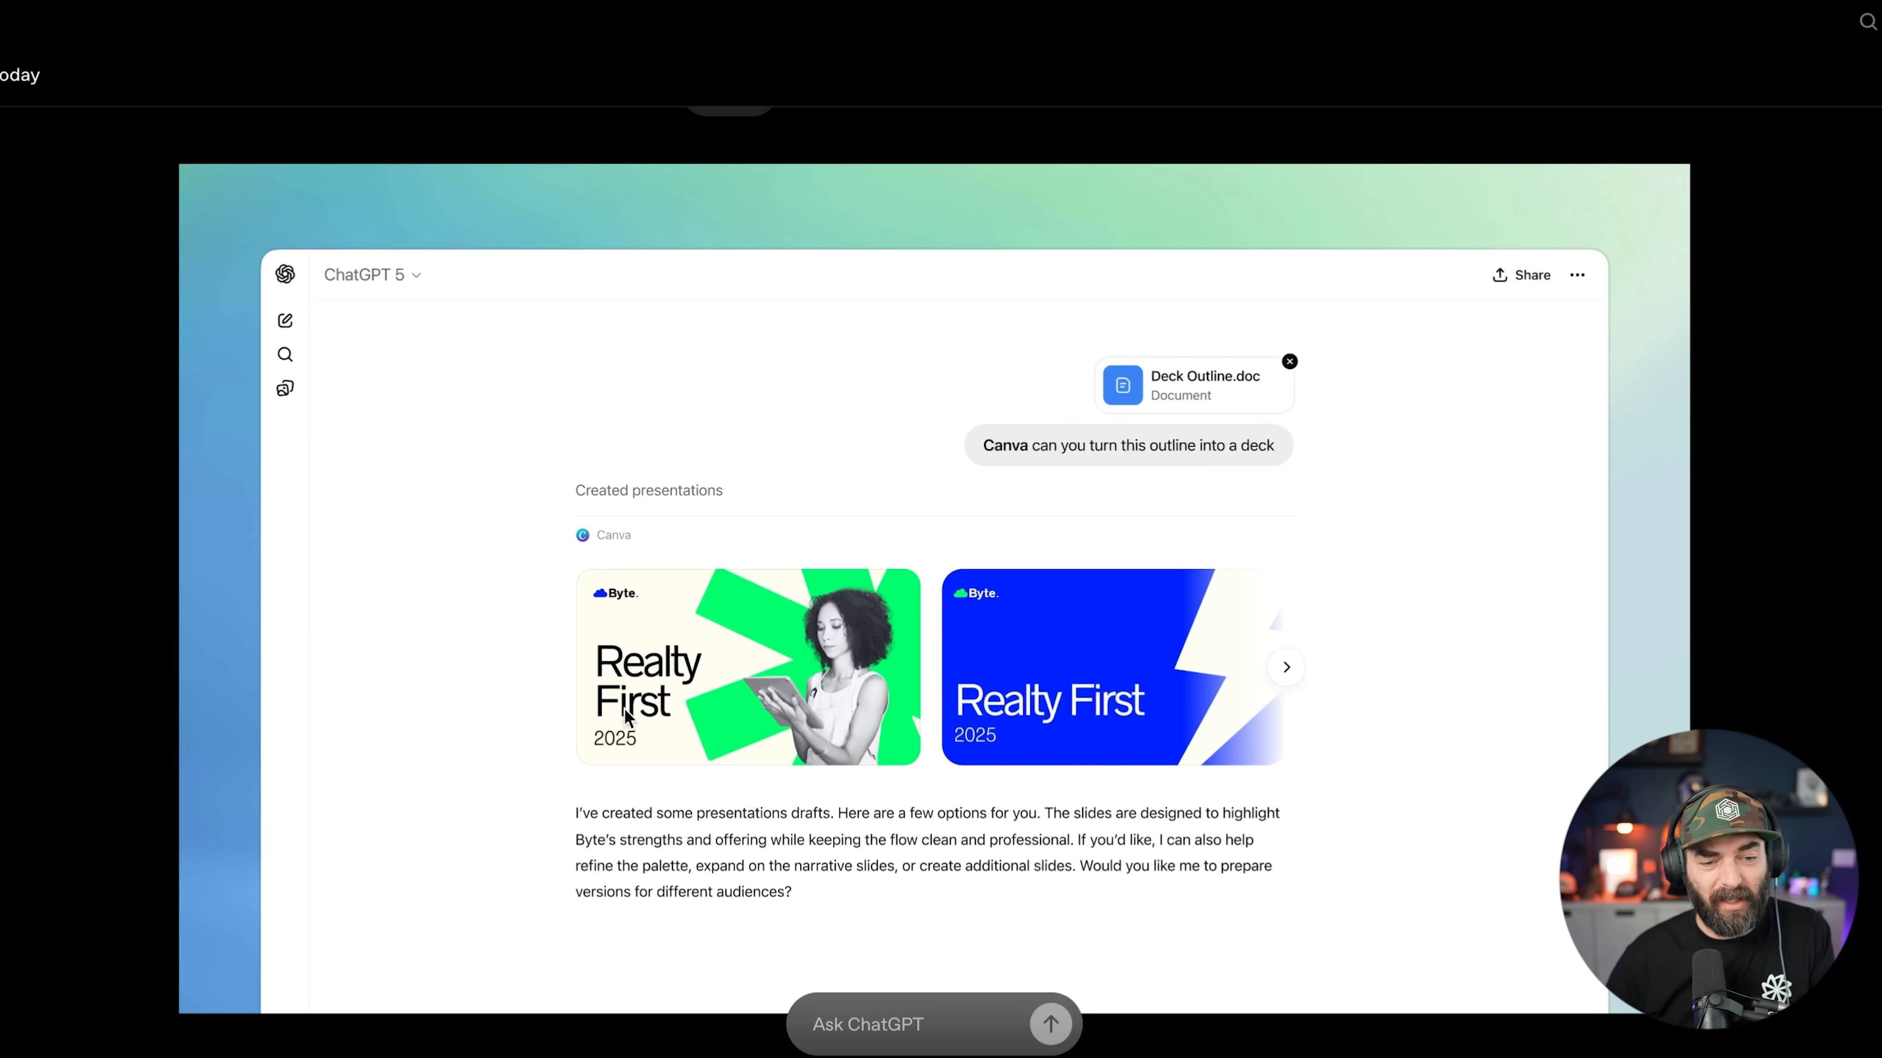
pyautogui.scroll(2, 1202, 842)
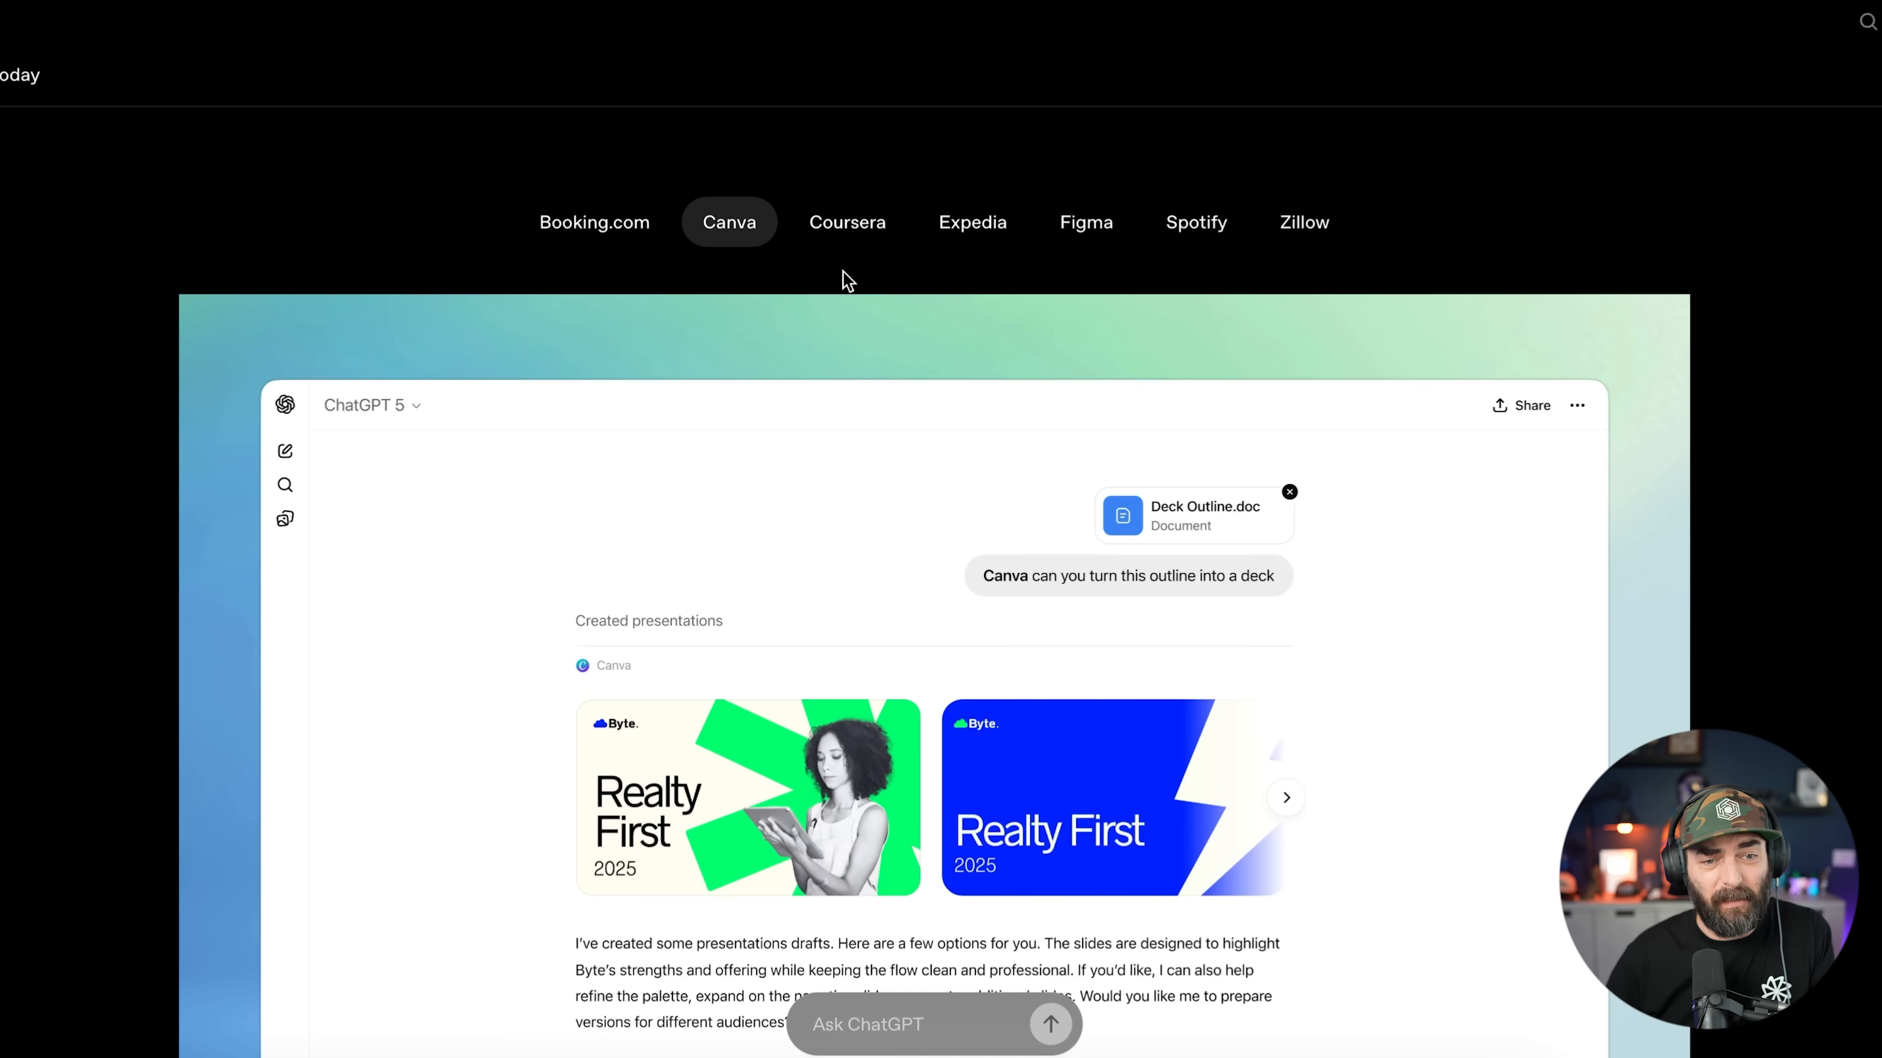
# Step: Preview the Coursera, Expedia, Figma, Spotify and Zillow demos, then reach Apps coming soon
pyautogui.click(891, 230)
pyautogui.click(974, 227)
pyautogui.click(1074, 231)
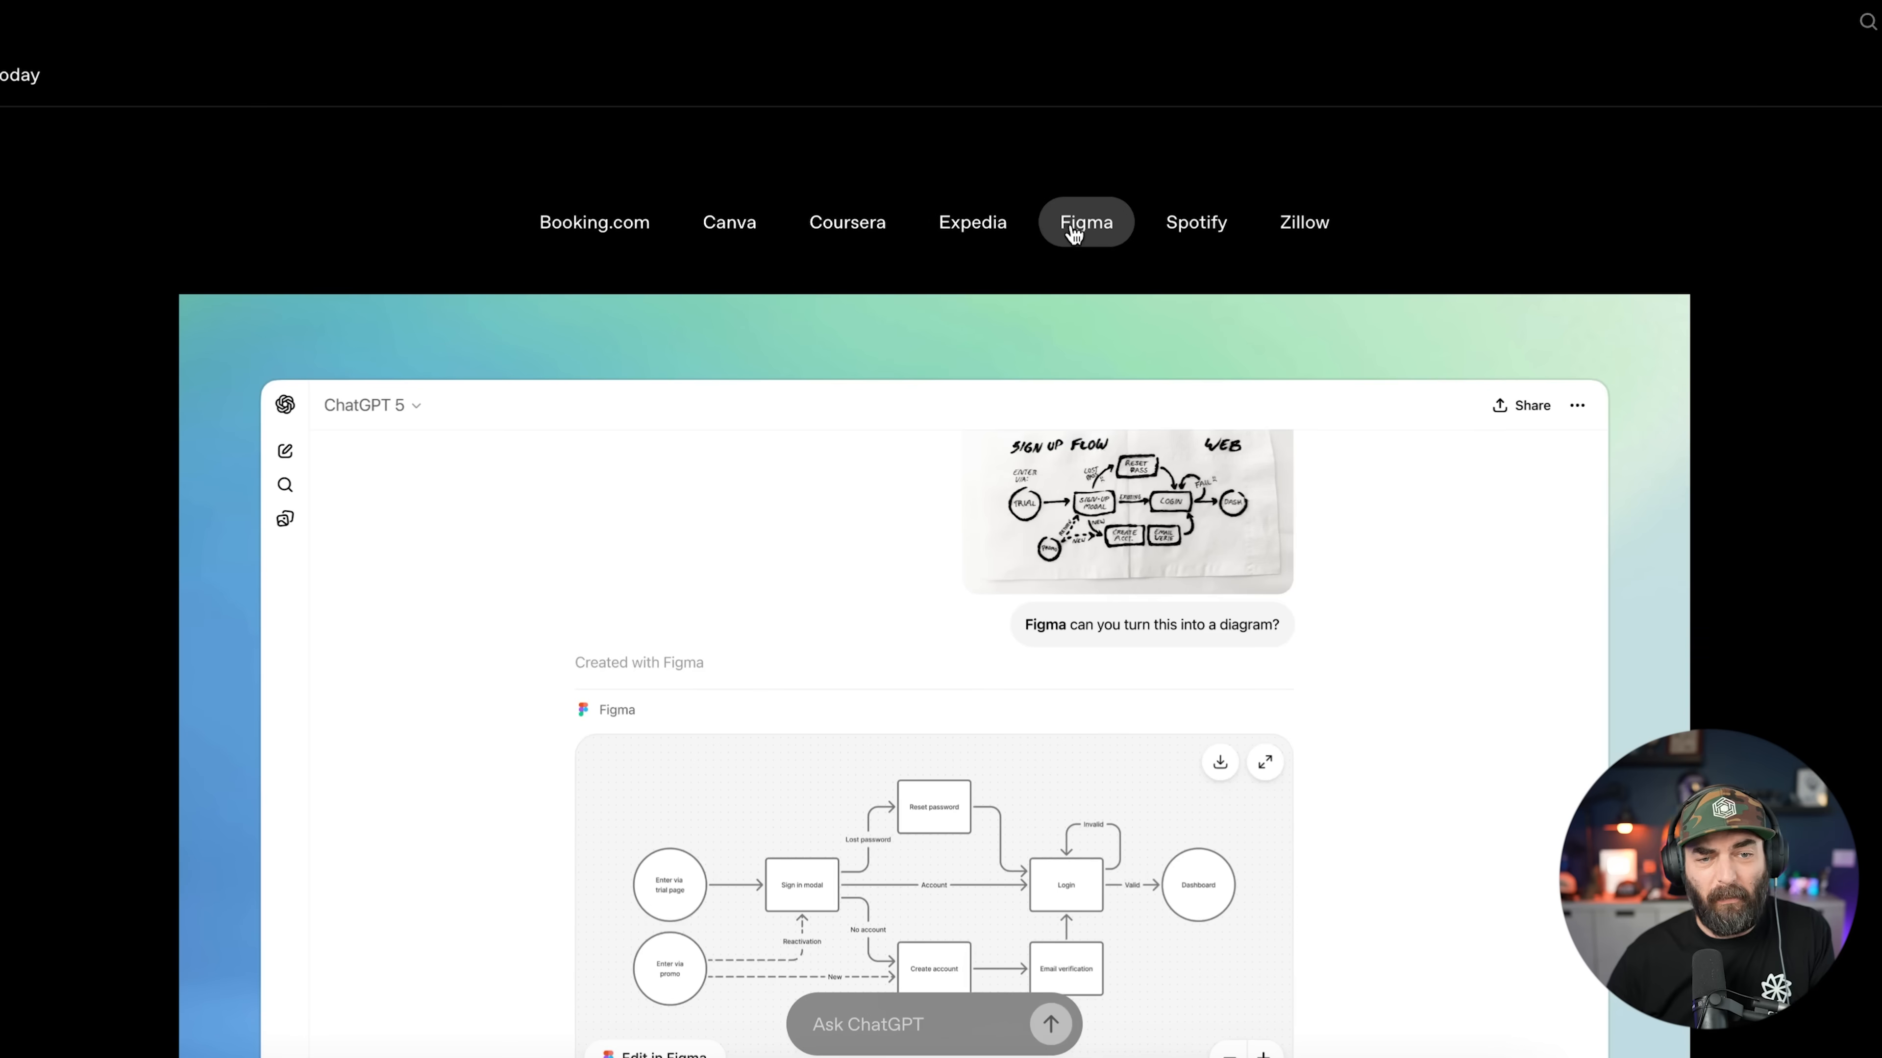
pyautogui.click(1195, 235)
pyautogui.click(1293, 232)
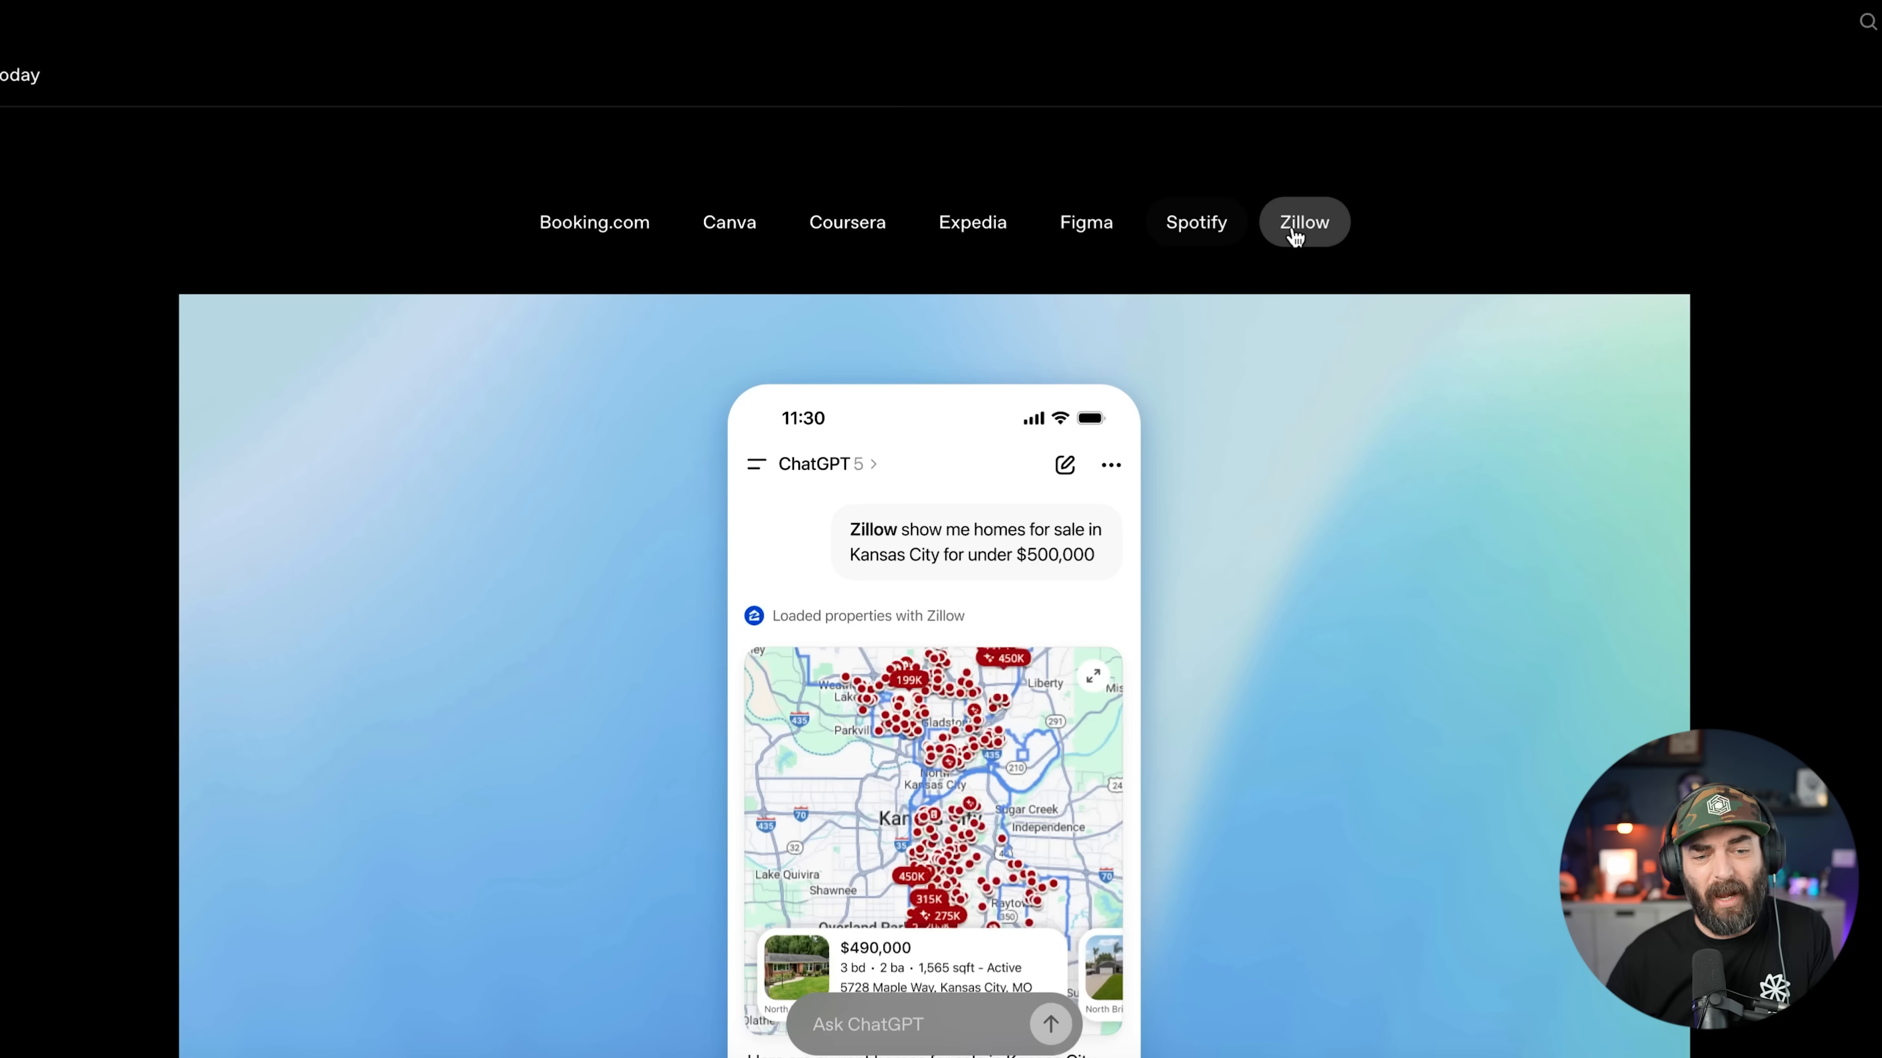
pyautogui.scroll(-10, 1877, 593)
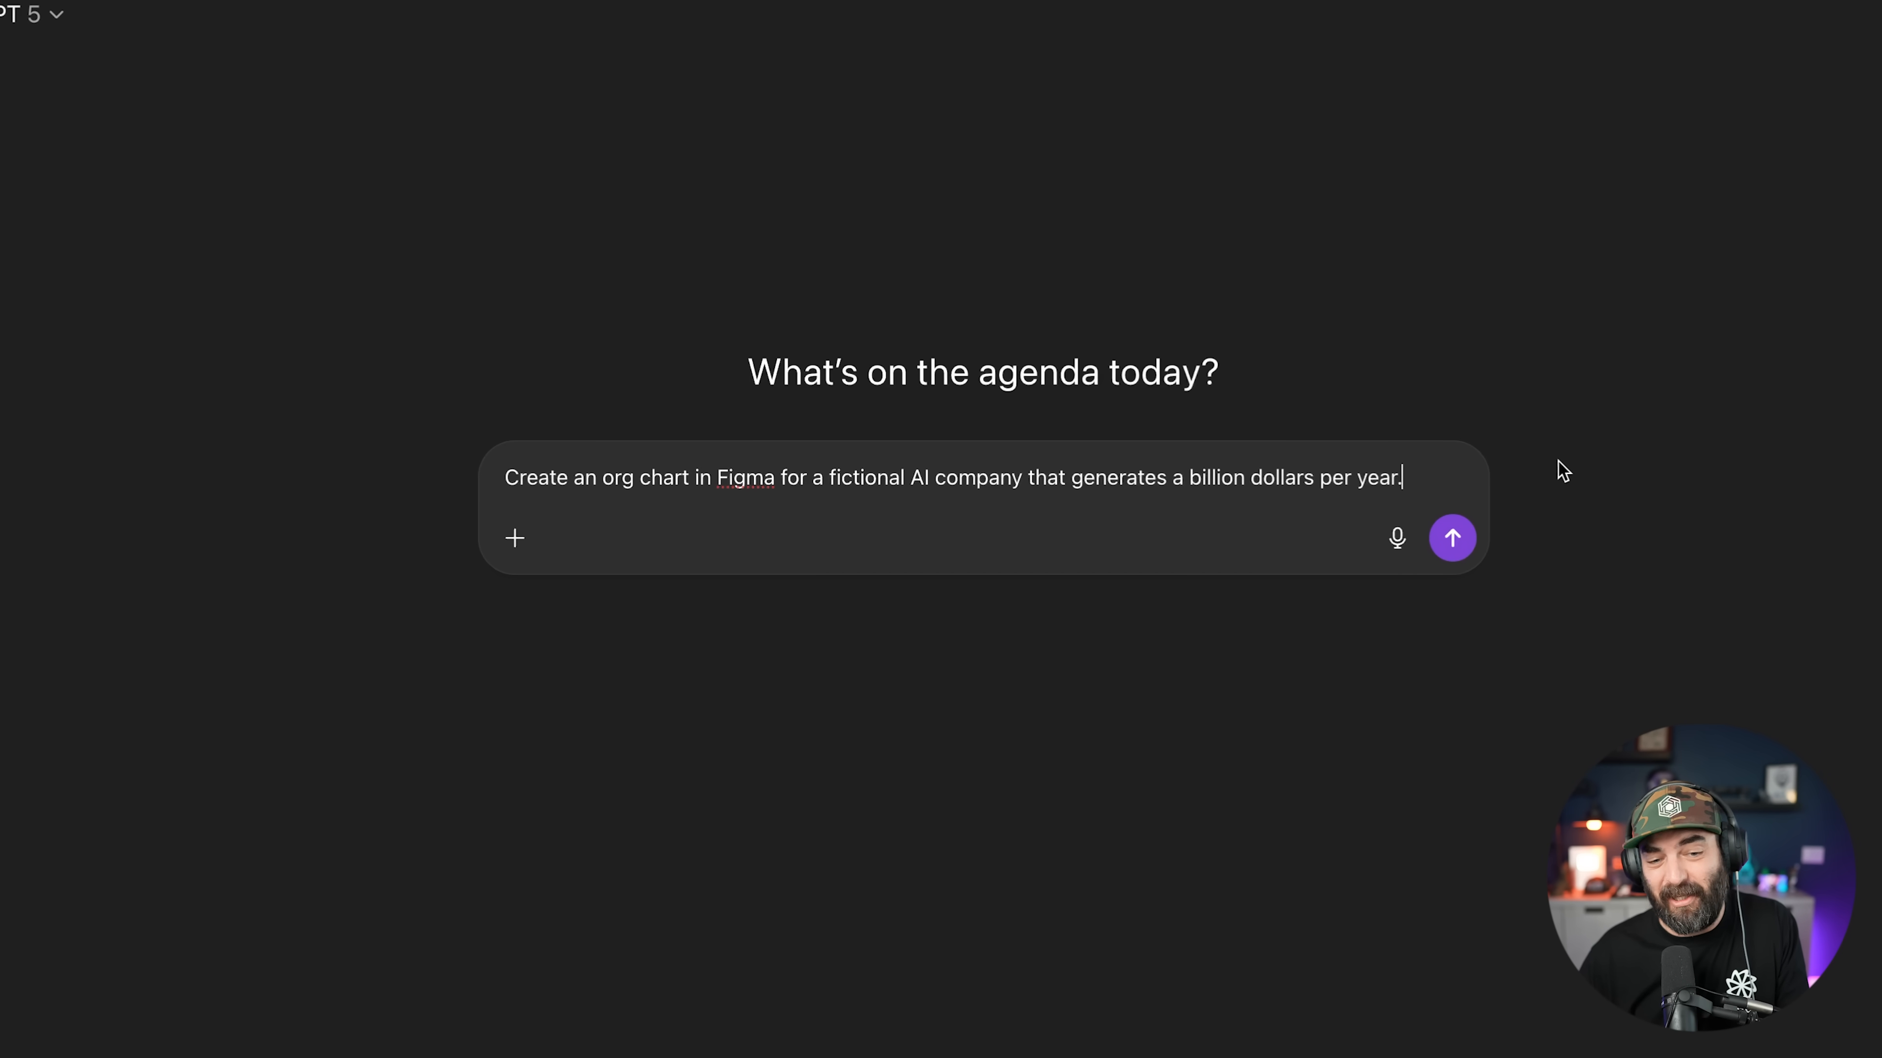
# Step: Send the org chart prompt, review the NeuraForge AI reply, and choose 'Use Figma for this answer'
pyautogui.click(1453, 539)
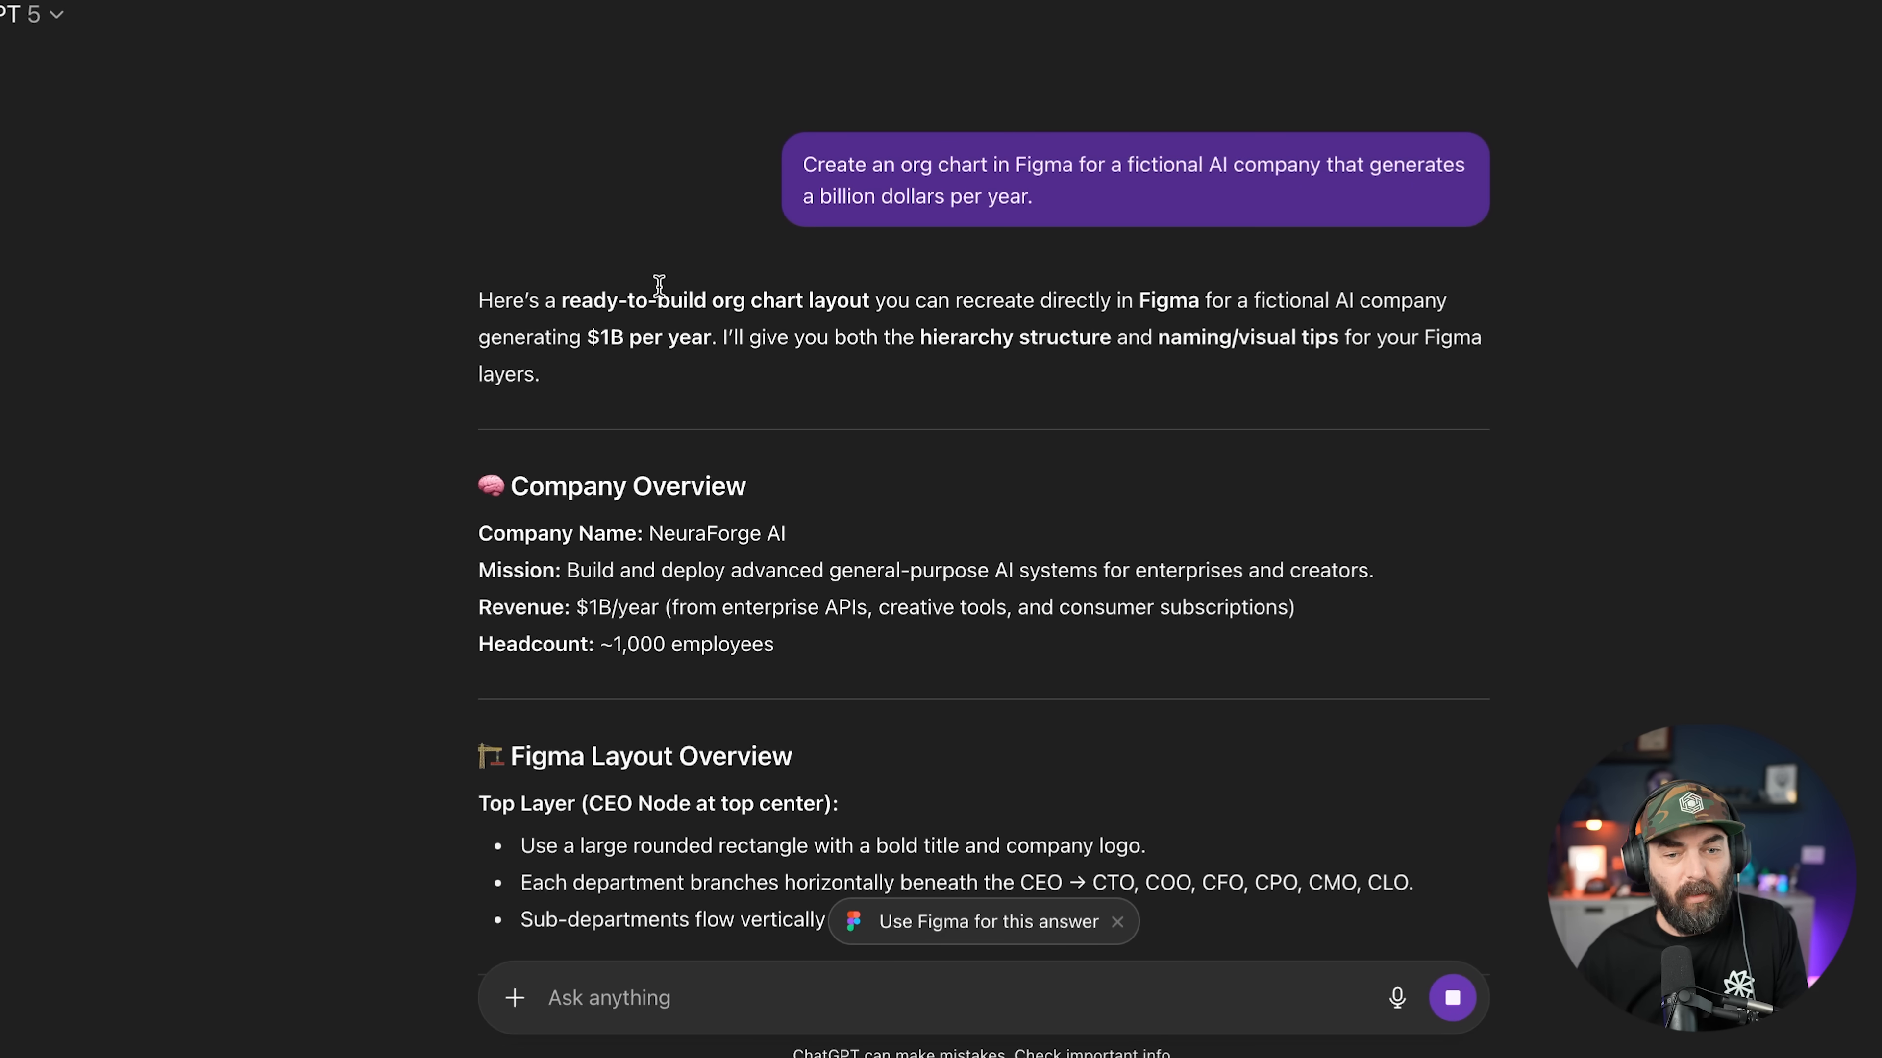
pyautogui.scroll(-15, 852, 445)
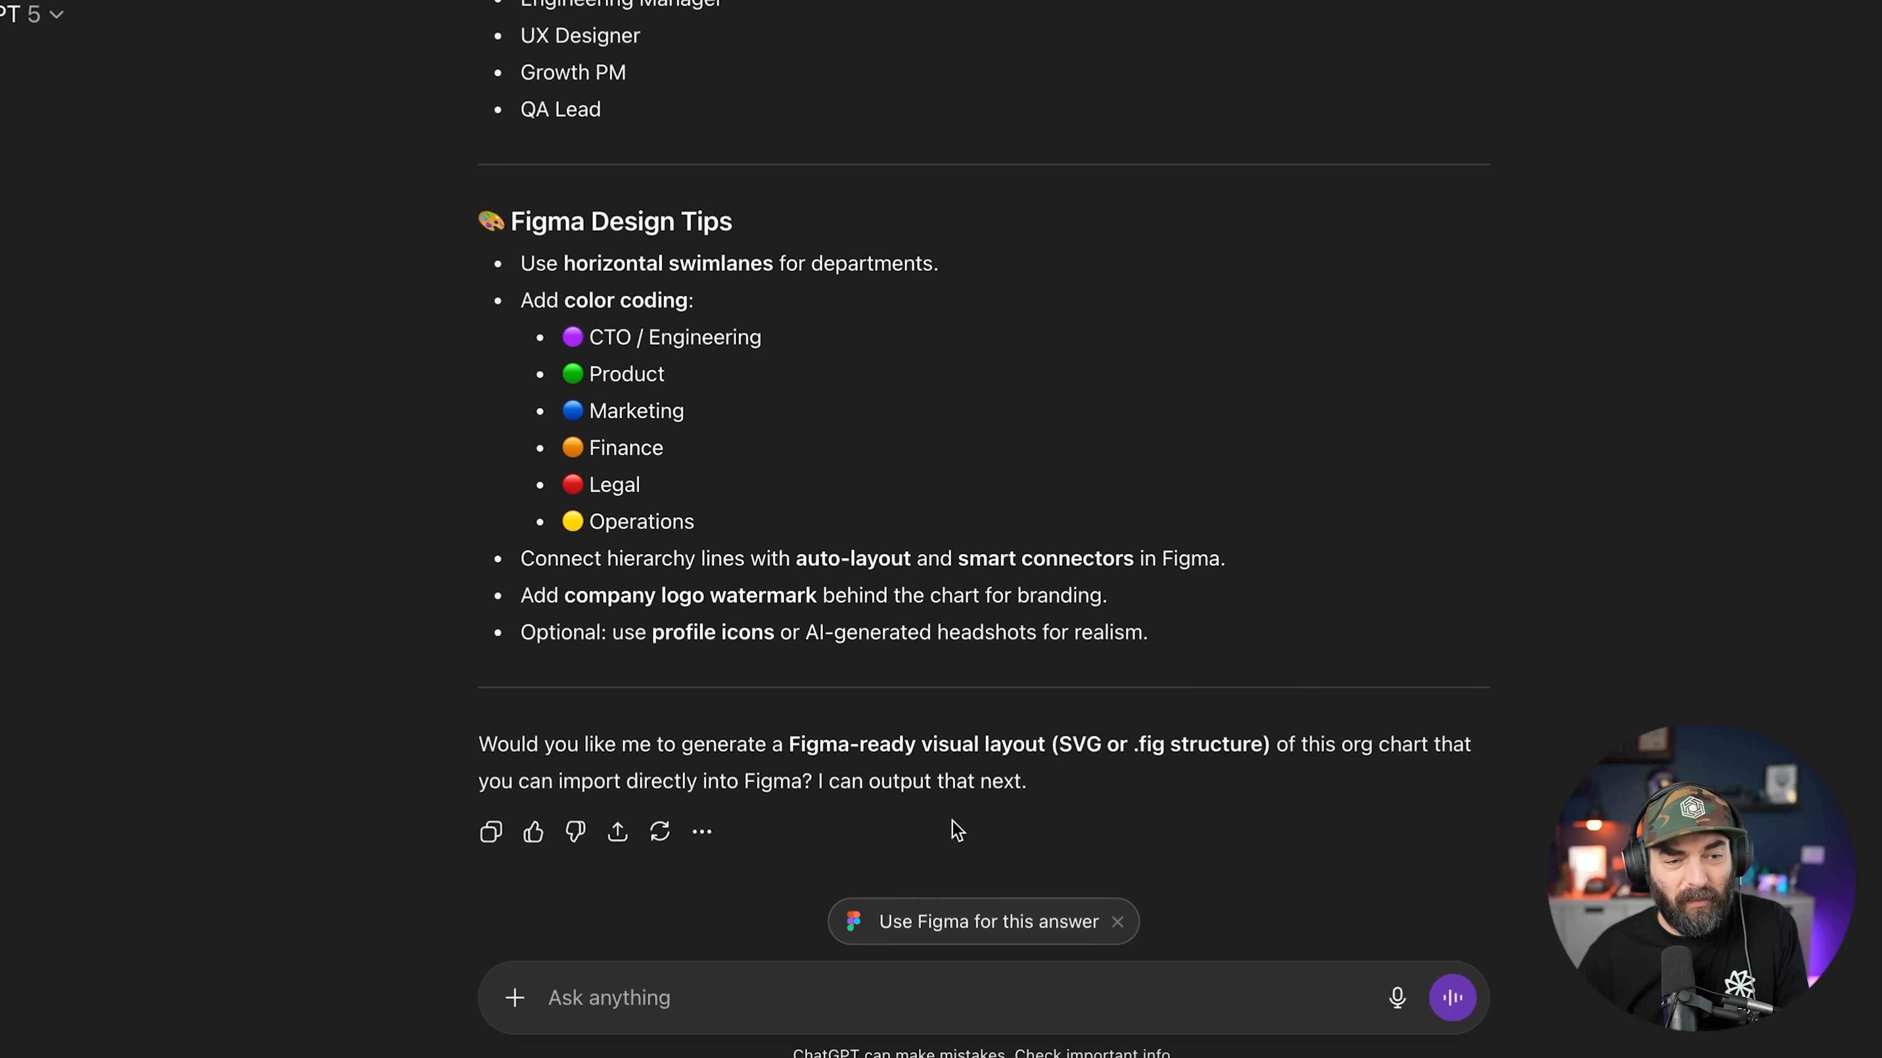
pyautogui.scroll(20, 756, 519)
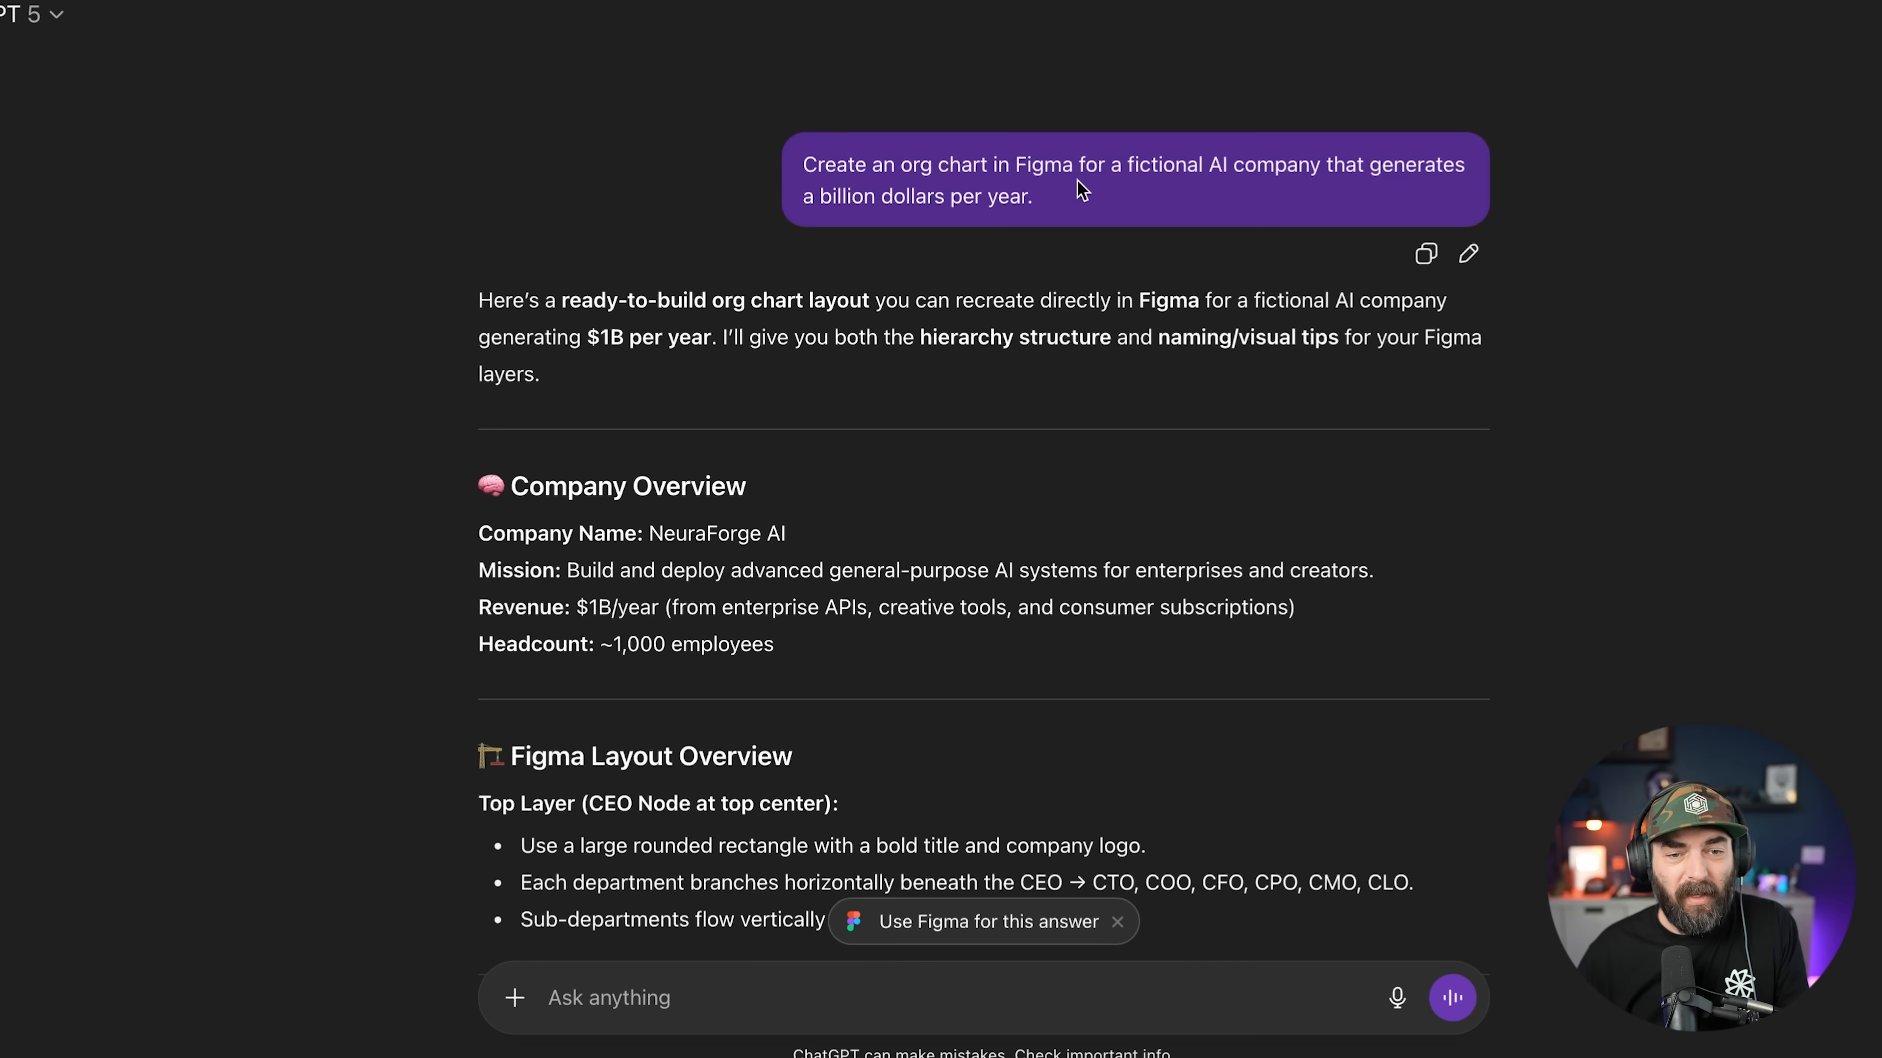
pyautogui.scroll(-20, 777, 622)
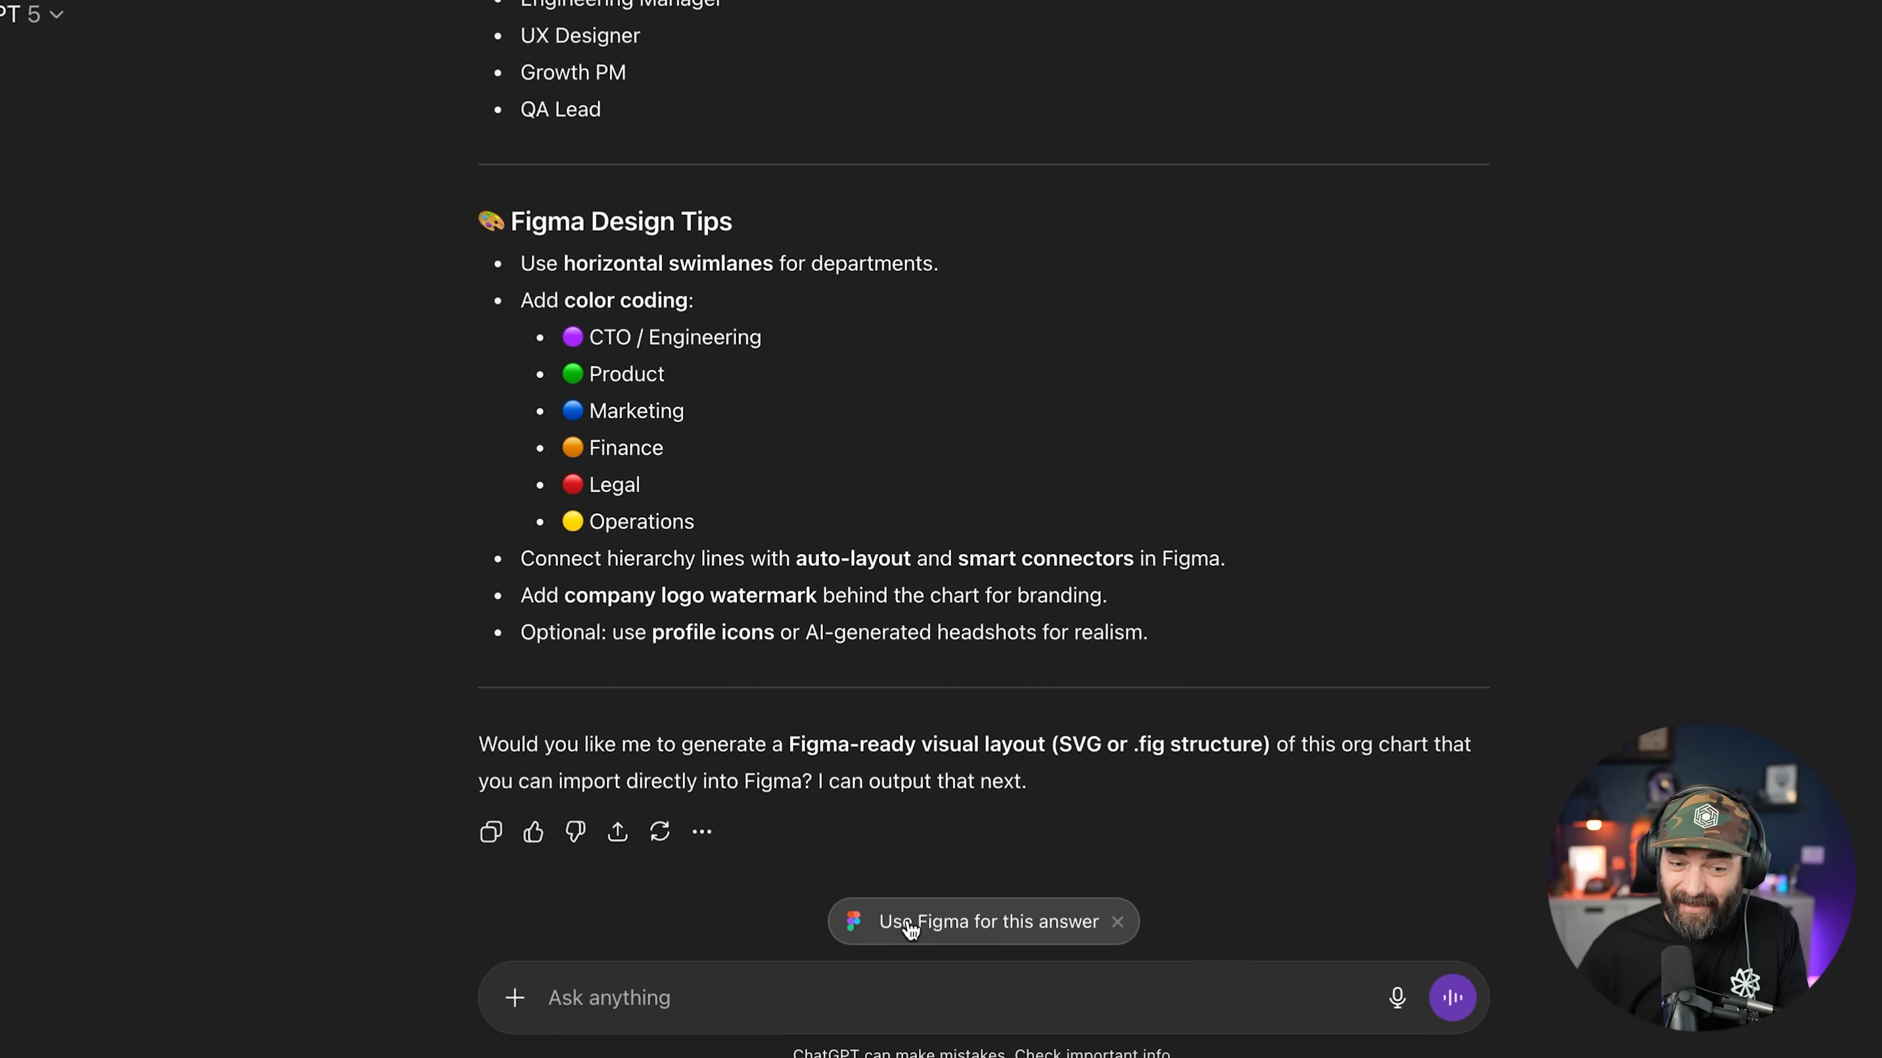
pyautogui.click(1023, 924)
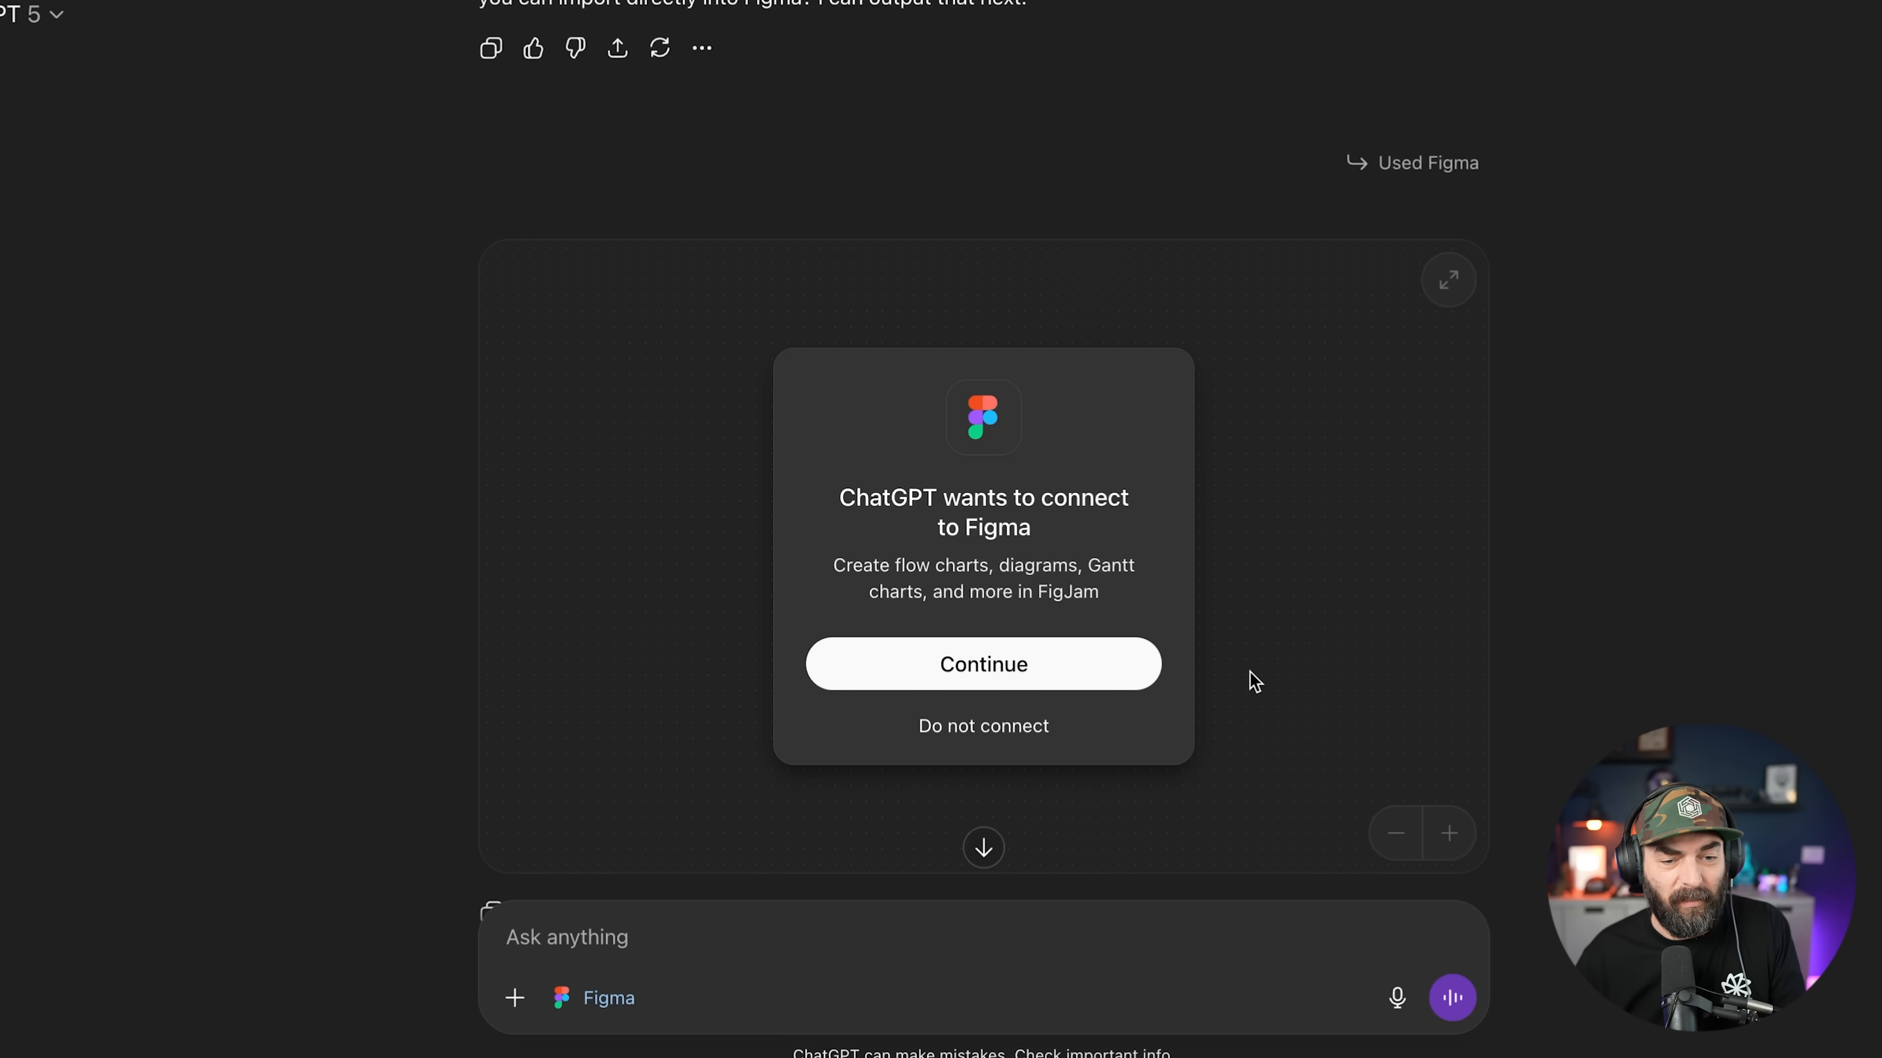
# Step: Connect Figma and expand the generated NeuraForge AI org chart full-screen
pyautogui.click(1028, 673)
pyautogui.click(874, 995)
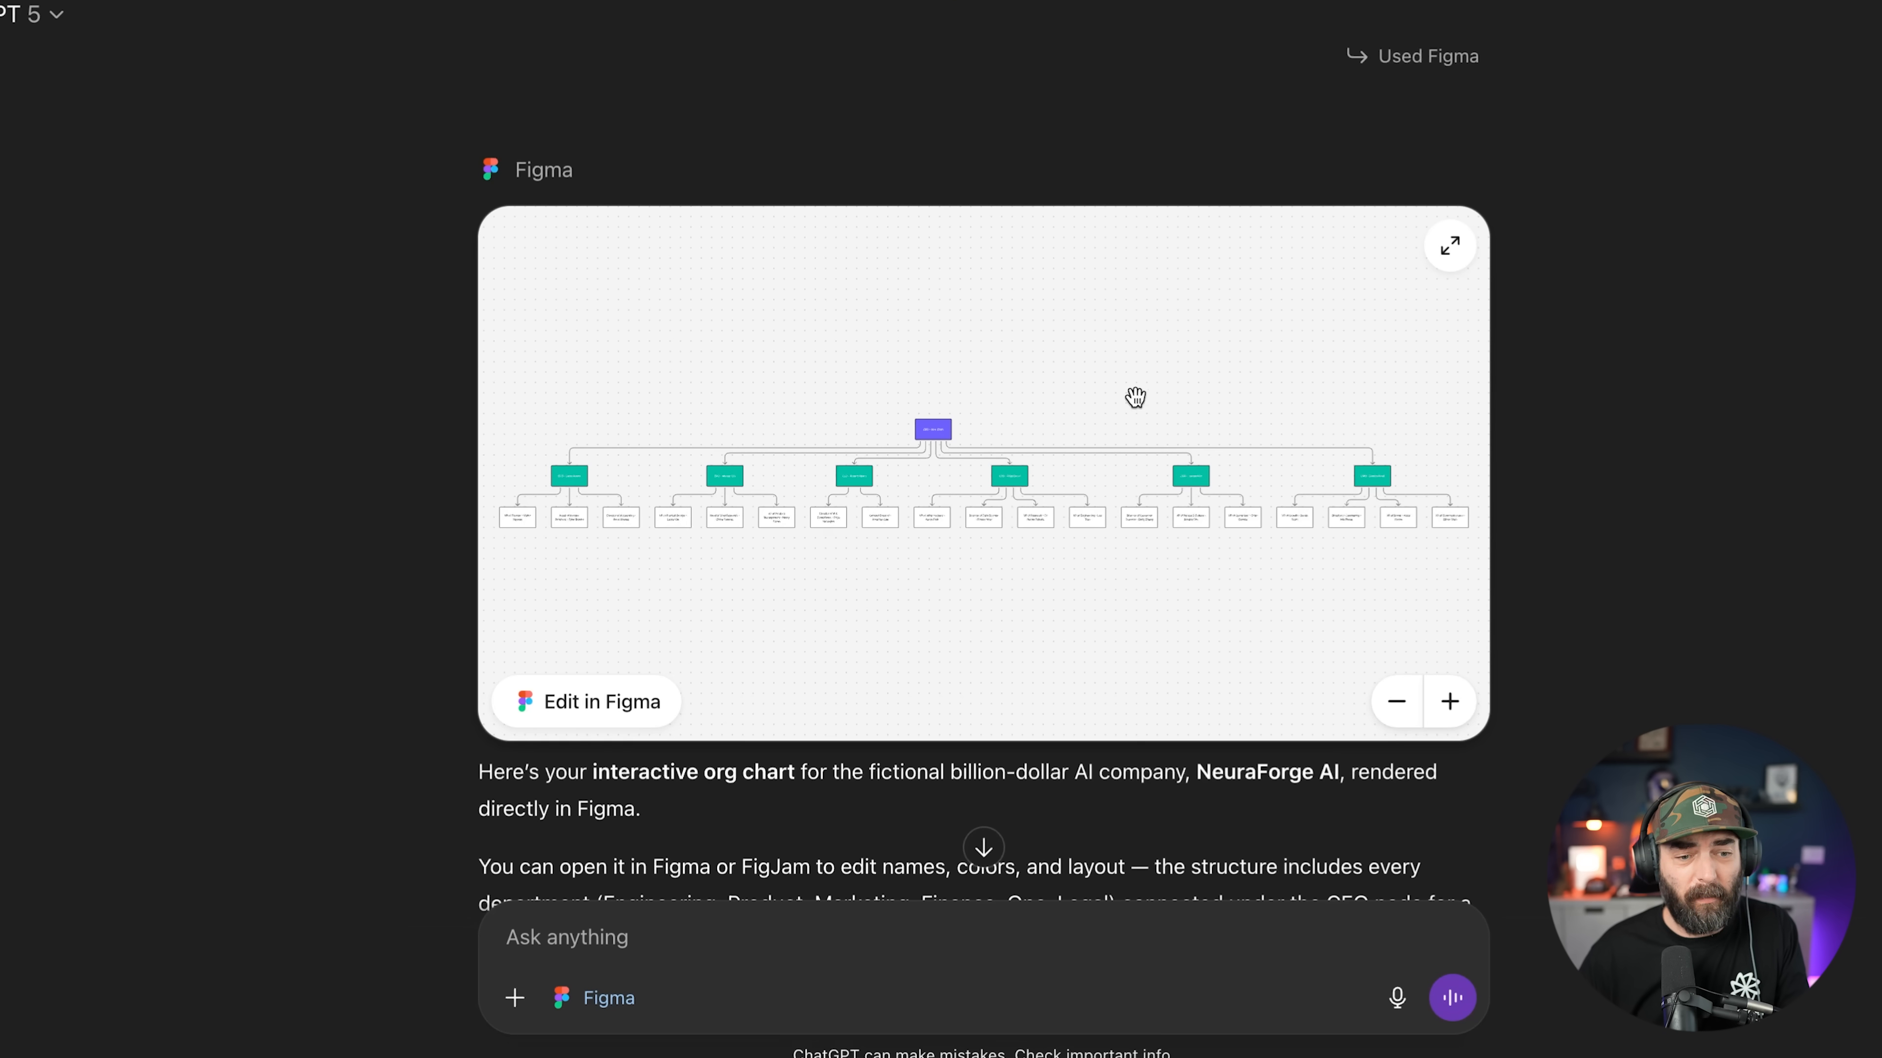
pyautogui.click(1449, 247)
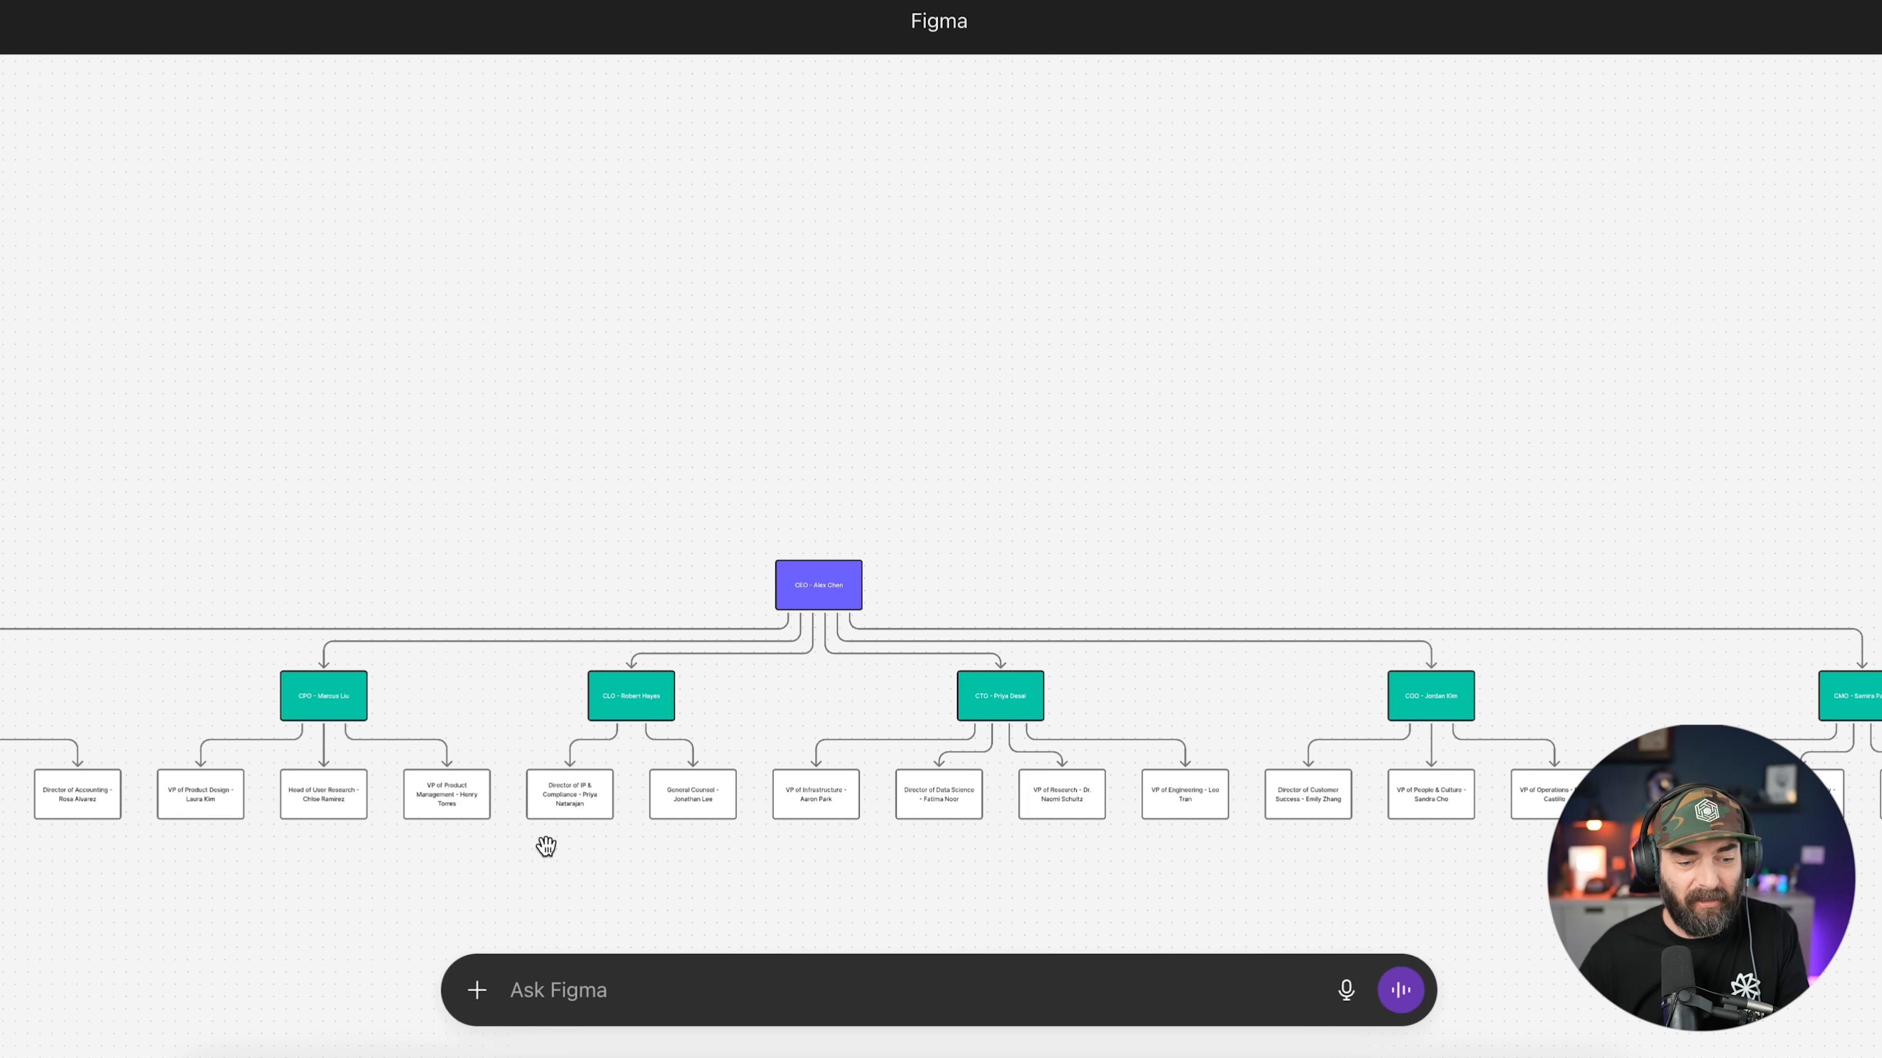
# Step: Pan and zoom across the chart to inspect the CEO and six C-level branches
pyautogui.moveTo(1101, 628); pyautogui.dragTo(1377, 438)
pyautogui.moveTo(1197, 545); pyautogui.dragTo(1074, 767)
pyautogui.scroll(-2, 1145, 591)
pyautogui.scroll(6, 1141, 596)
pyautogui.moveTo(1062, 857); pyautogui.dragTo(1323, 807)
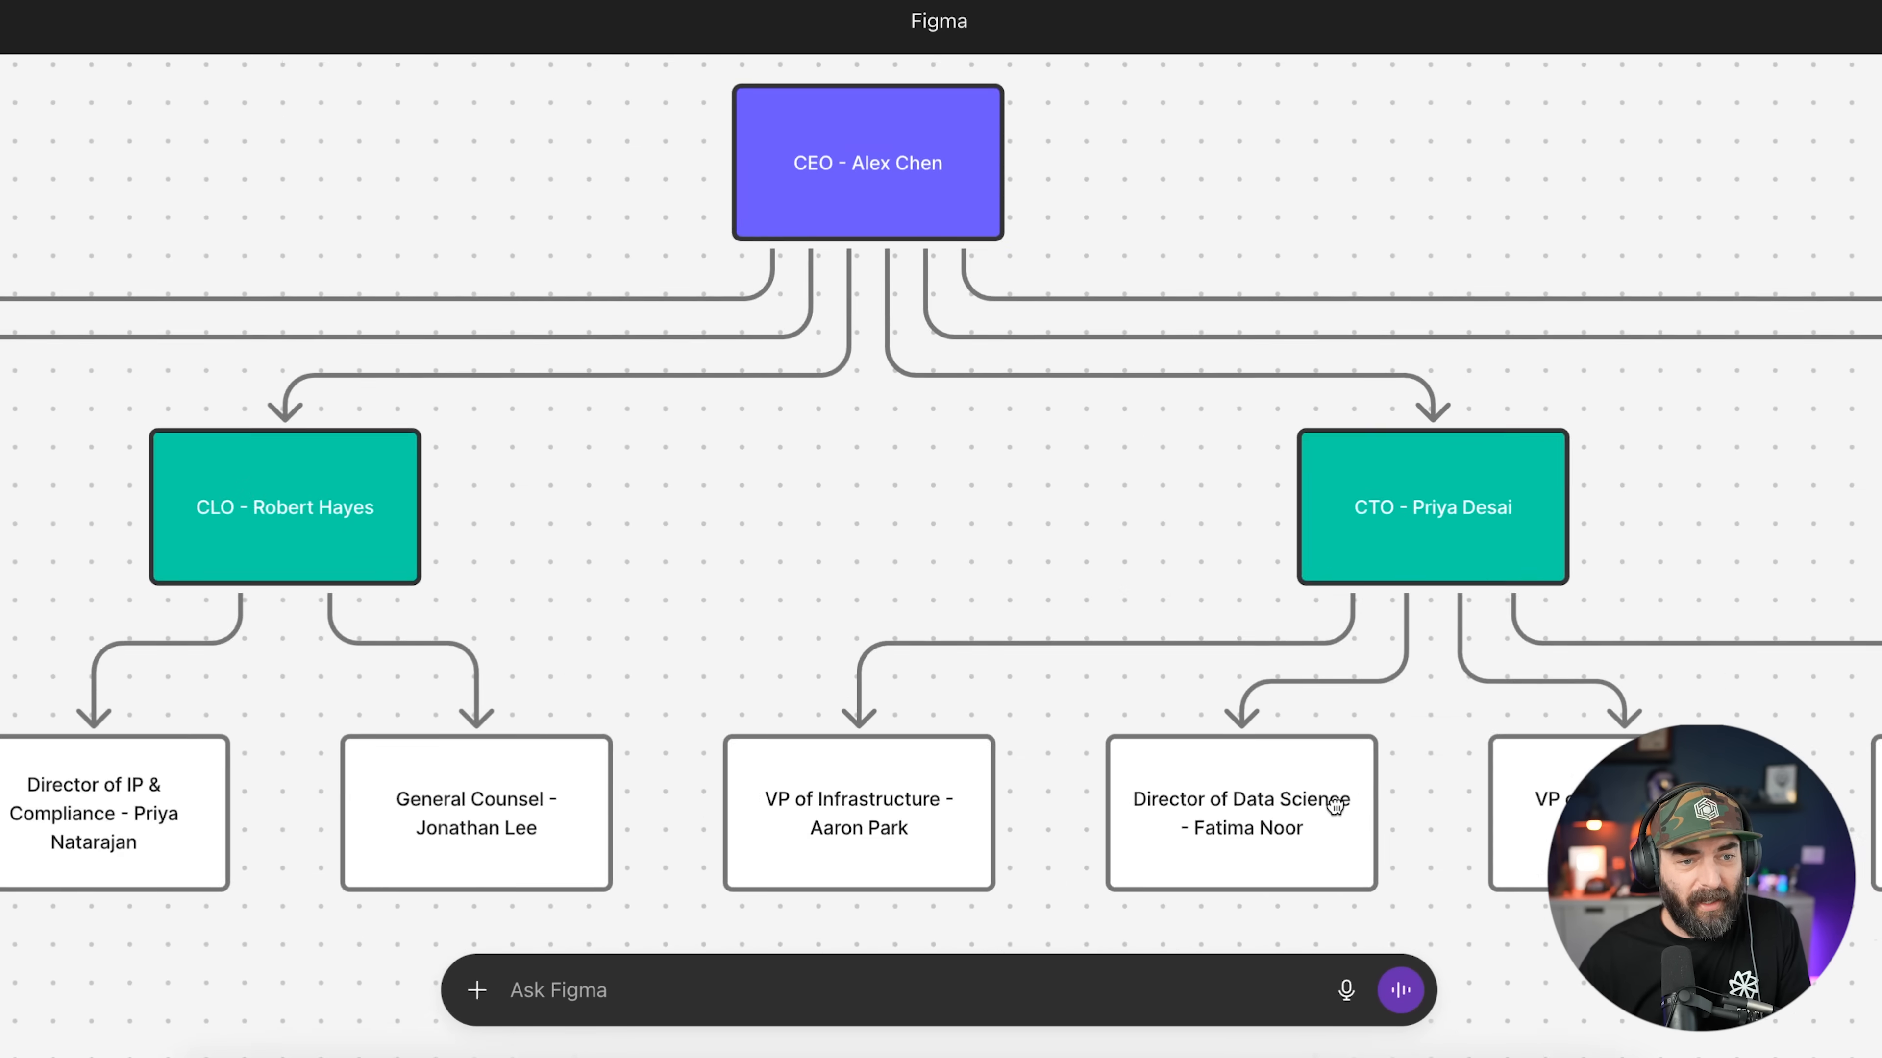
pyautogui.moveTo(887, 171); pyautogui.dragTo(1123, 247)
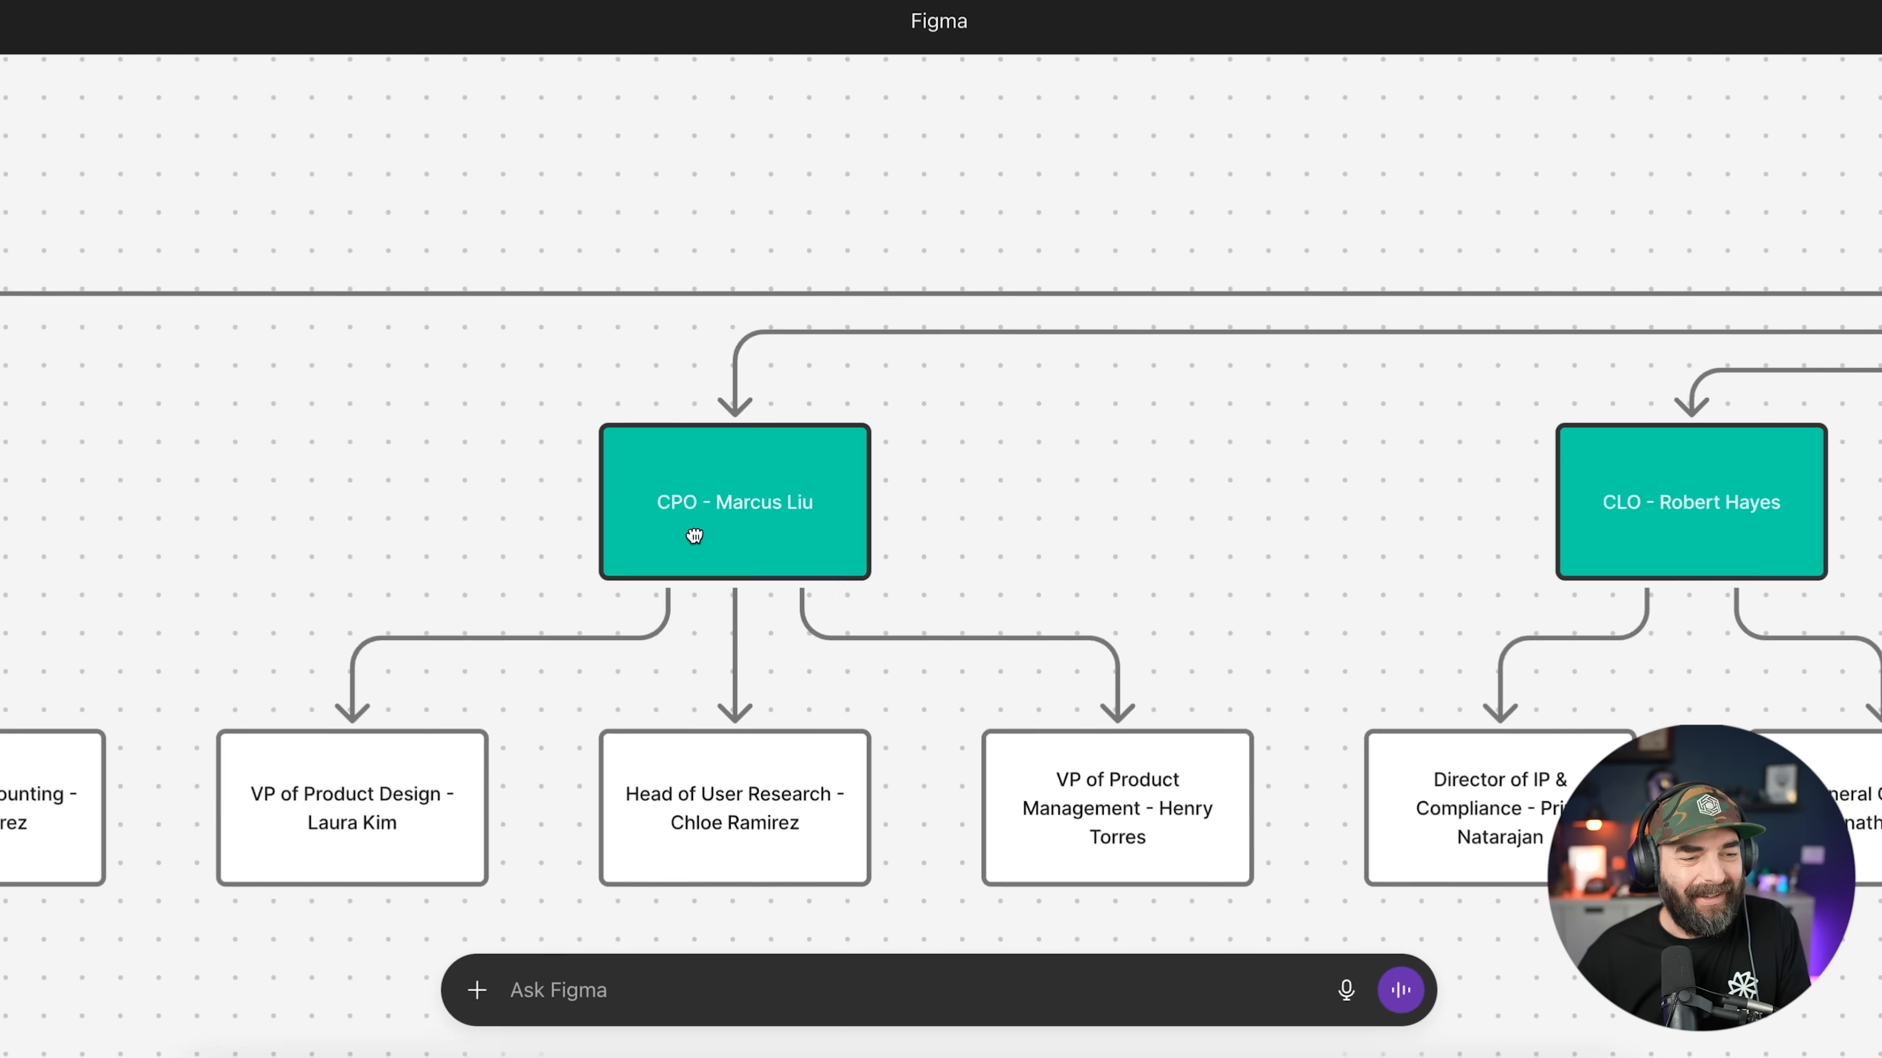
pyautogui.moveTo(694, 534); pyautogui.dragTo(259, 400)
pyautogui.moveTo(1837, 367); pyautogui.dragTo(668, 344)
pyautogui.moveTo(1723, 341); pyautogui.dragTo(859, 305)
pyautogui.scroll(-5, 934, 462)
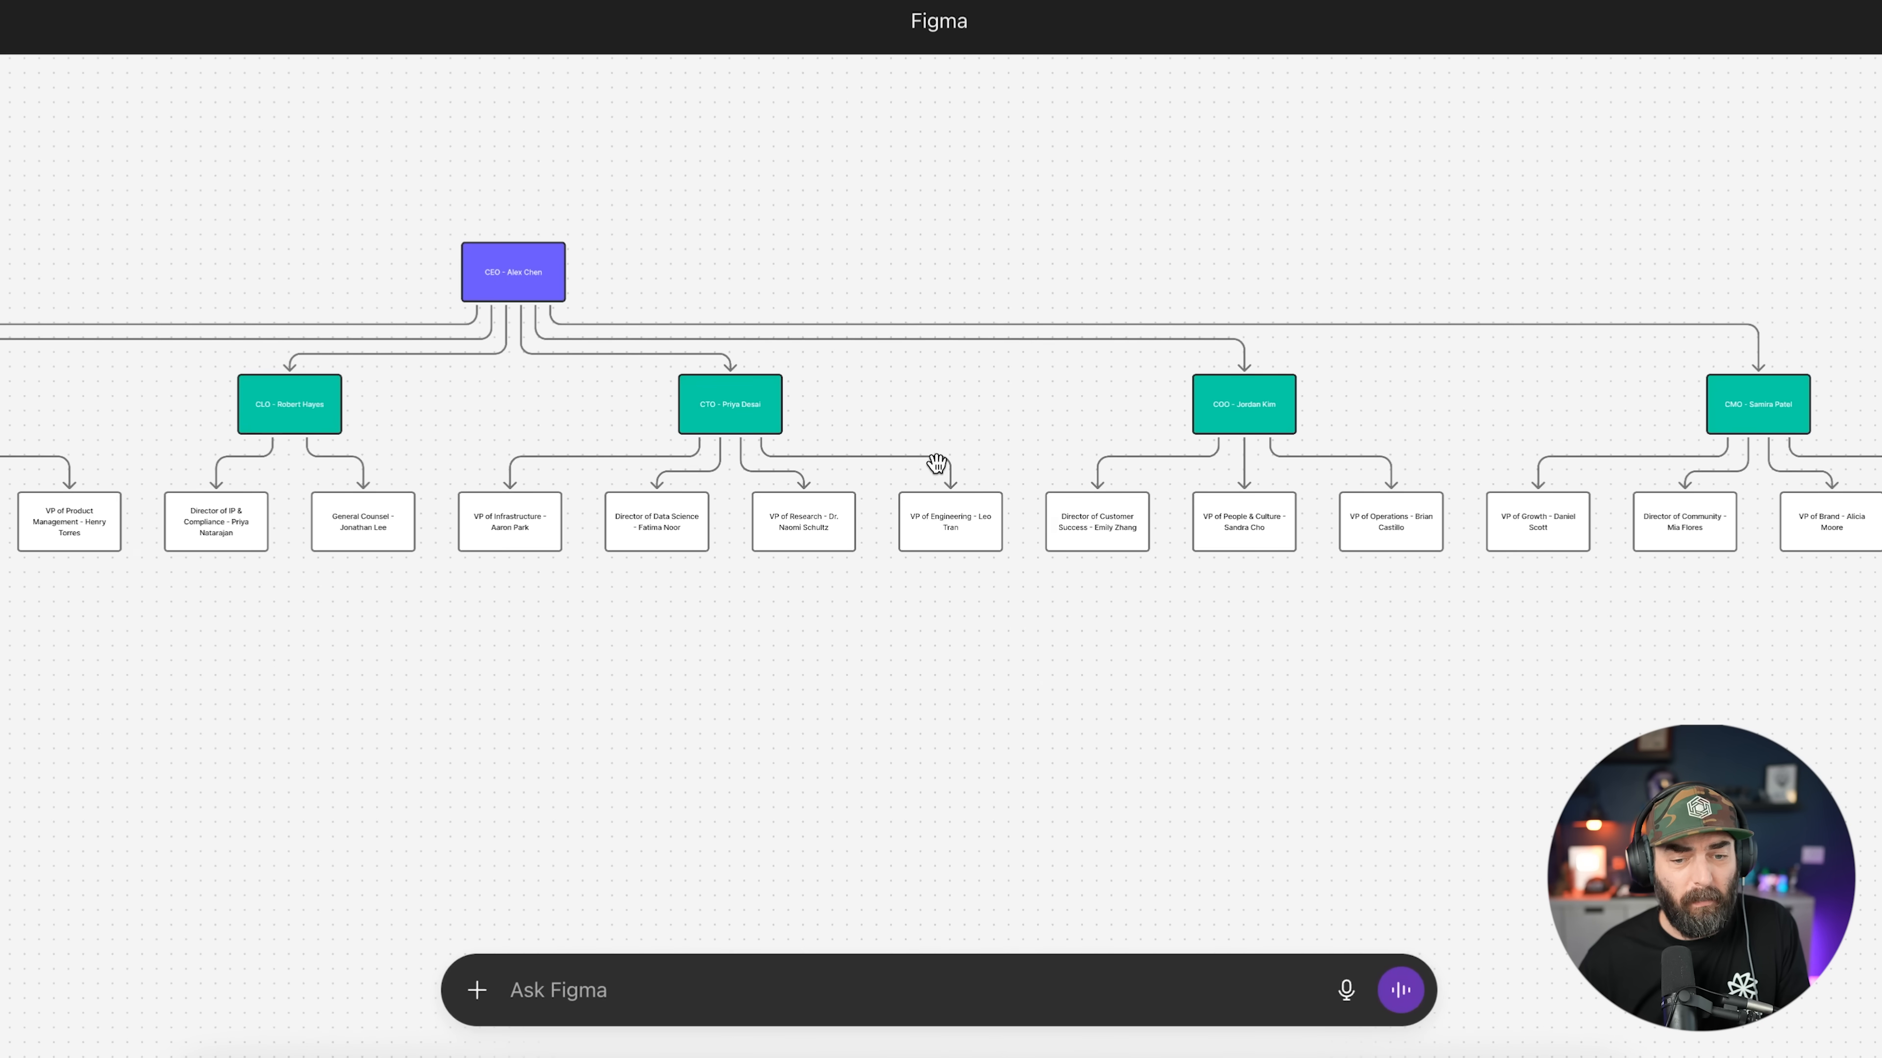
pyautogui.scroll(-3, 438, 672)
pyautogui.moveTo(437, 672); pyautogui.dragTo(747, 576)
pyautogui.scroll(3, 935, 497)
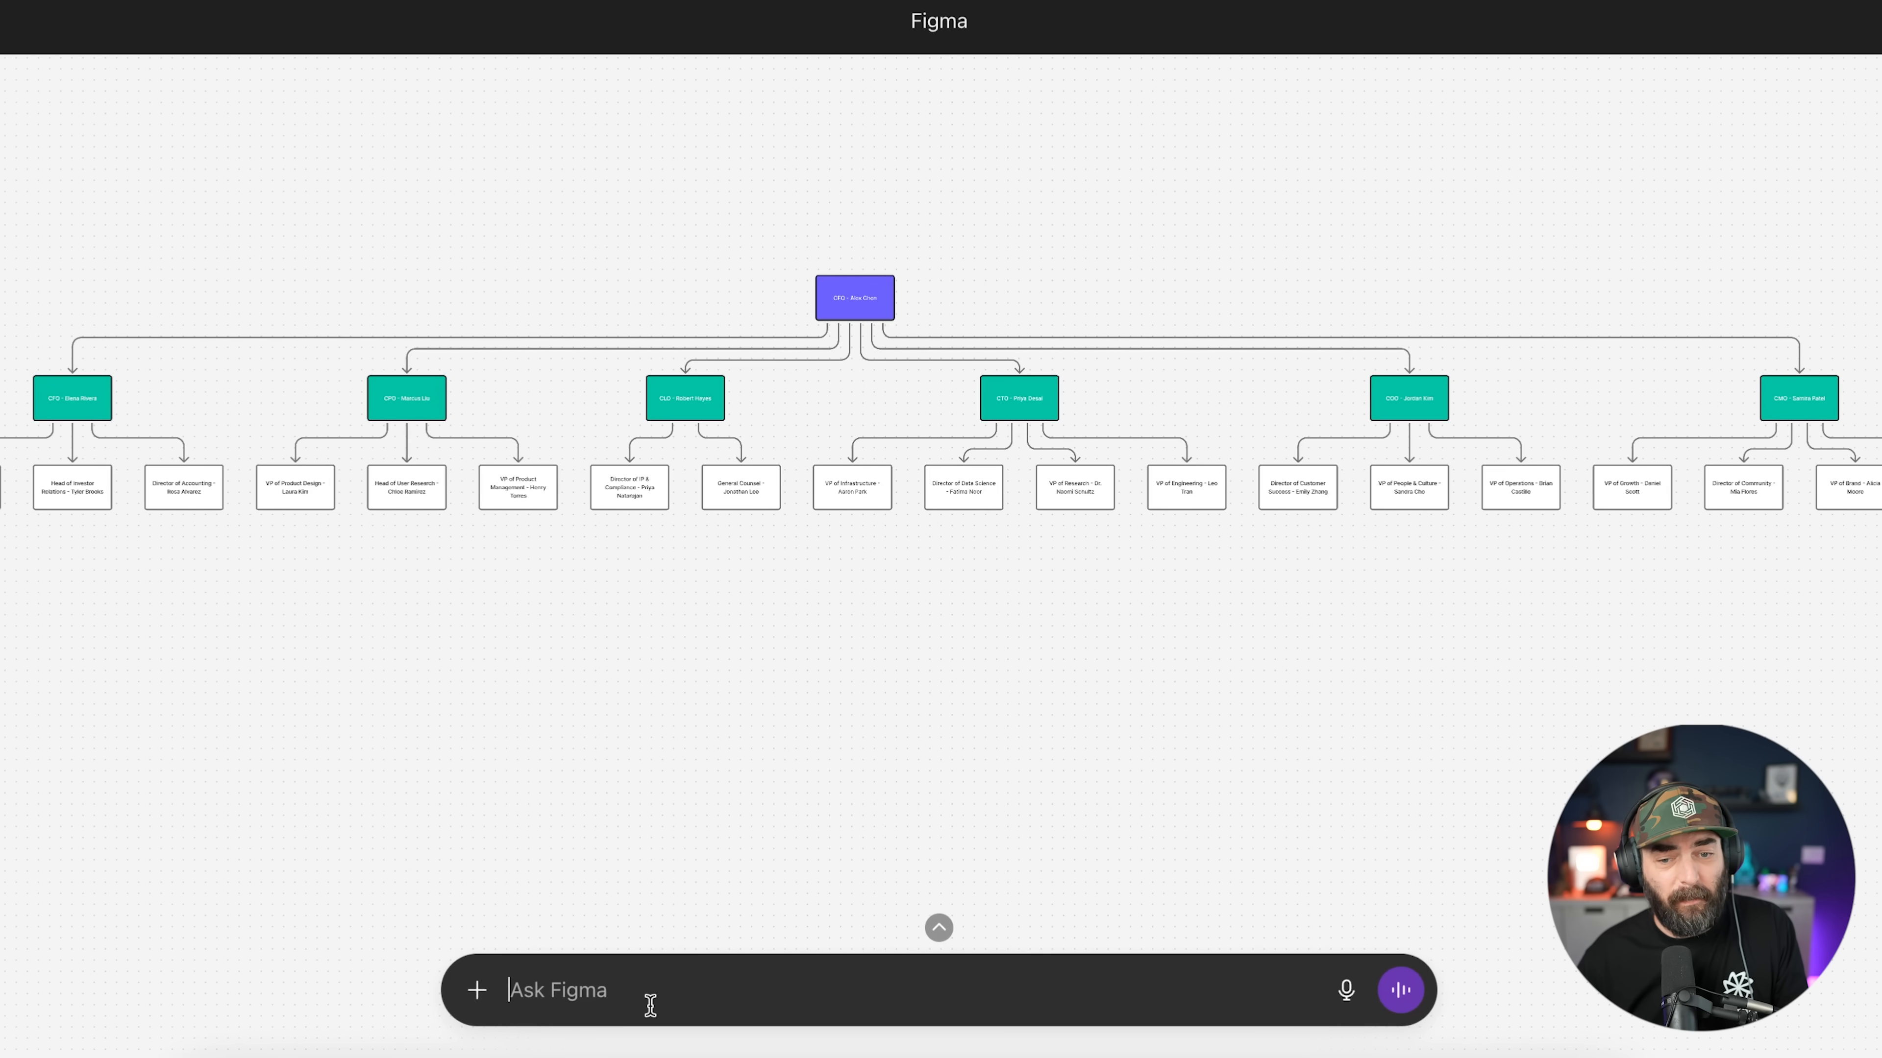
# Step: Ask Figma to add another layer of employees to the org chart
pyautogui.write('Add another layer off')
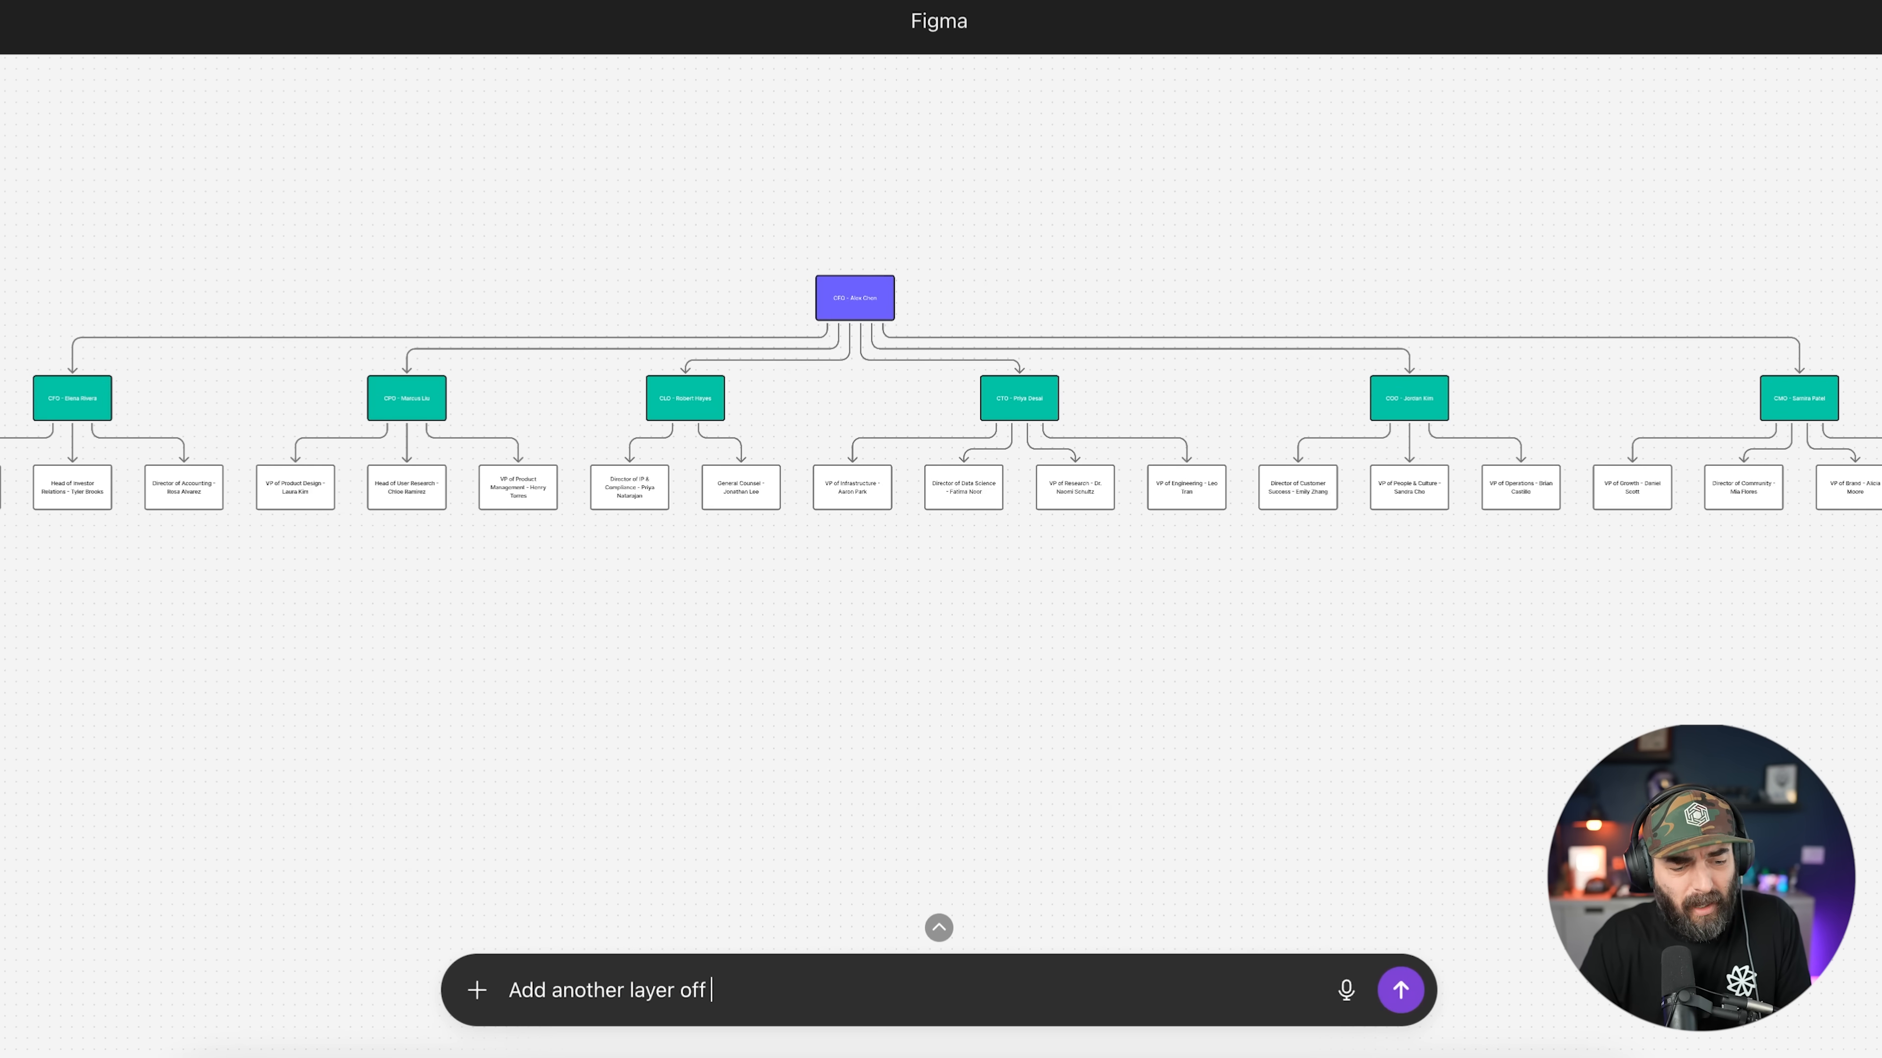
pyautogui.write(' employees to the')
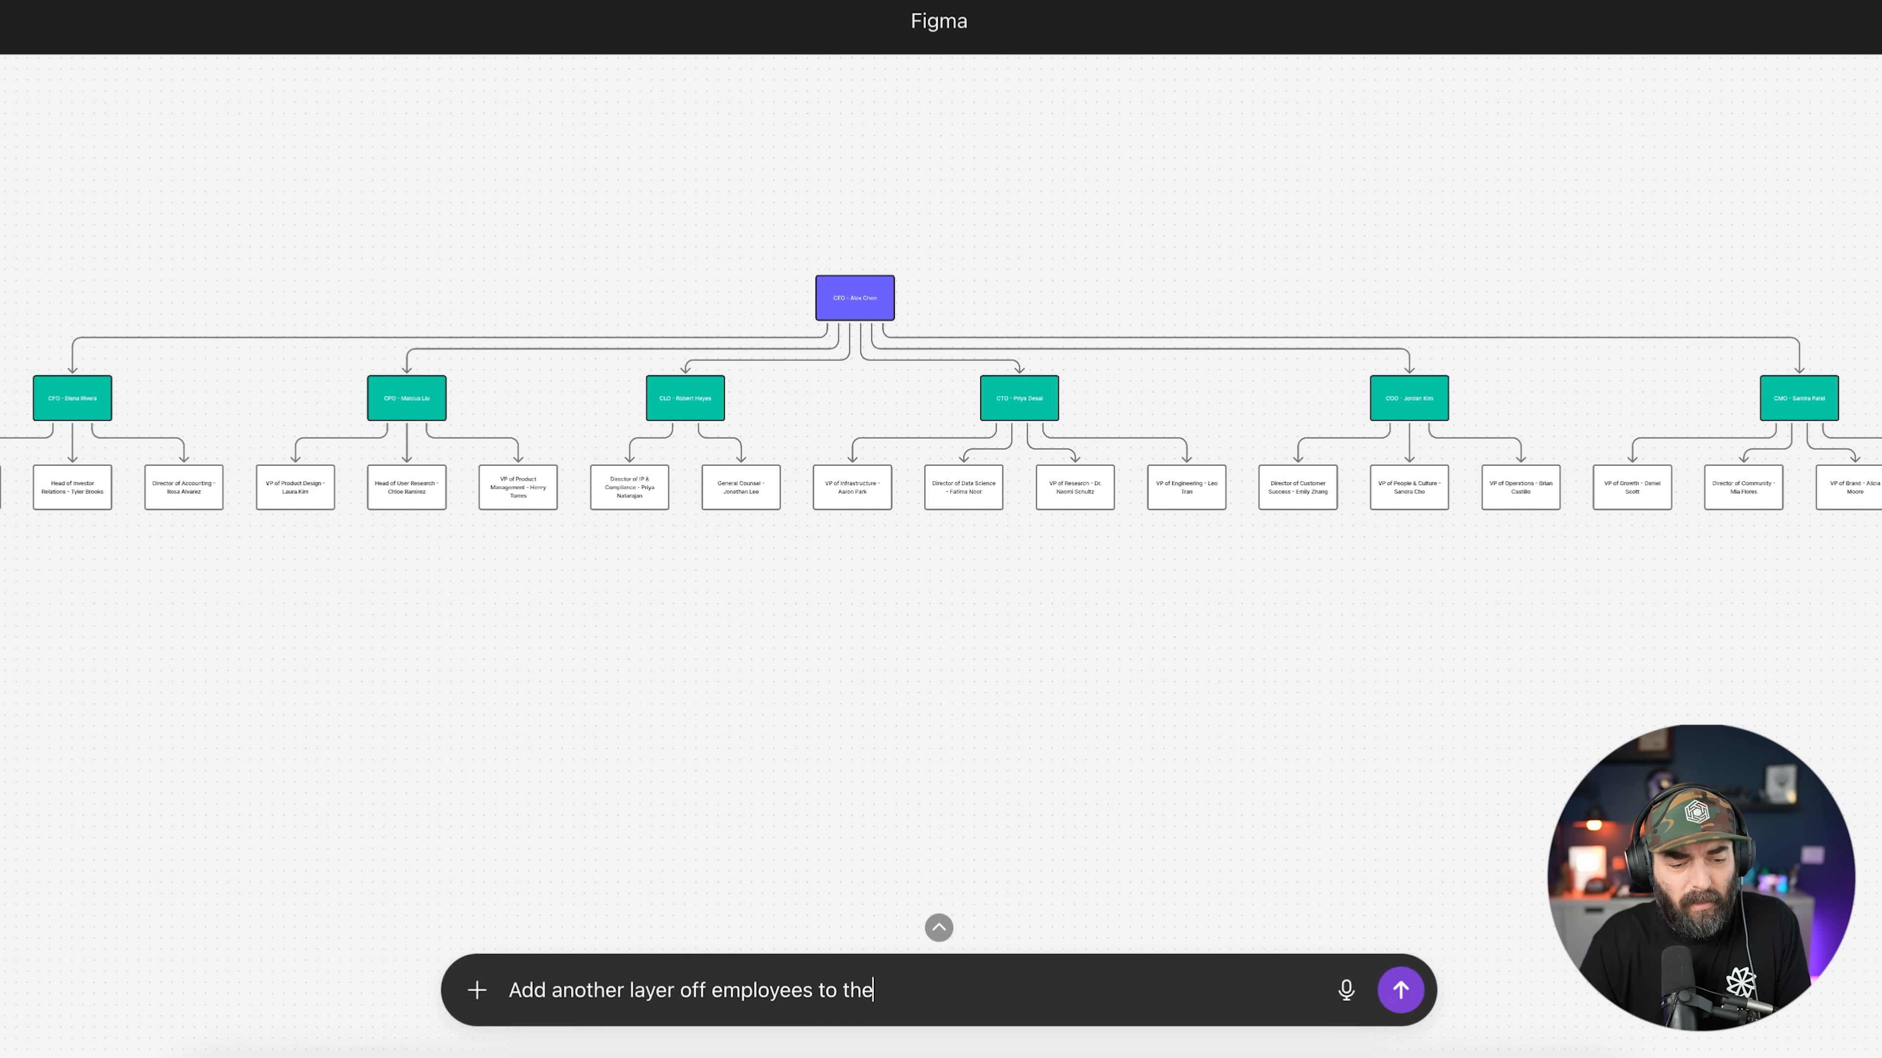
pyautogui.press('Return')
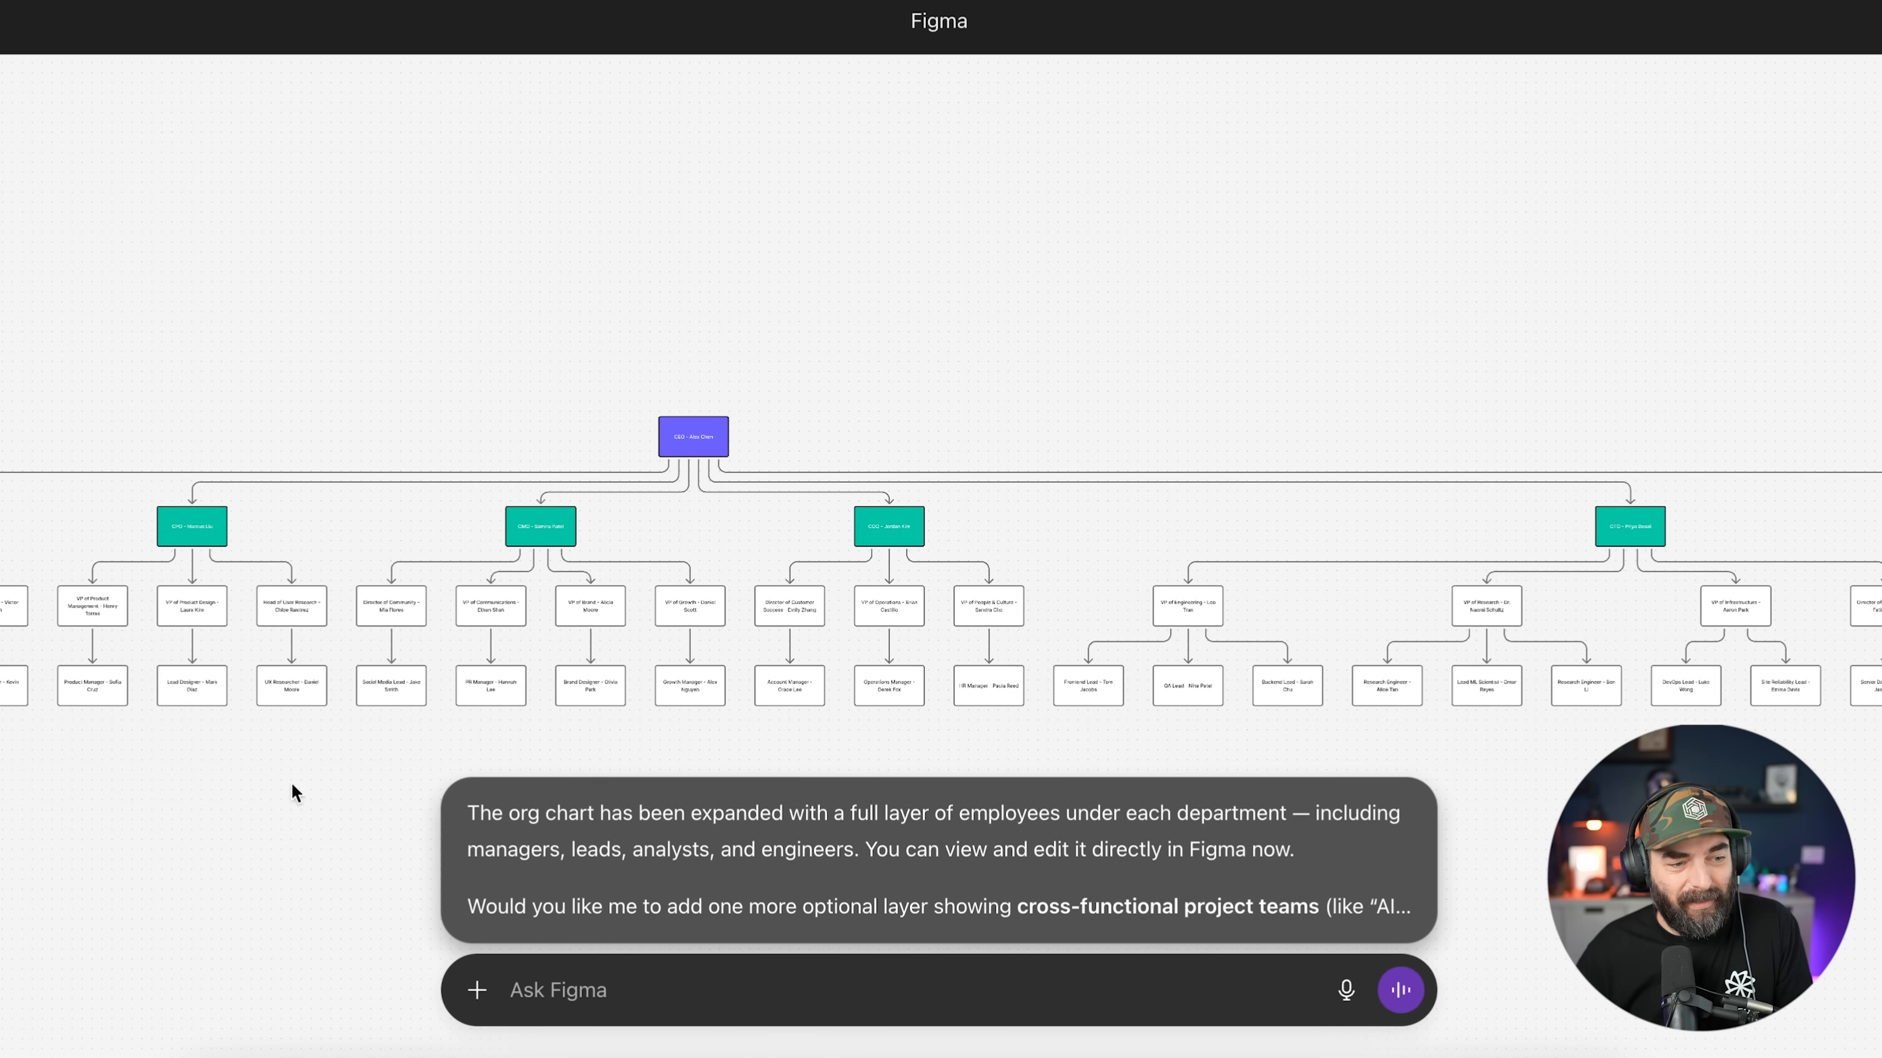
pyautogui.scroll(-5, 475, 697)
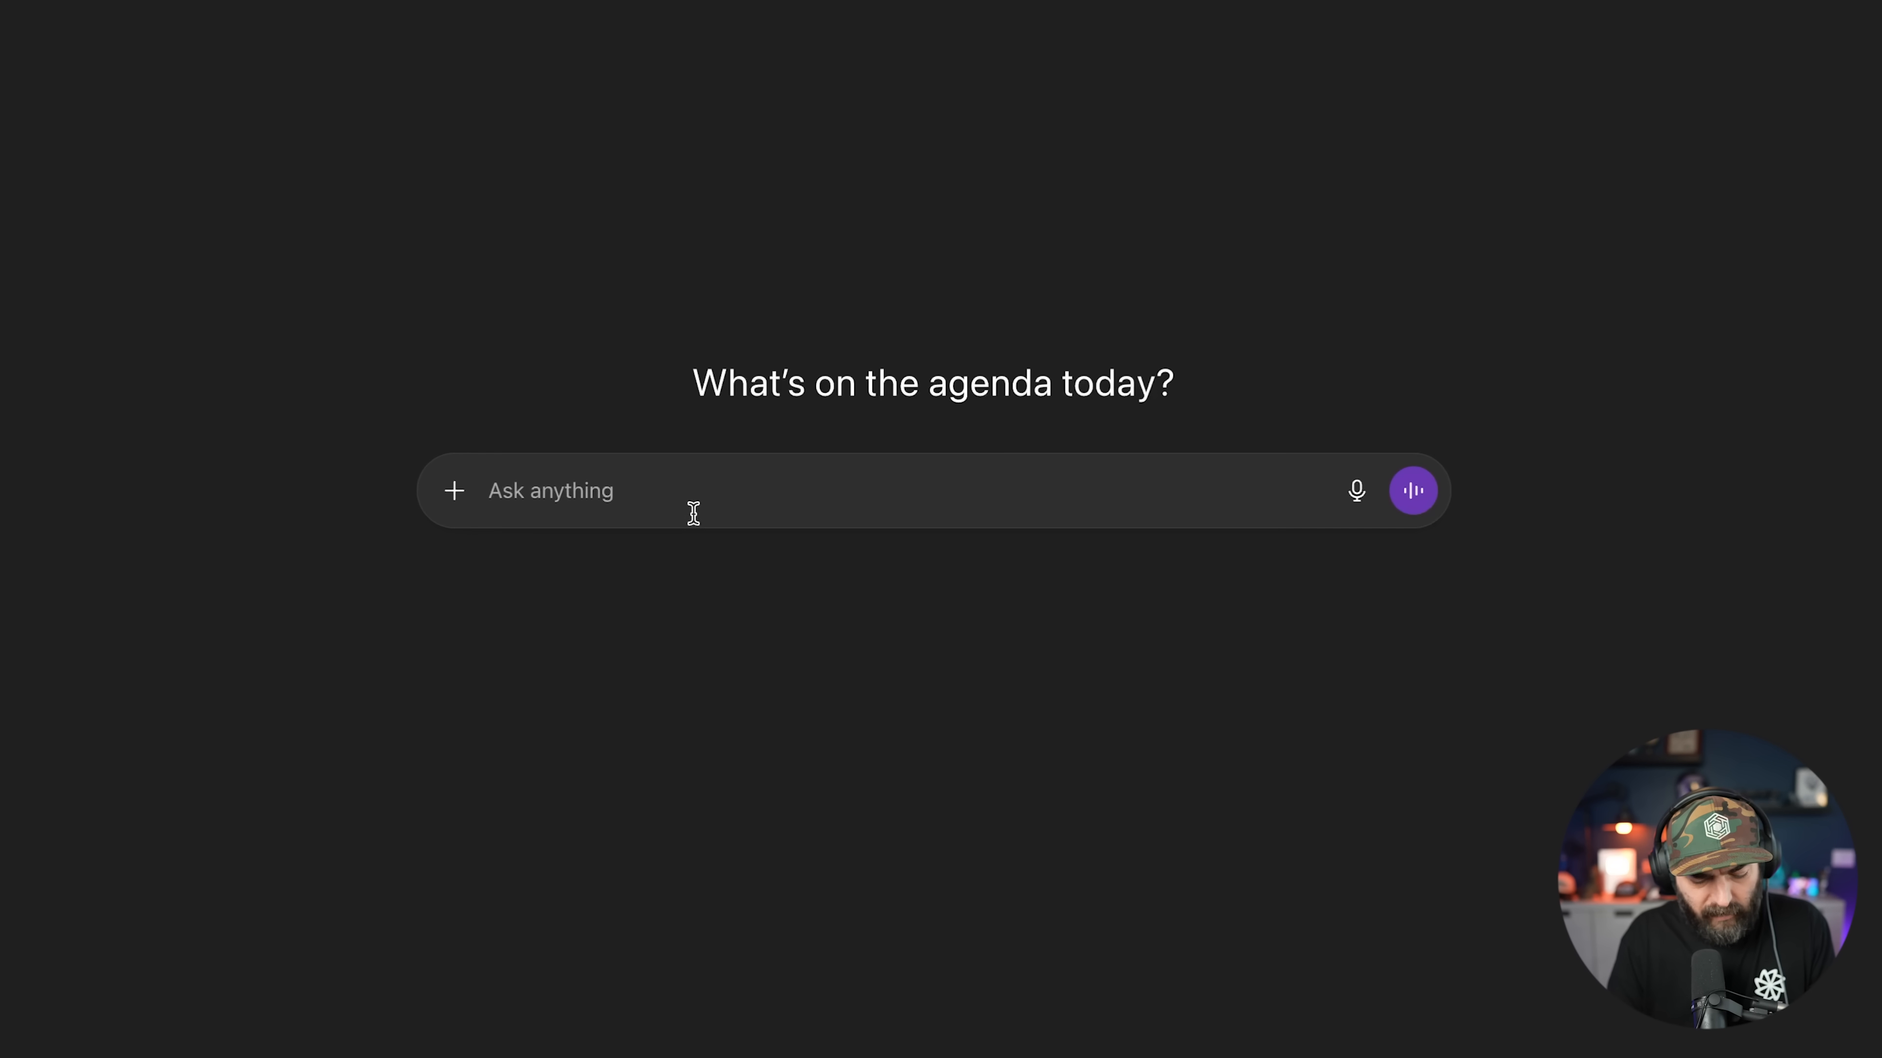
# Step: Draft a Canva request for a Halloween flyer for band Nork at North Park Observatory, 8pm
pyautogui.write('Use @can')
pyautogui.press('Return')
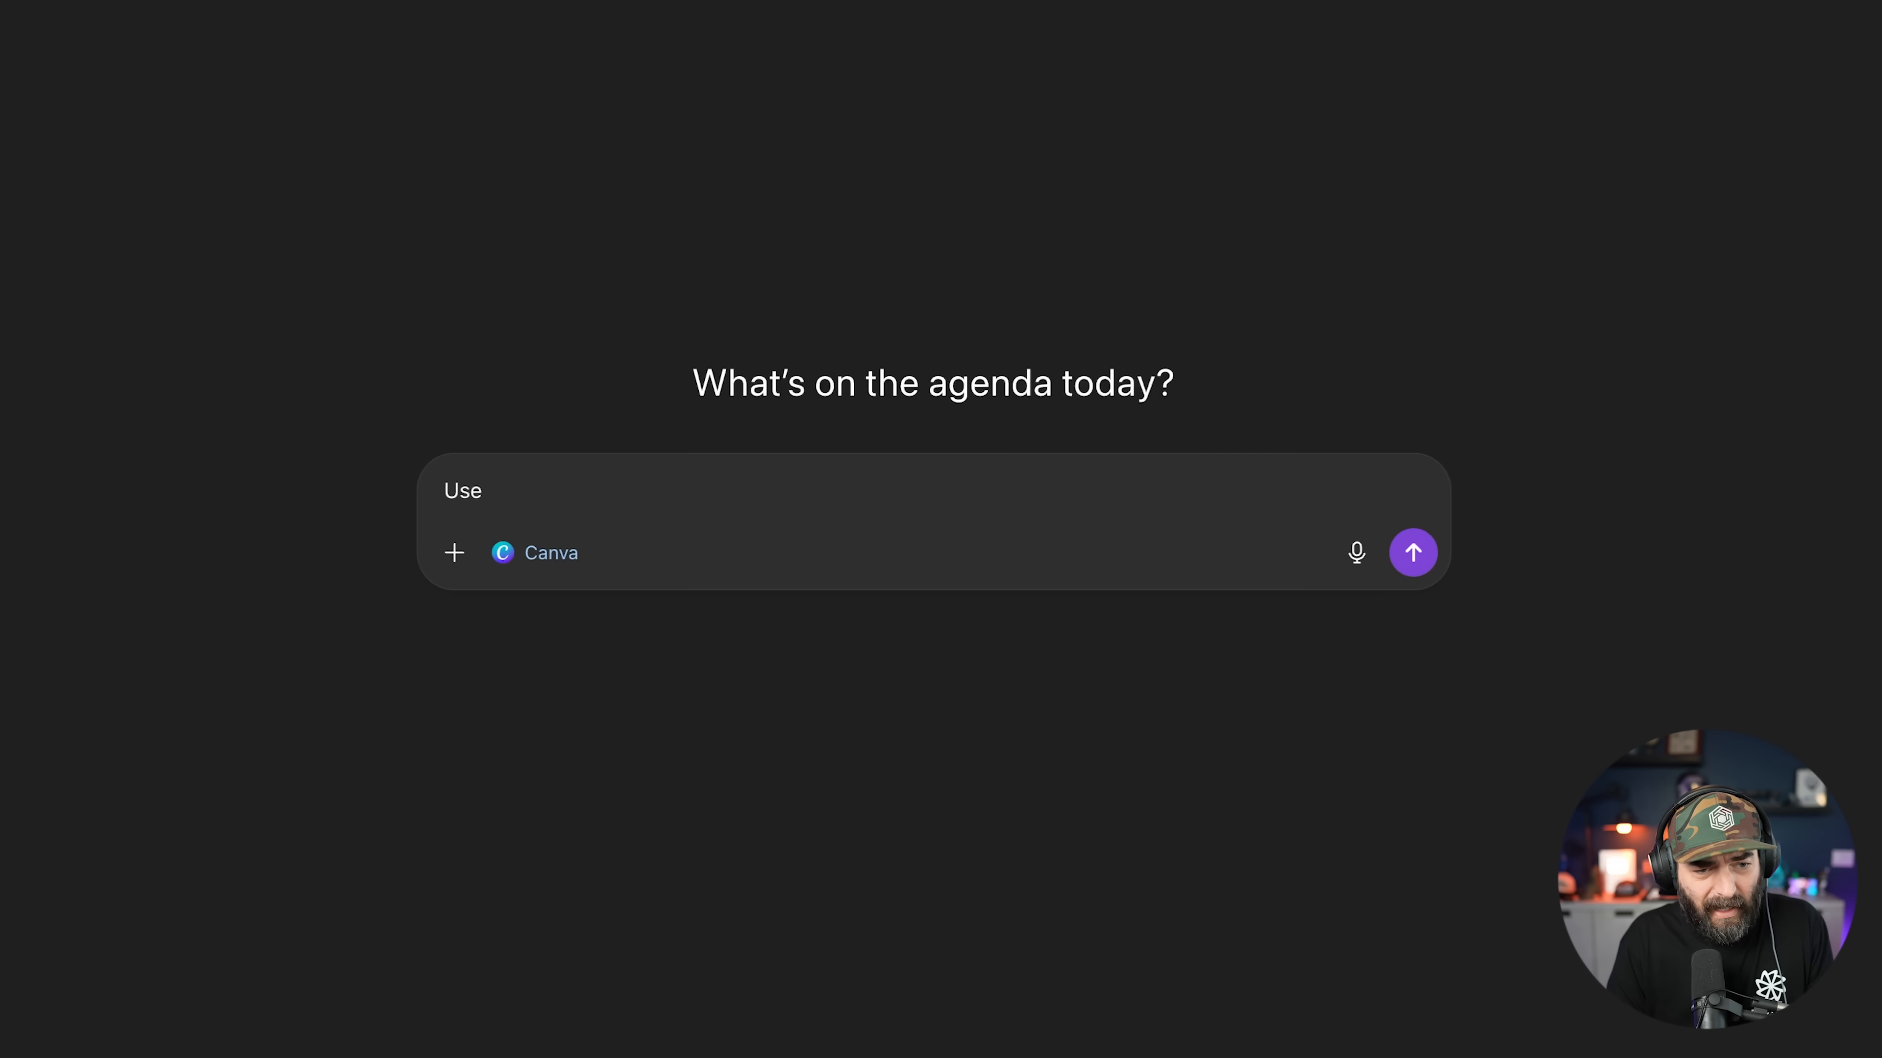
pyautogui.write('Canva to create a flyer for a rock band called "Nork" that has a concert on Halloween at the North Park Observatory in San Diego at 8pm. The flyer should include someone playing the guitar and spooky halloween elements.')
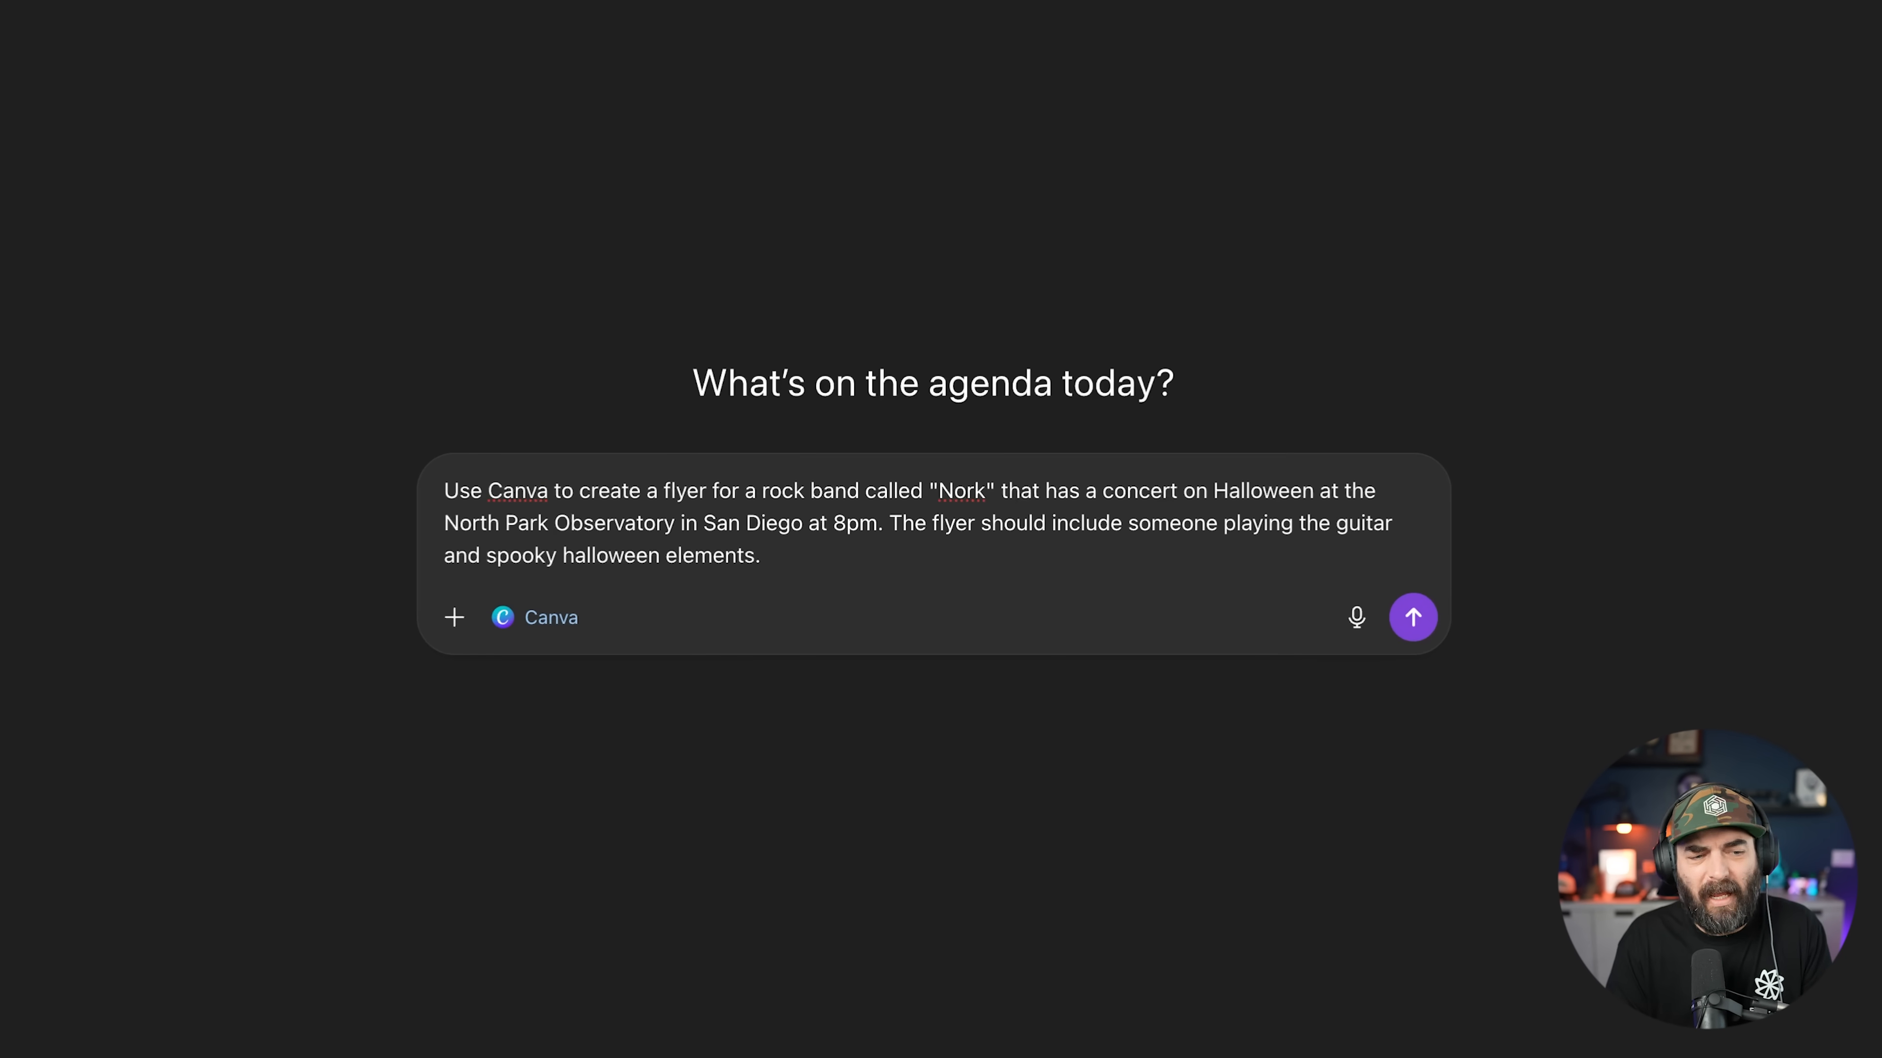
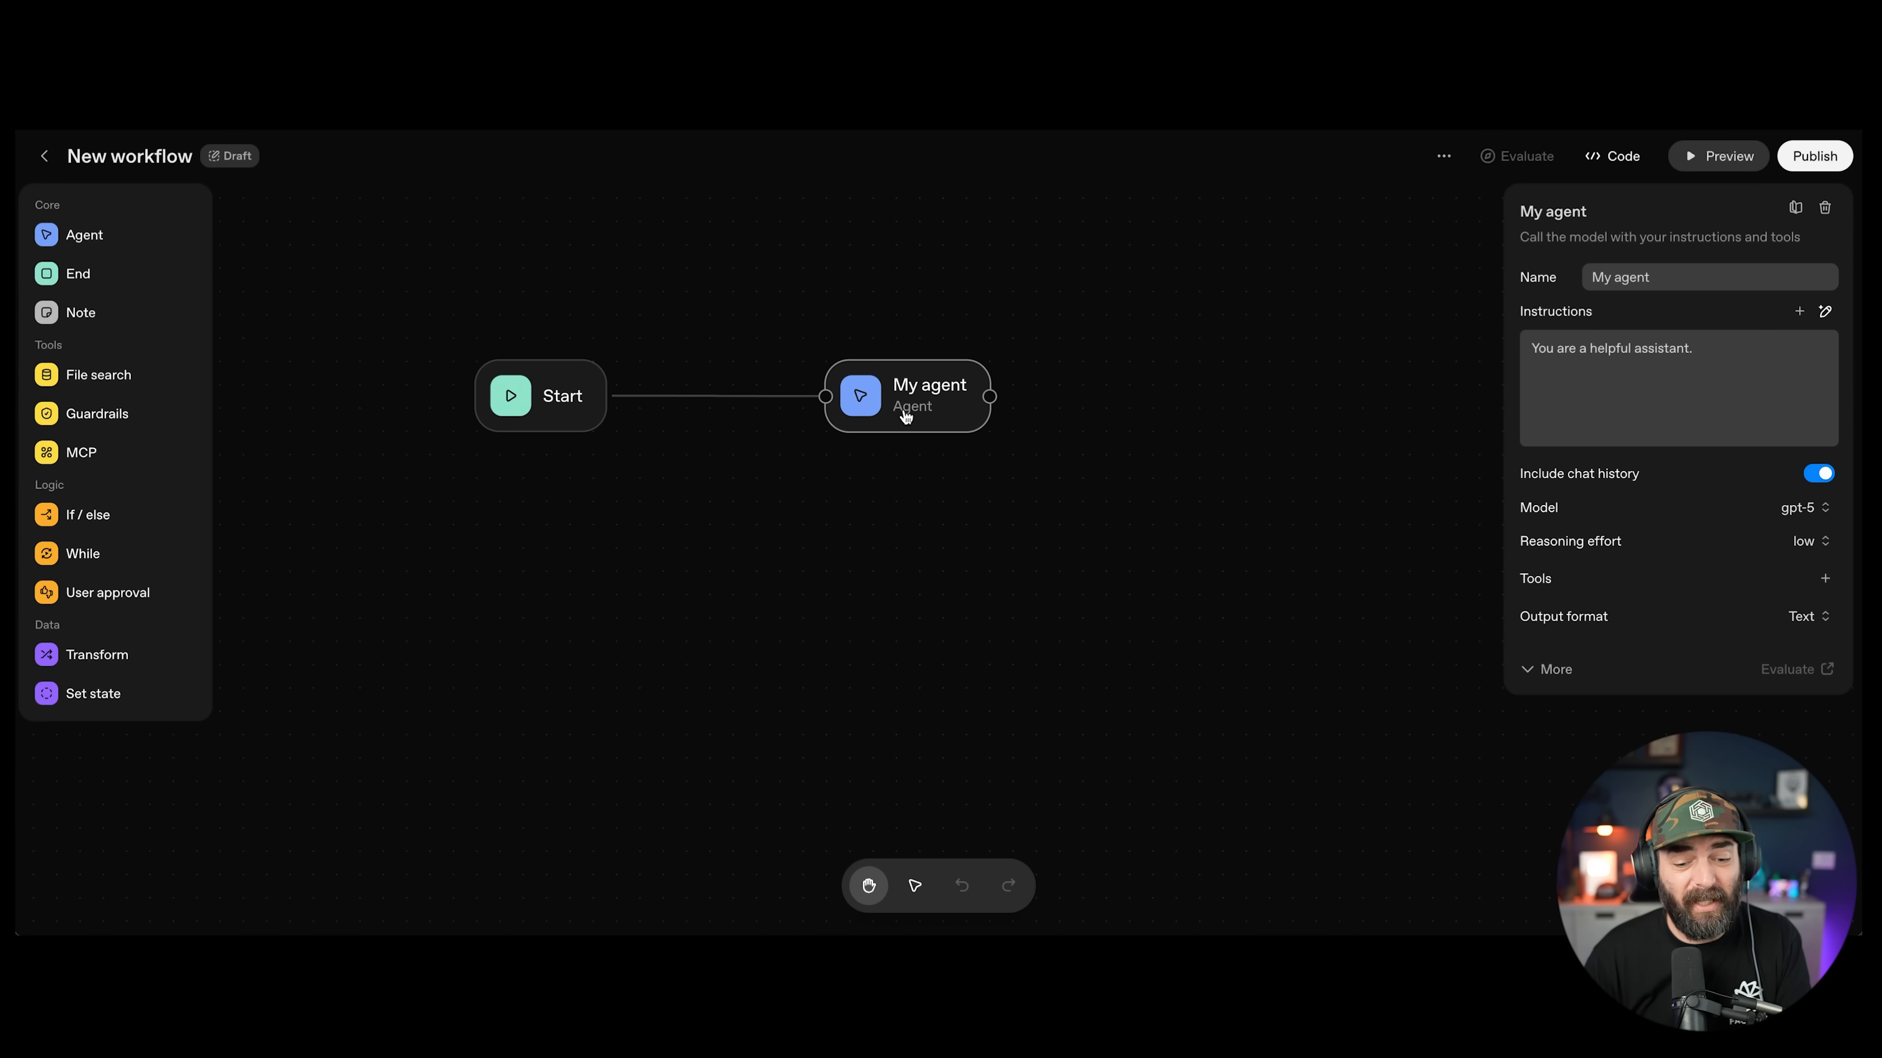
pyautogui.moveTo(907, 416)
pyautogui.mouseDown()
pyautogui.moveTo(882, 474)
pyautogui.moveTo(900, 372)
pyautogui.moveTo(910, 409)
pyautogui.mouseUp()
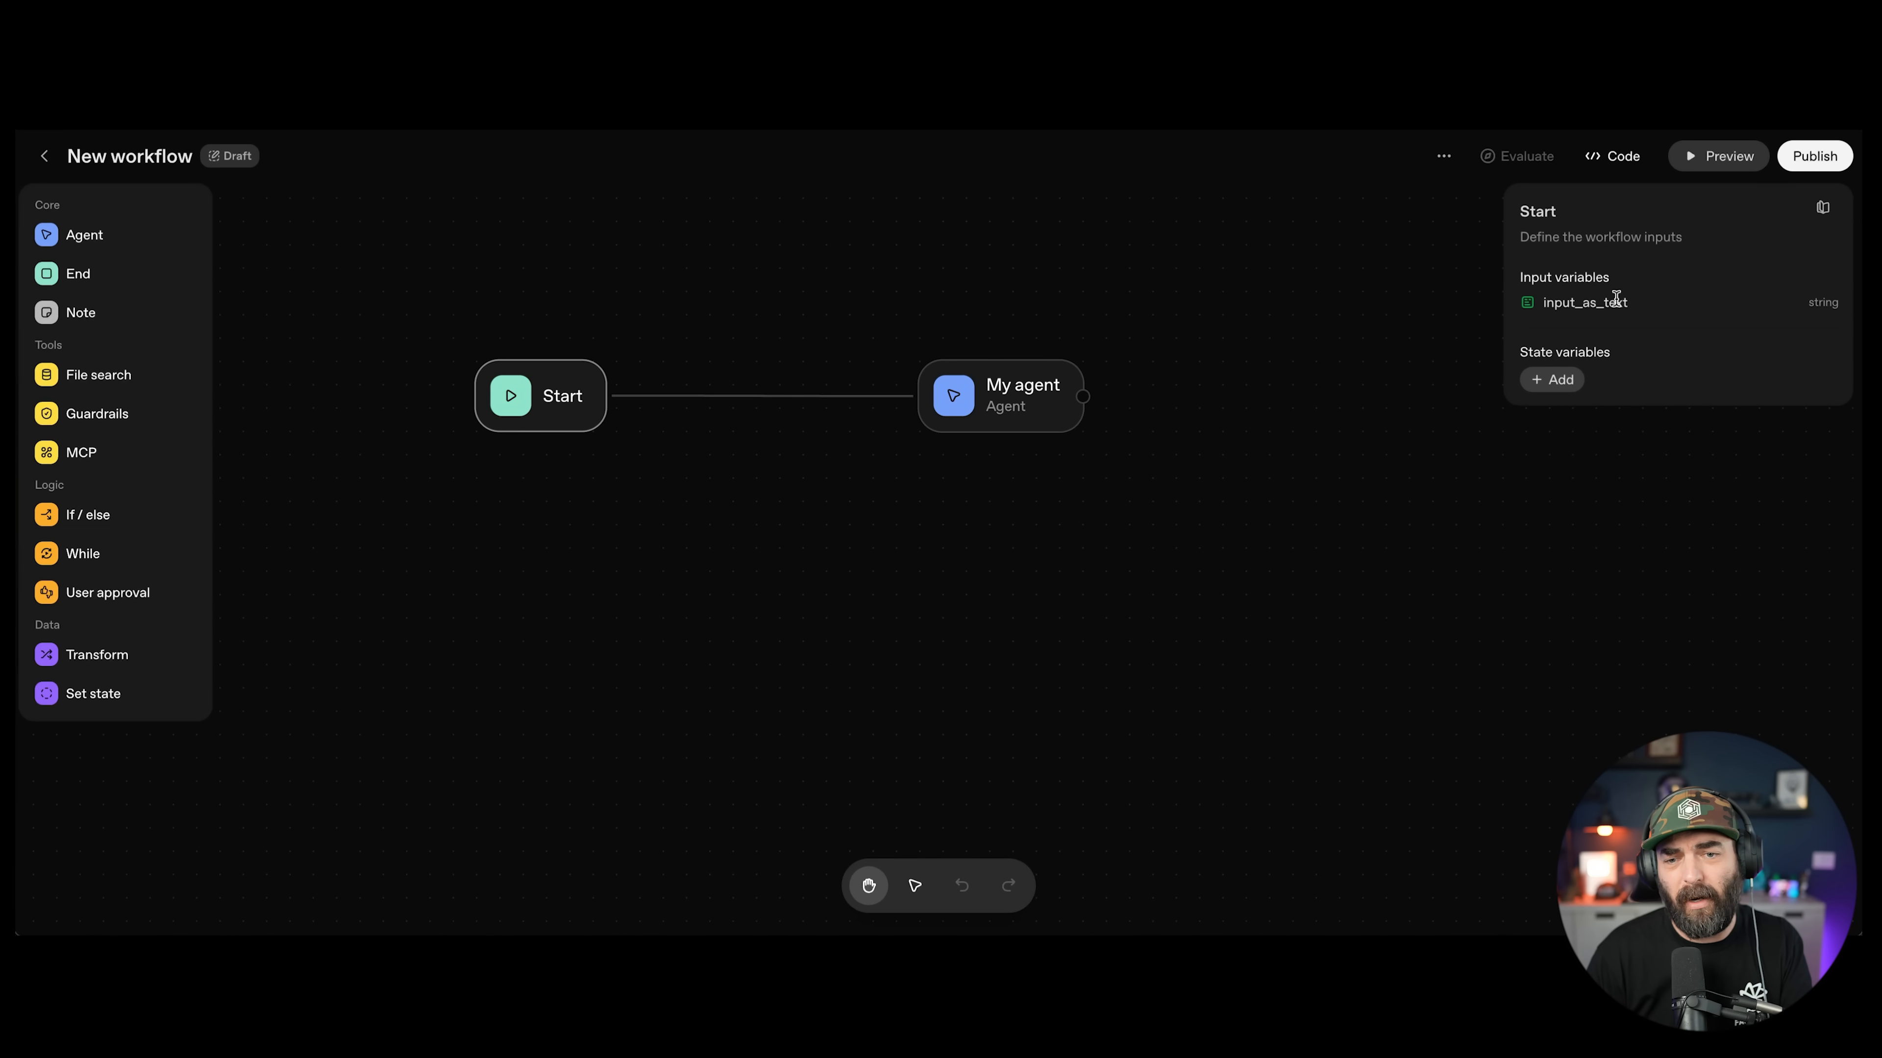
pyautogui.click(1714, 159)
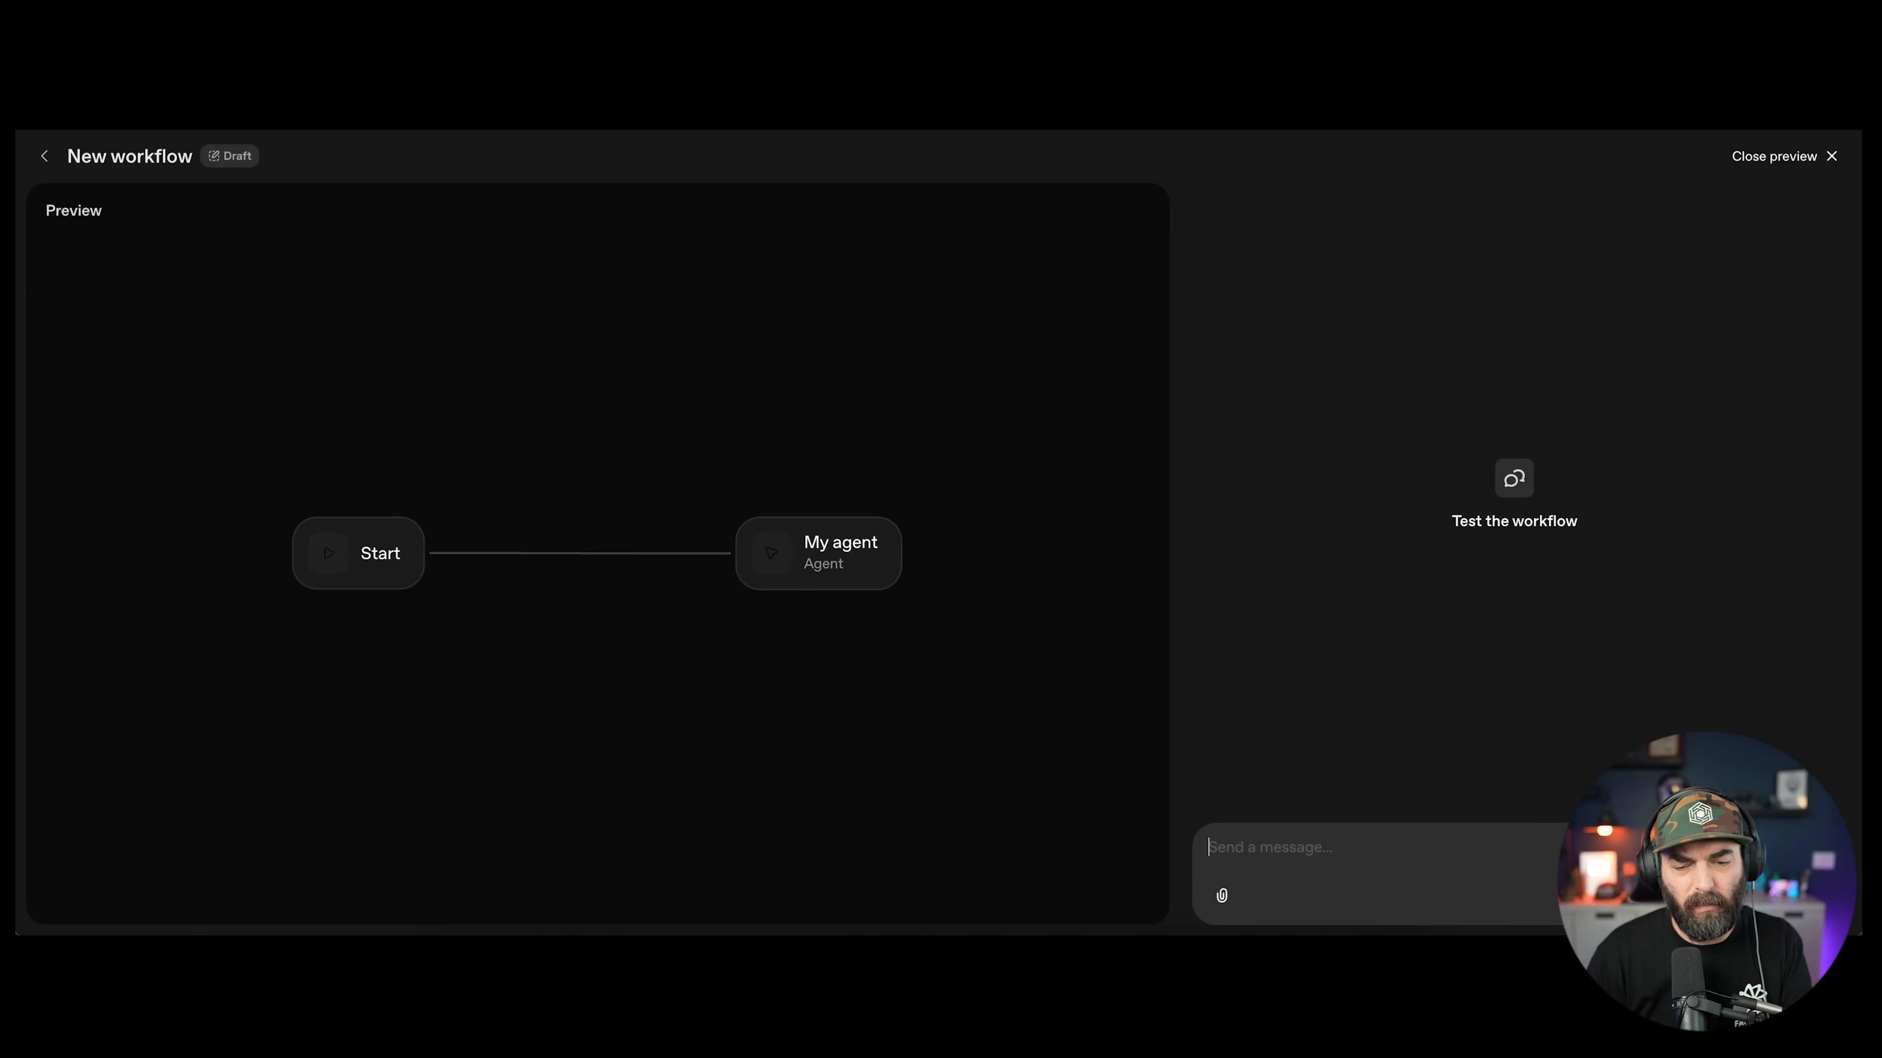
pyautogui.press('Escape')
pyautogui.click(1146, 563)
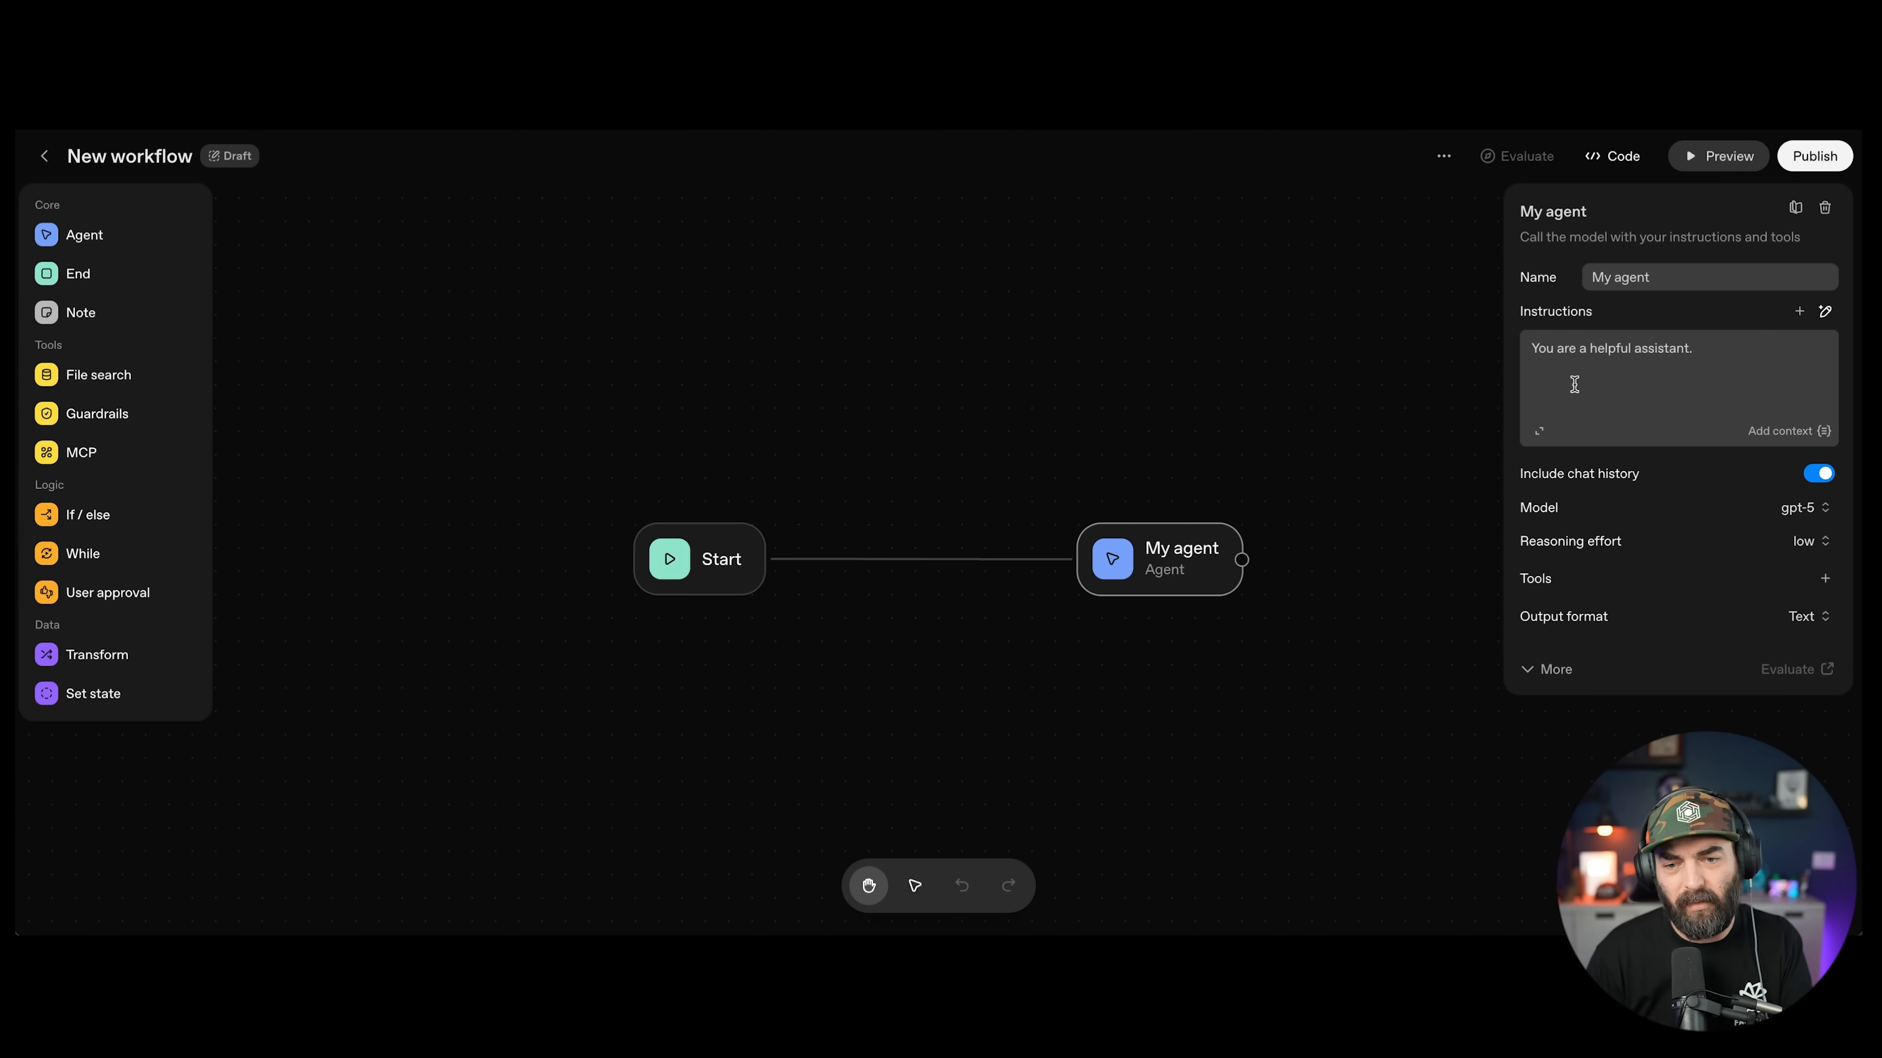
# Step: Browse the available models and reasoning effort levels for My agent
pyautogui.click(1815, 507)
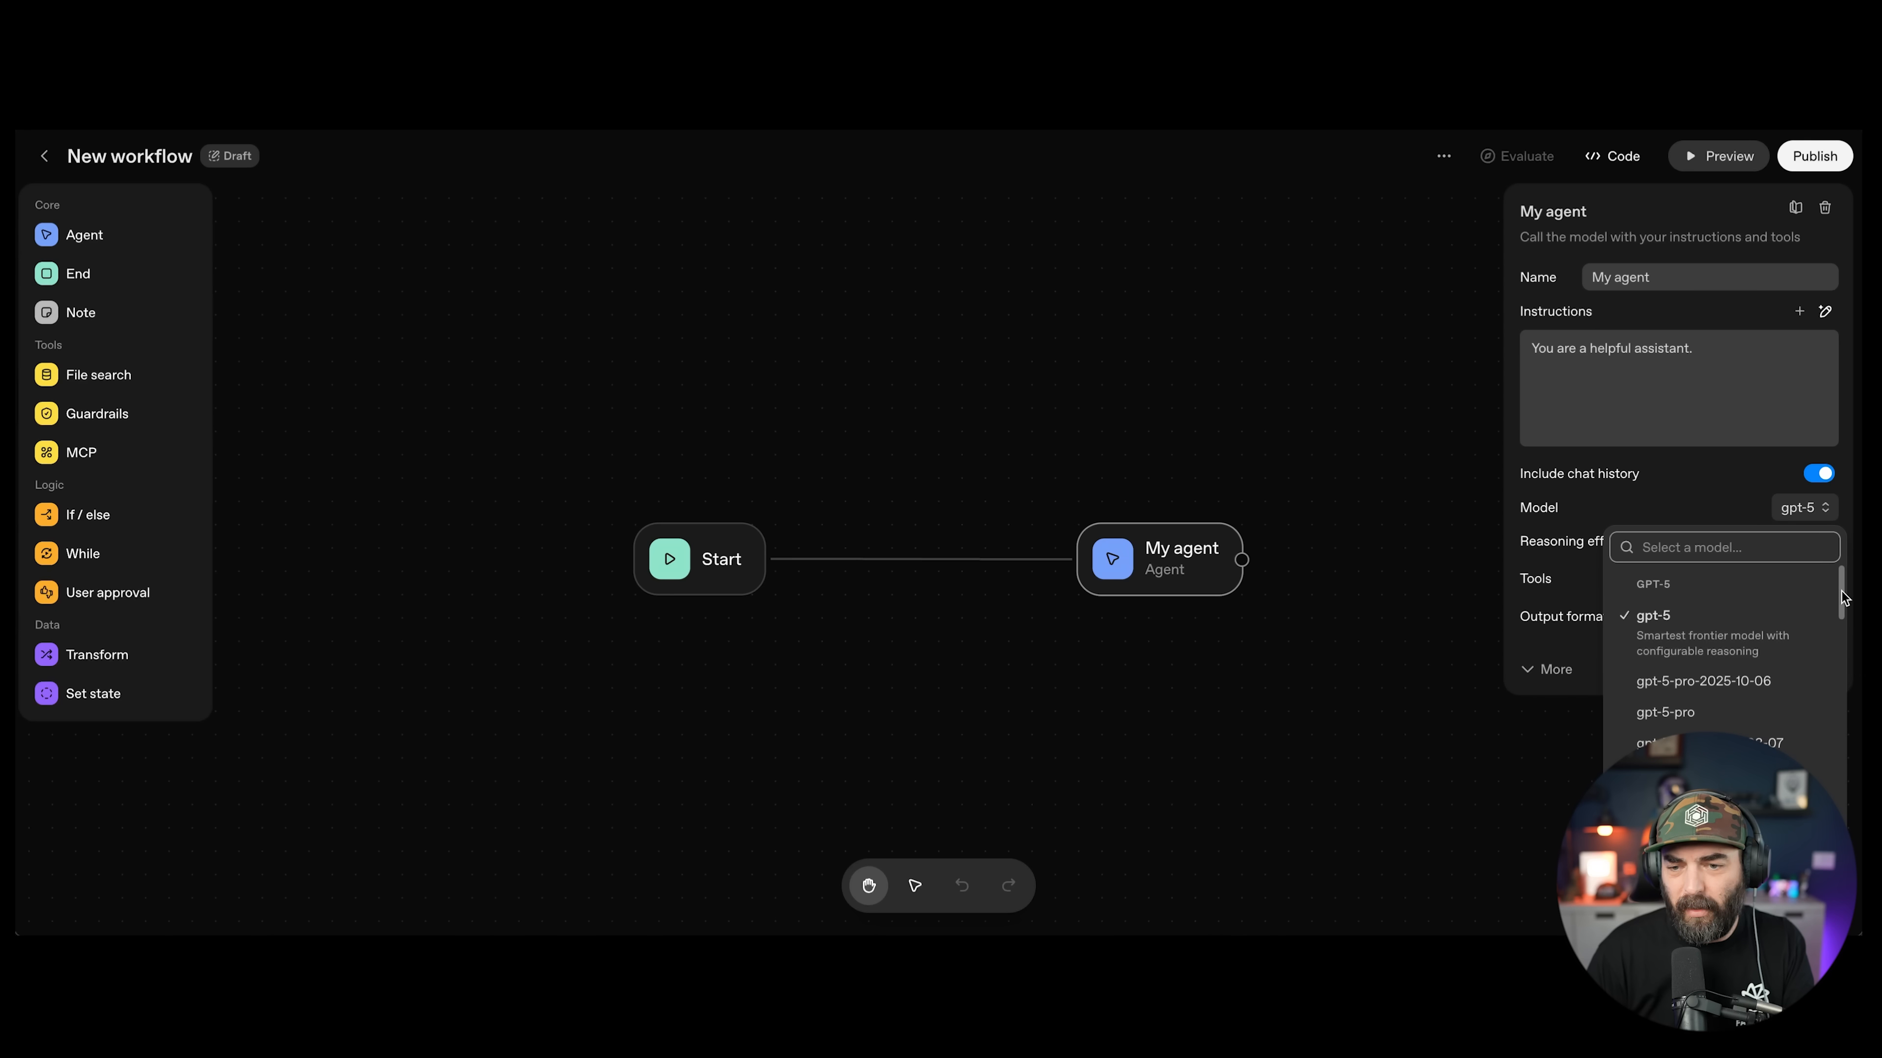
pyautogui.moveTo(1843, 594); pyautogui.dragTo(1828, 537)
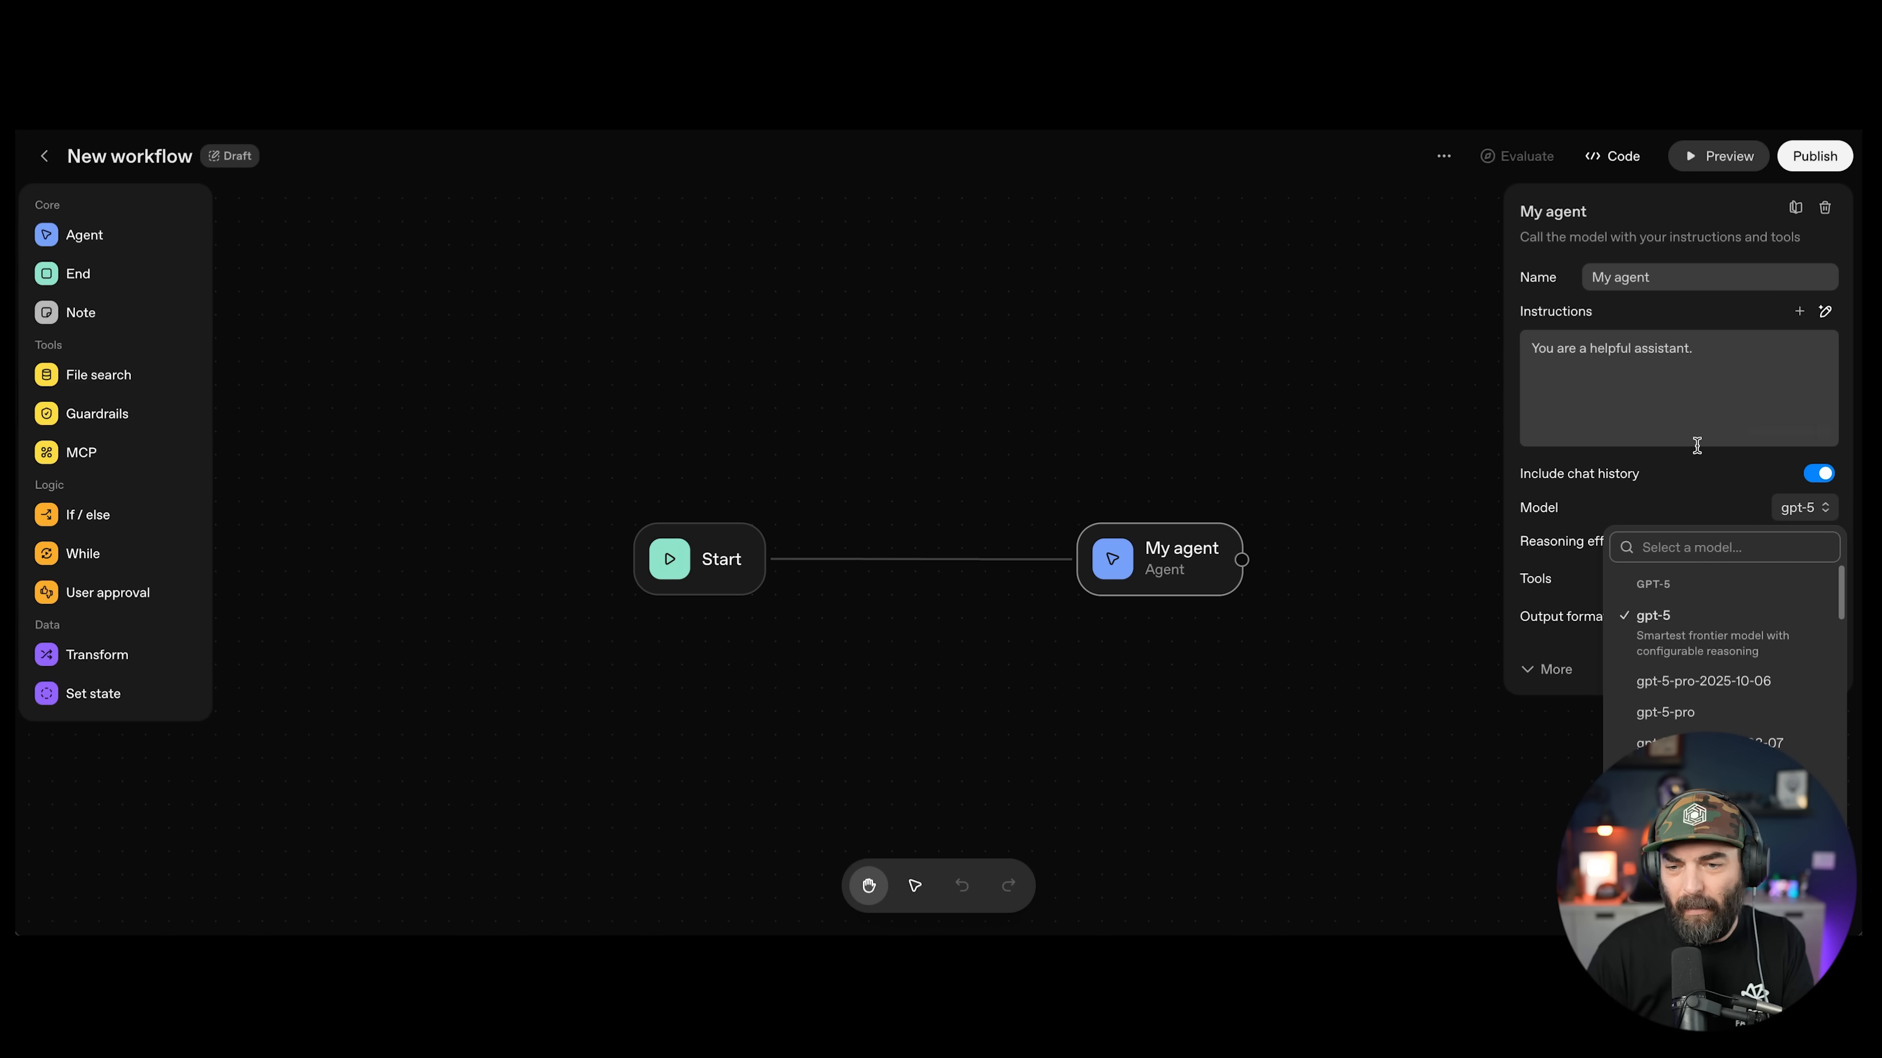
pyautogui.click(1702, 476)
pyautogui.click(1809, 540)
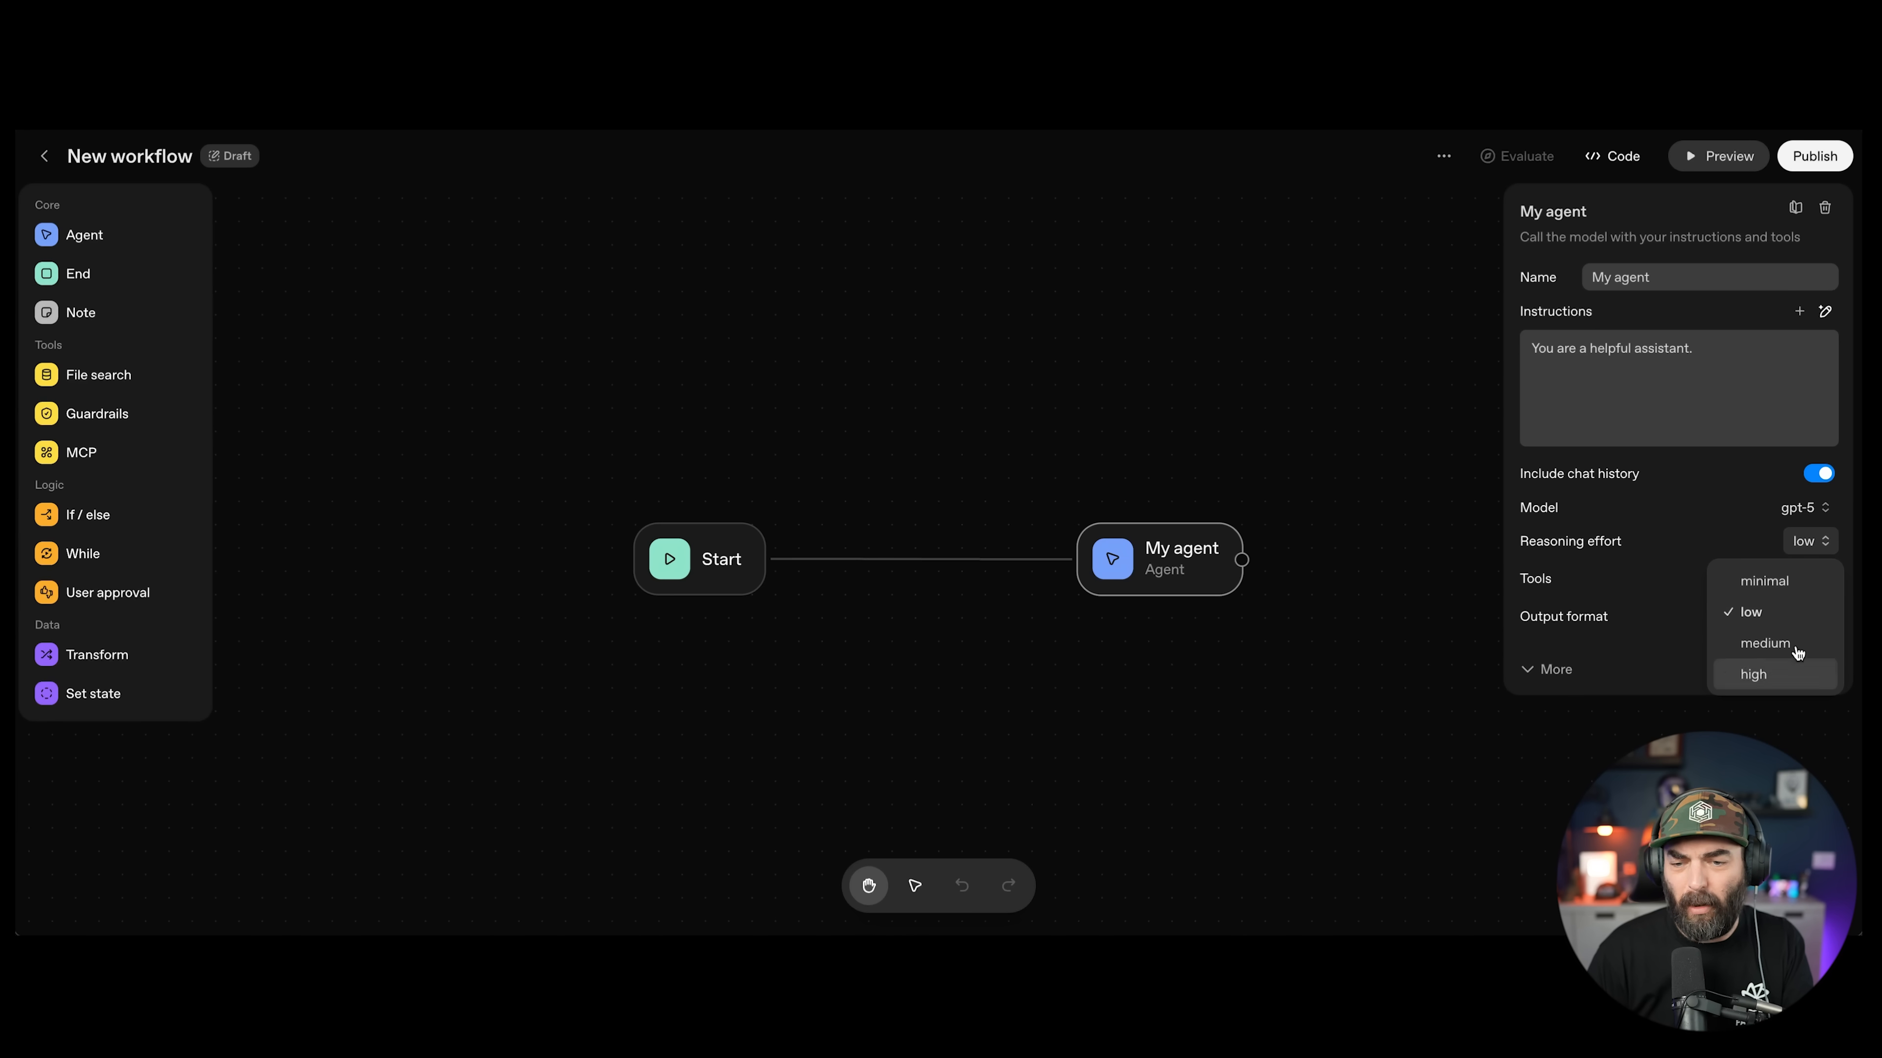
pyautogui.click(1730, 537)
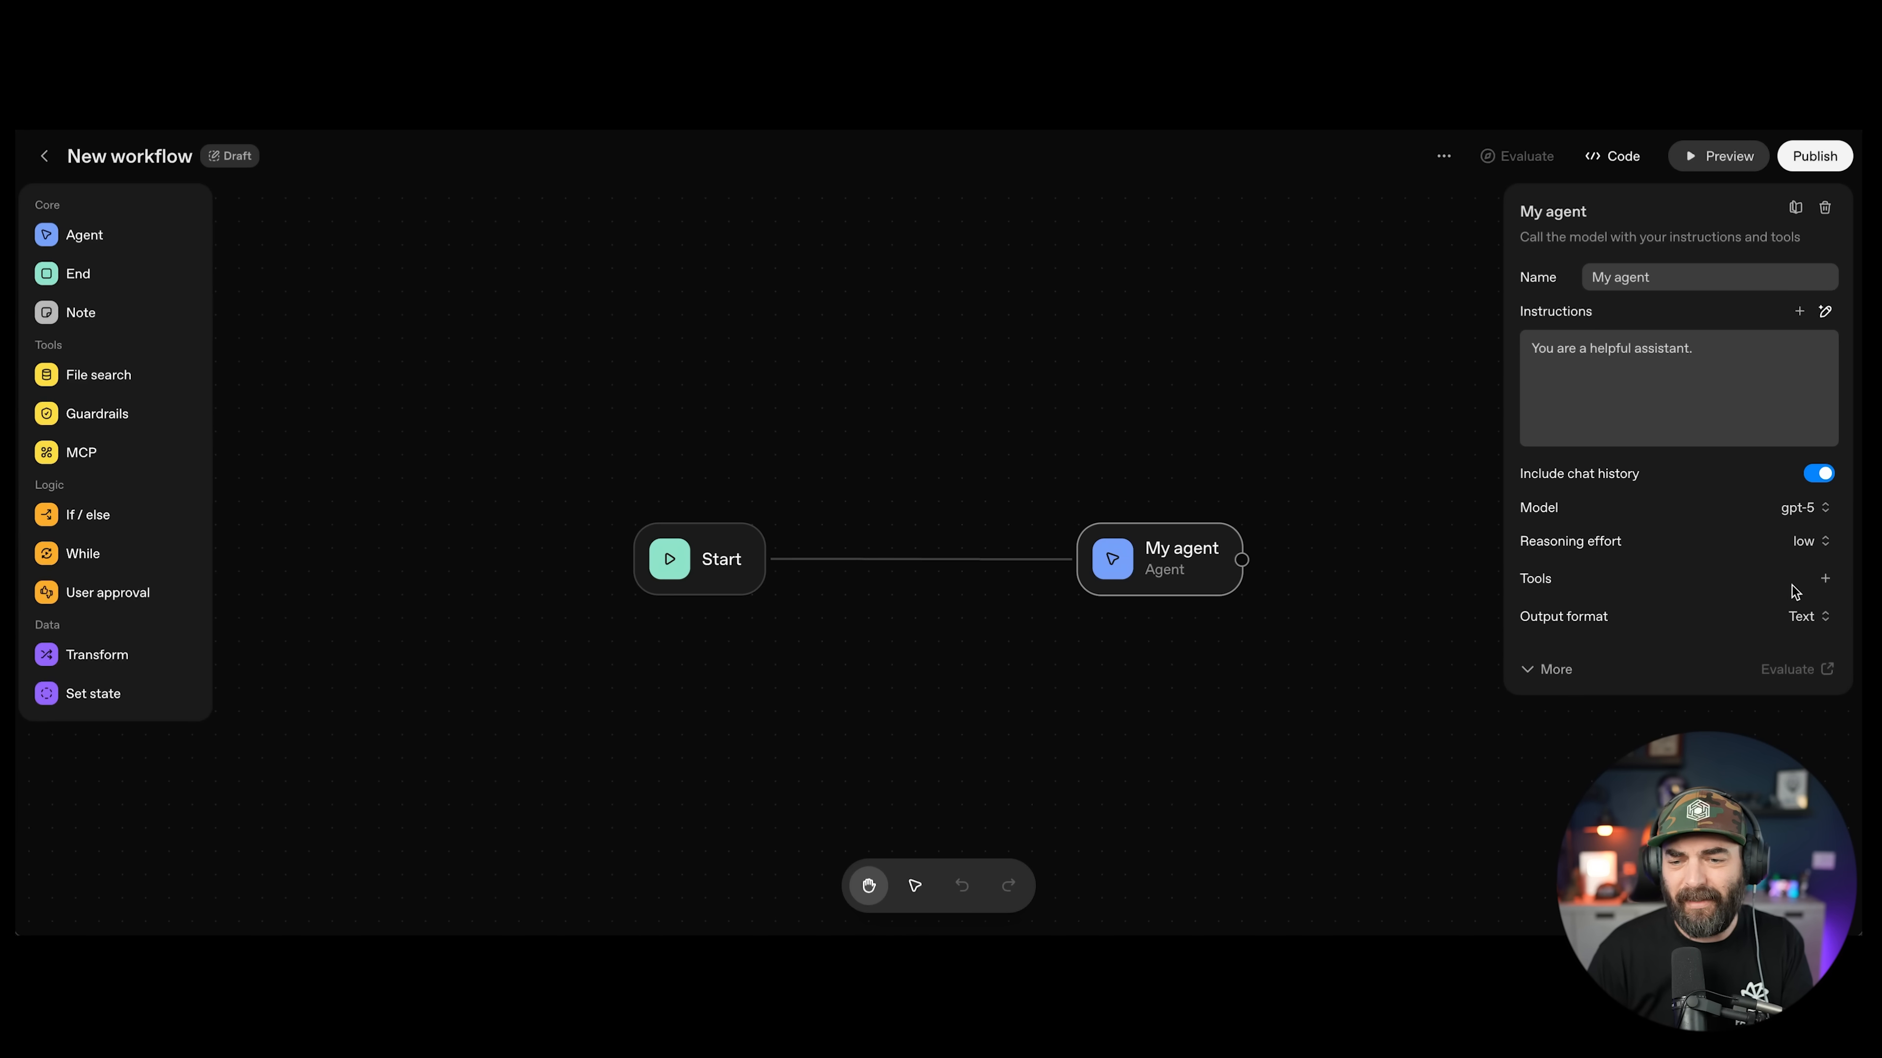
# Step: Check the addable tool types and extra agent settings, then open the workflow Preview
pyautogui.click(1823, 580)
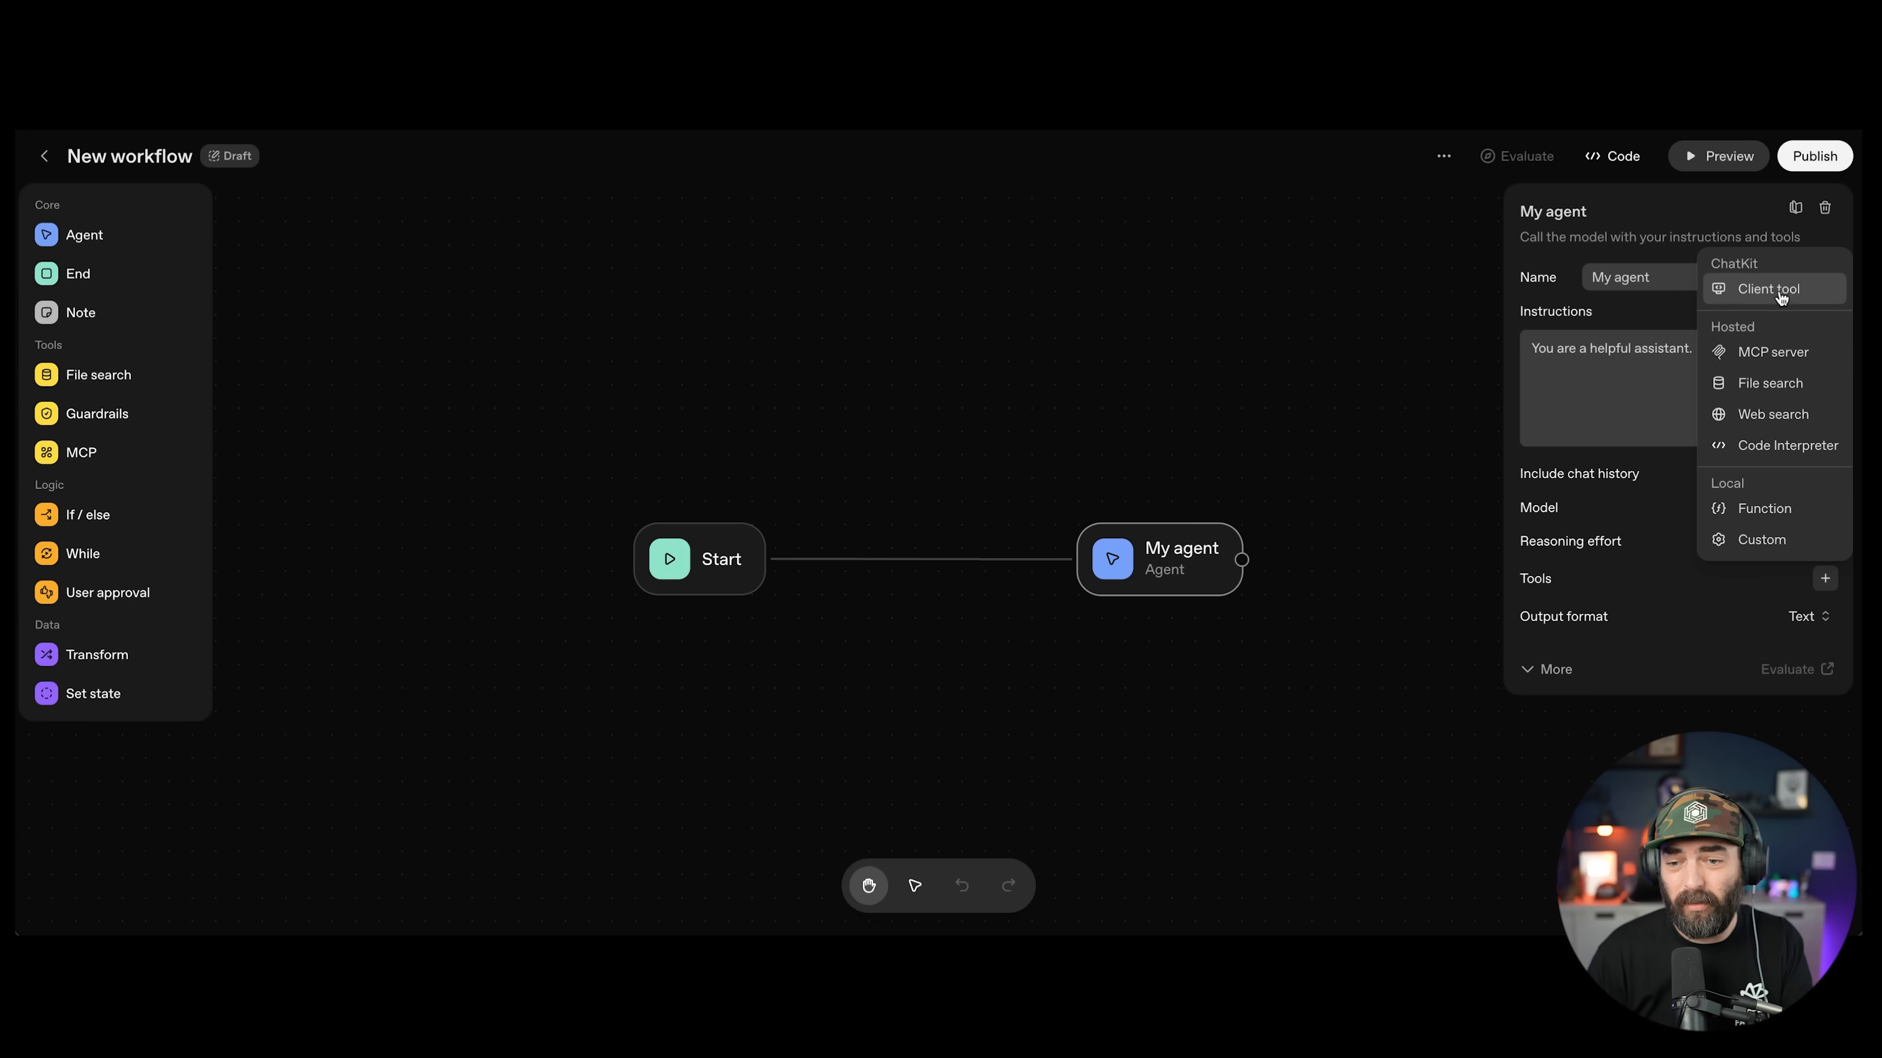
pyautogui.click(1547, 669)
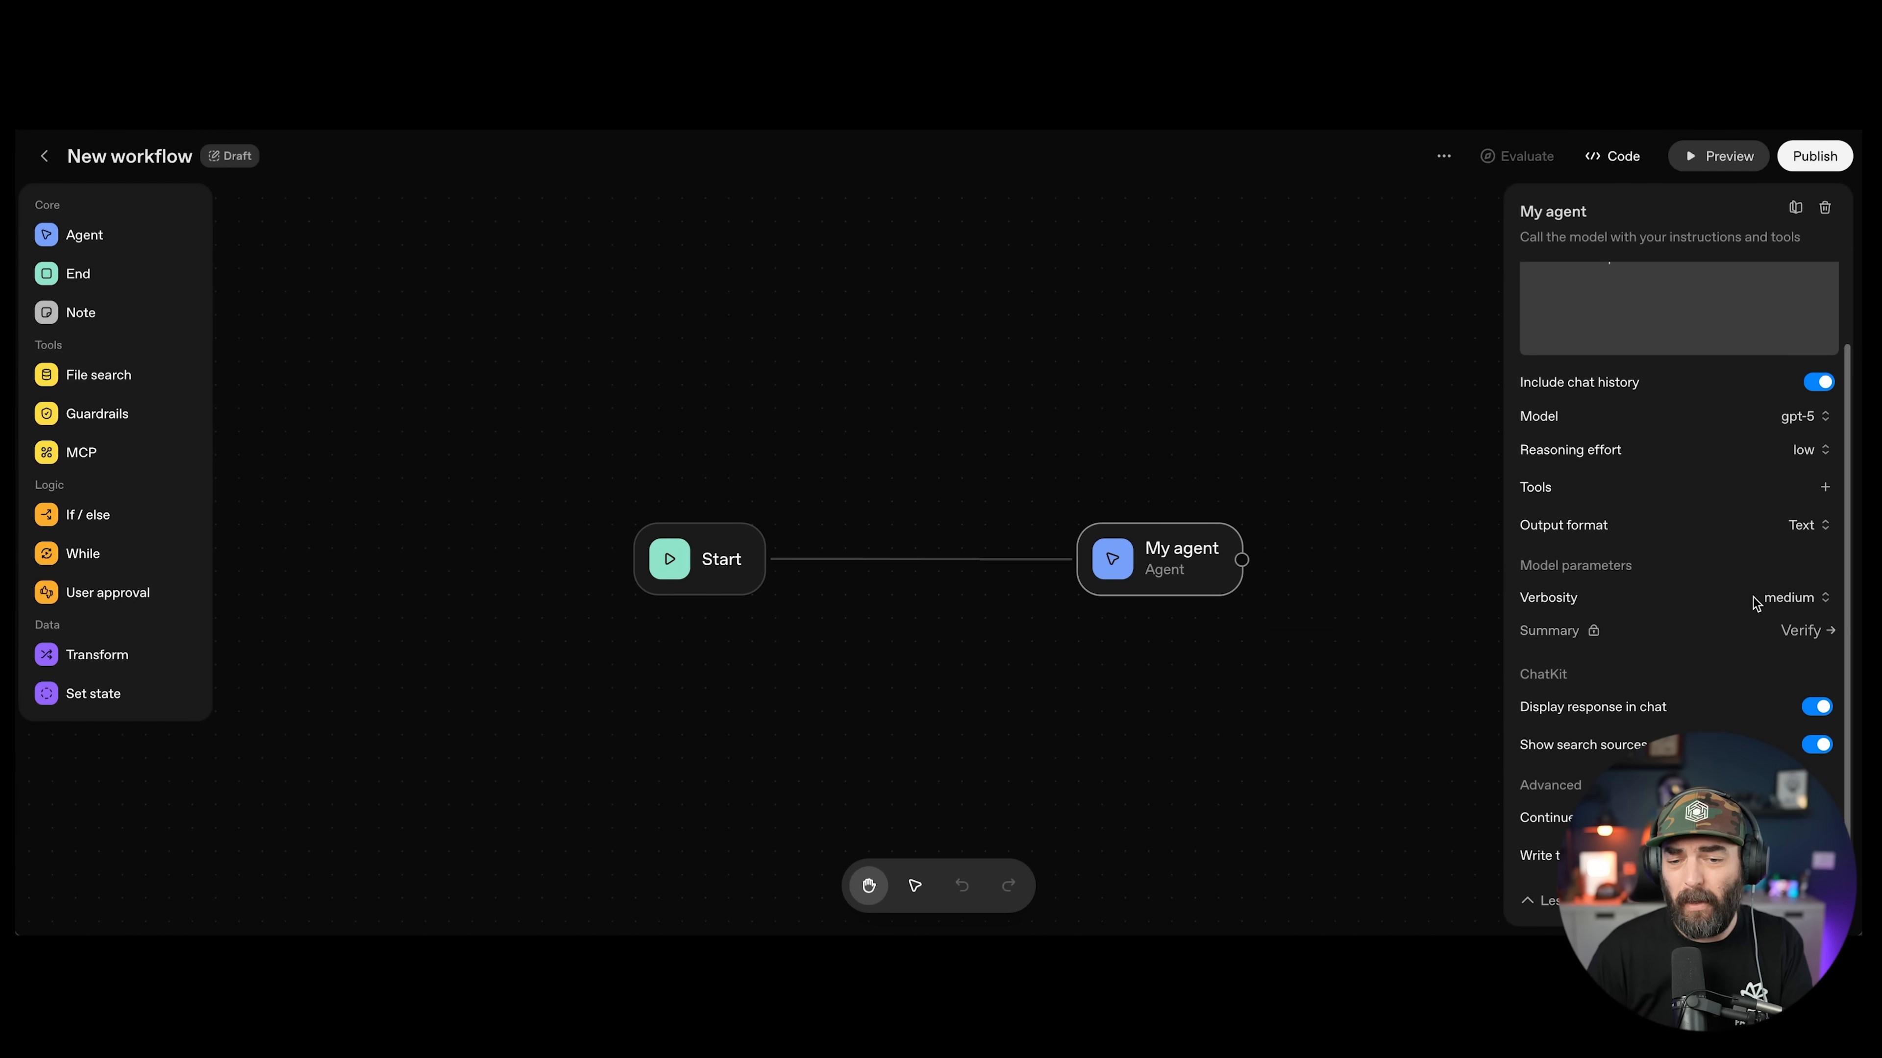
pyautogui.scroll(5, 1815, 605)
pyautogui.click(1719, 156)
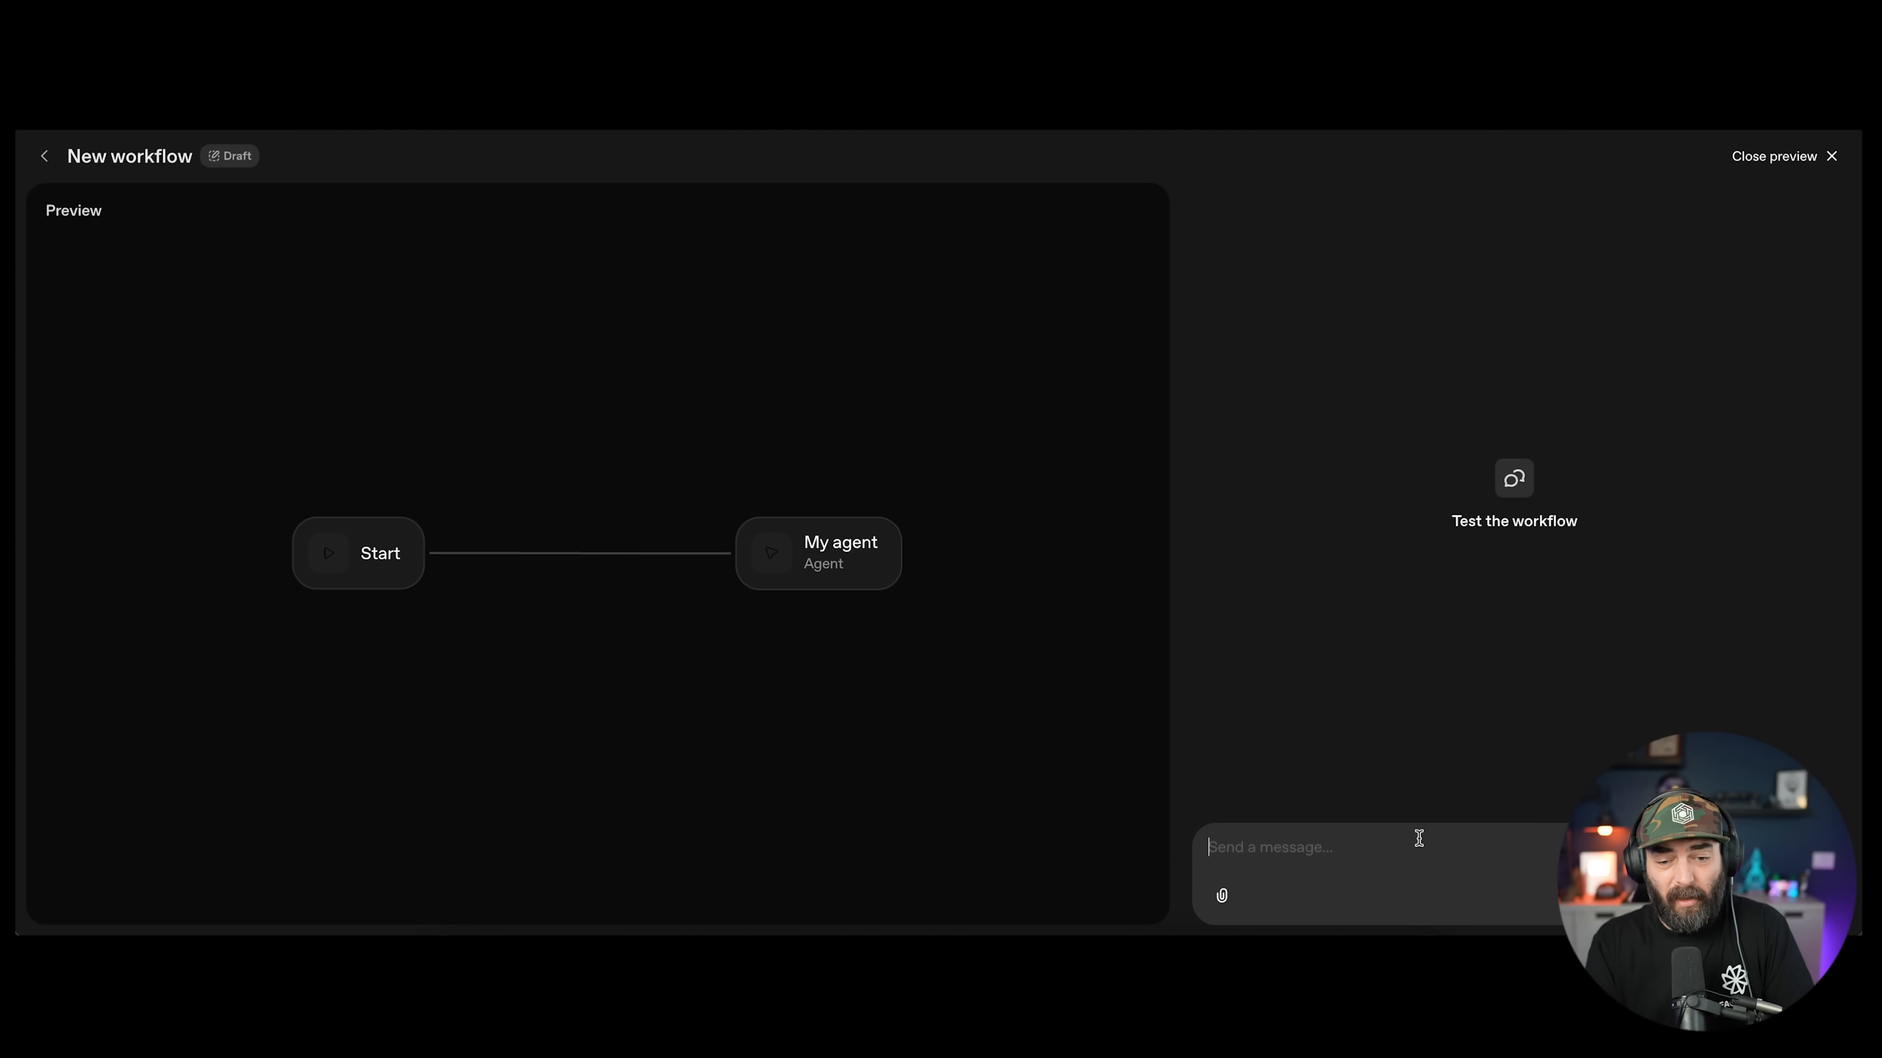
# Step: Send 'How are you today?' as a test message in the preview chat
pyautogui.write('How are you today?')
pyautogui.press('Return')
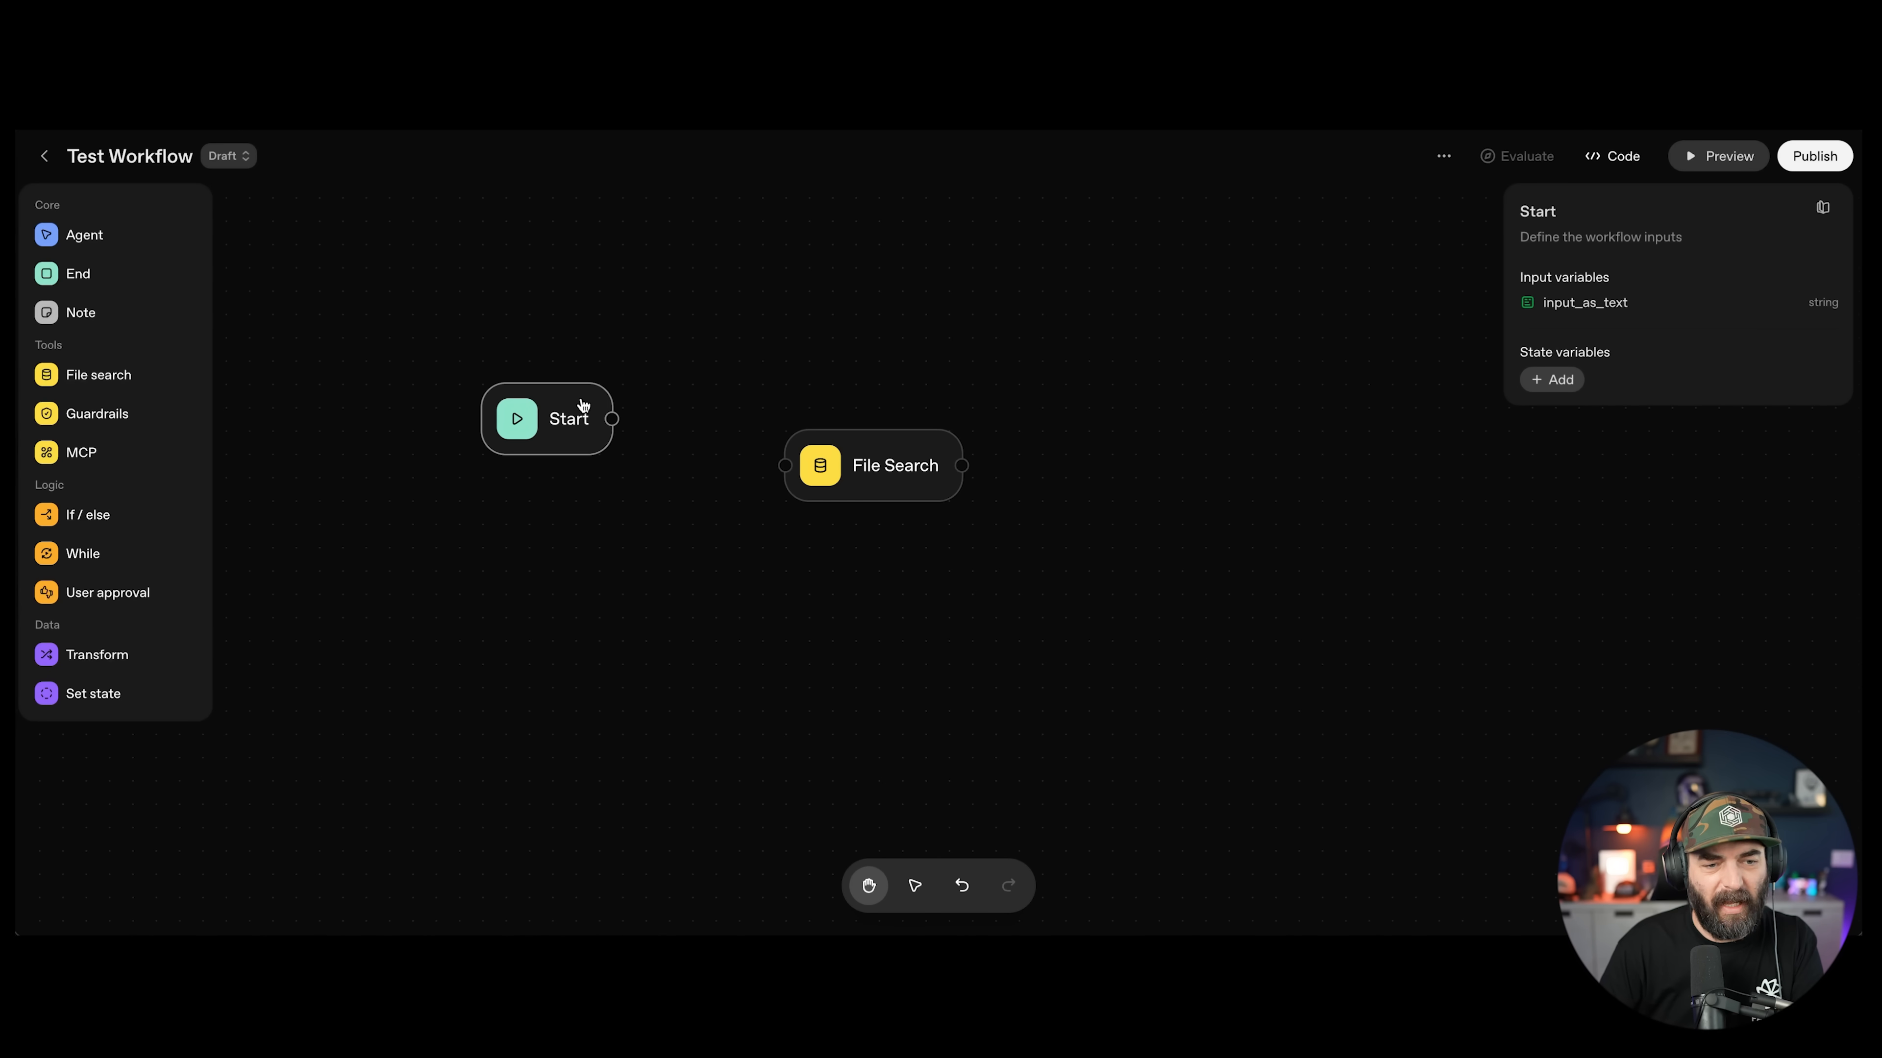
# Step: Wire Start to File Search, reposition it, and drop a Guardrails node beside Start
pyautogui.moveTo(615, 421); pyautogui.dragTo(908, 406)
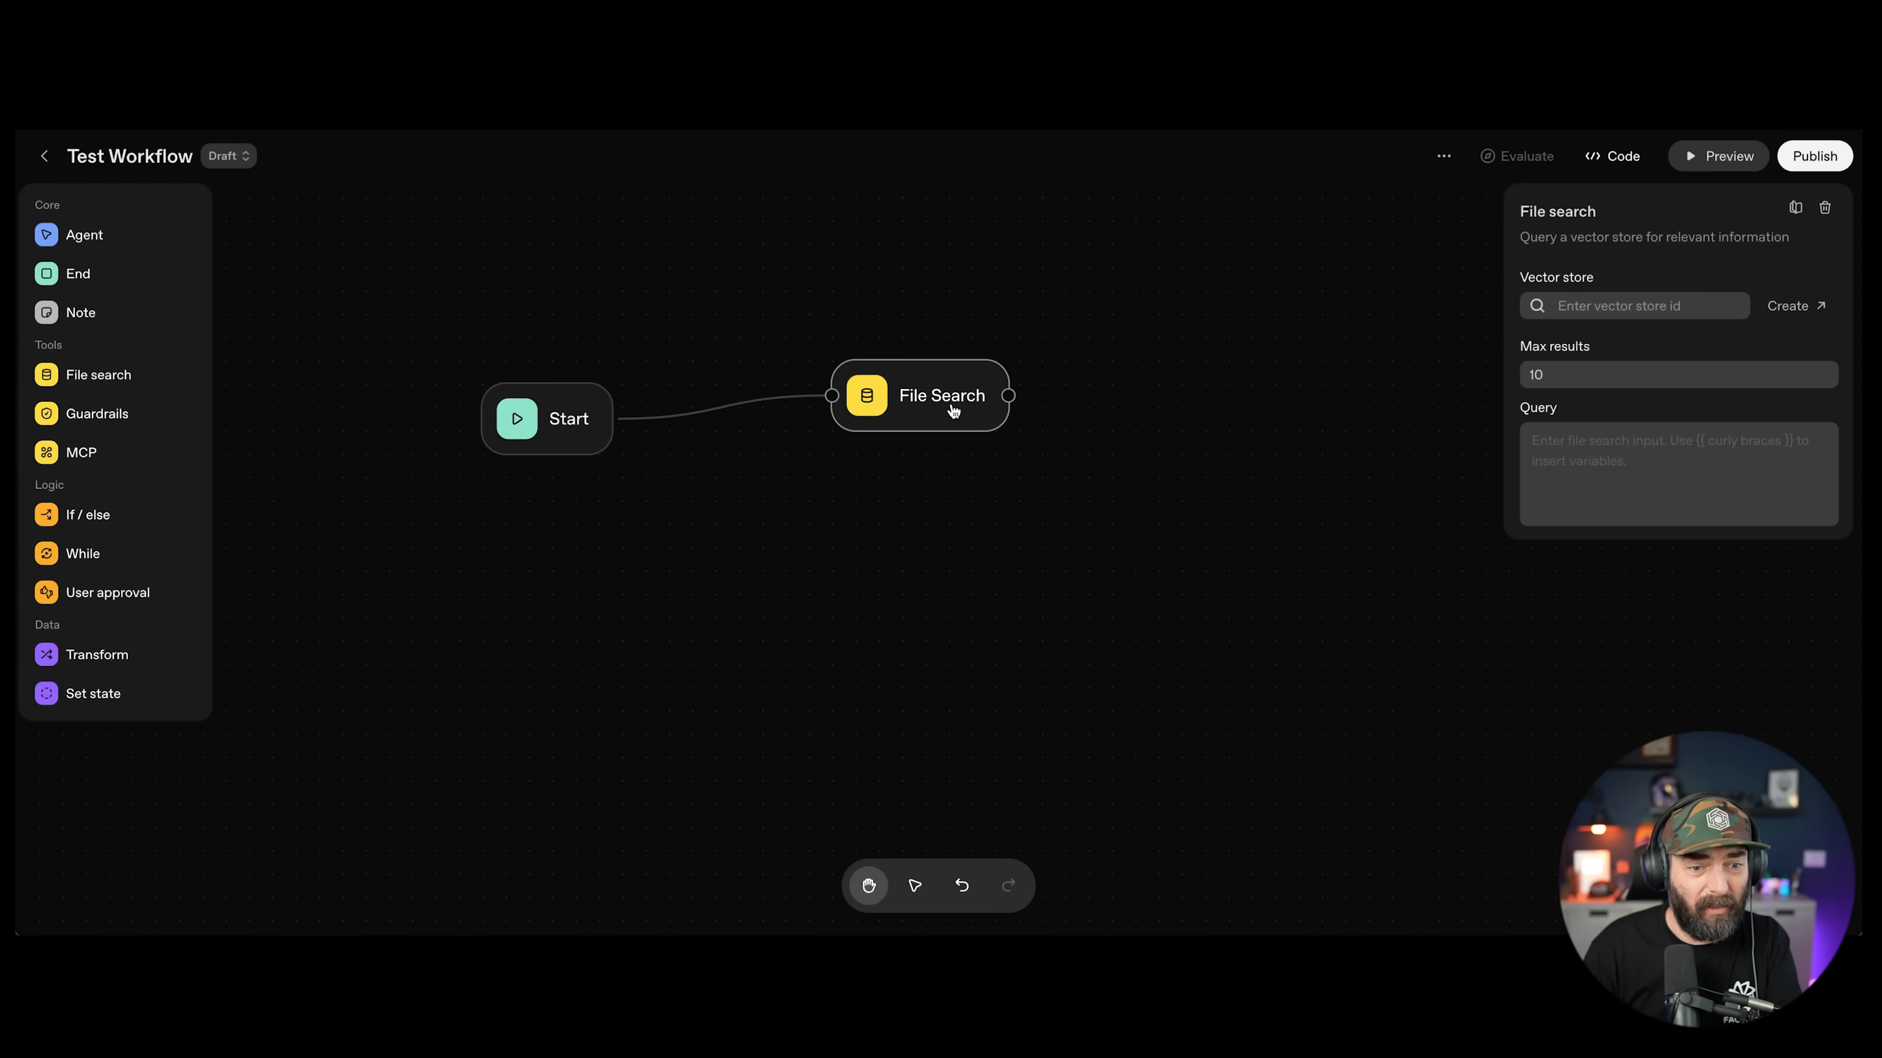
pyautogui.moveTo(953, 412)
pyautogui.mouseDown()
pyautogui.moveTo(941, 370)
pyautogui.moveTo(952, 390)
pyautogui.mouseUp()
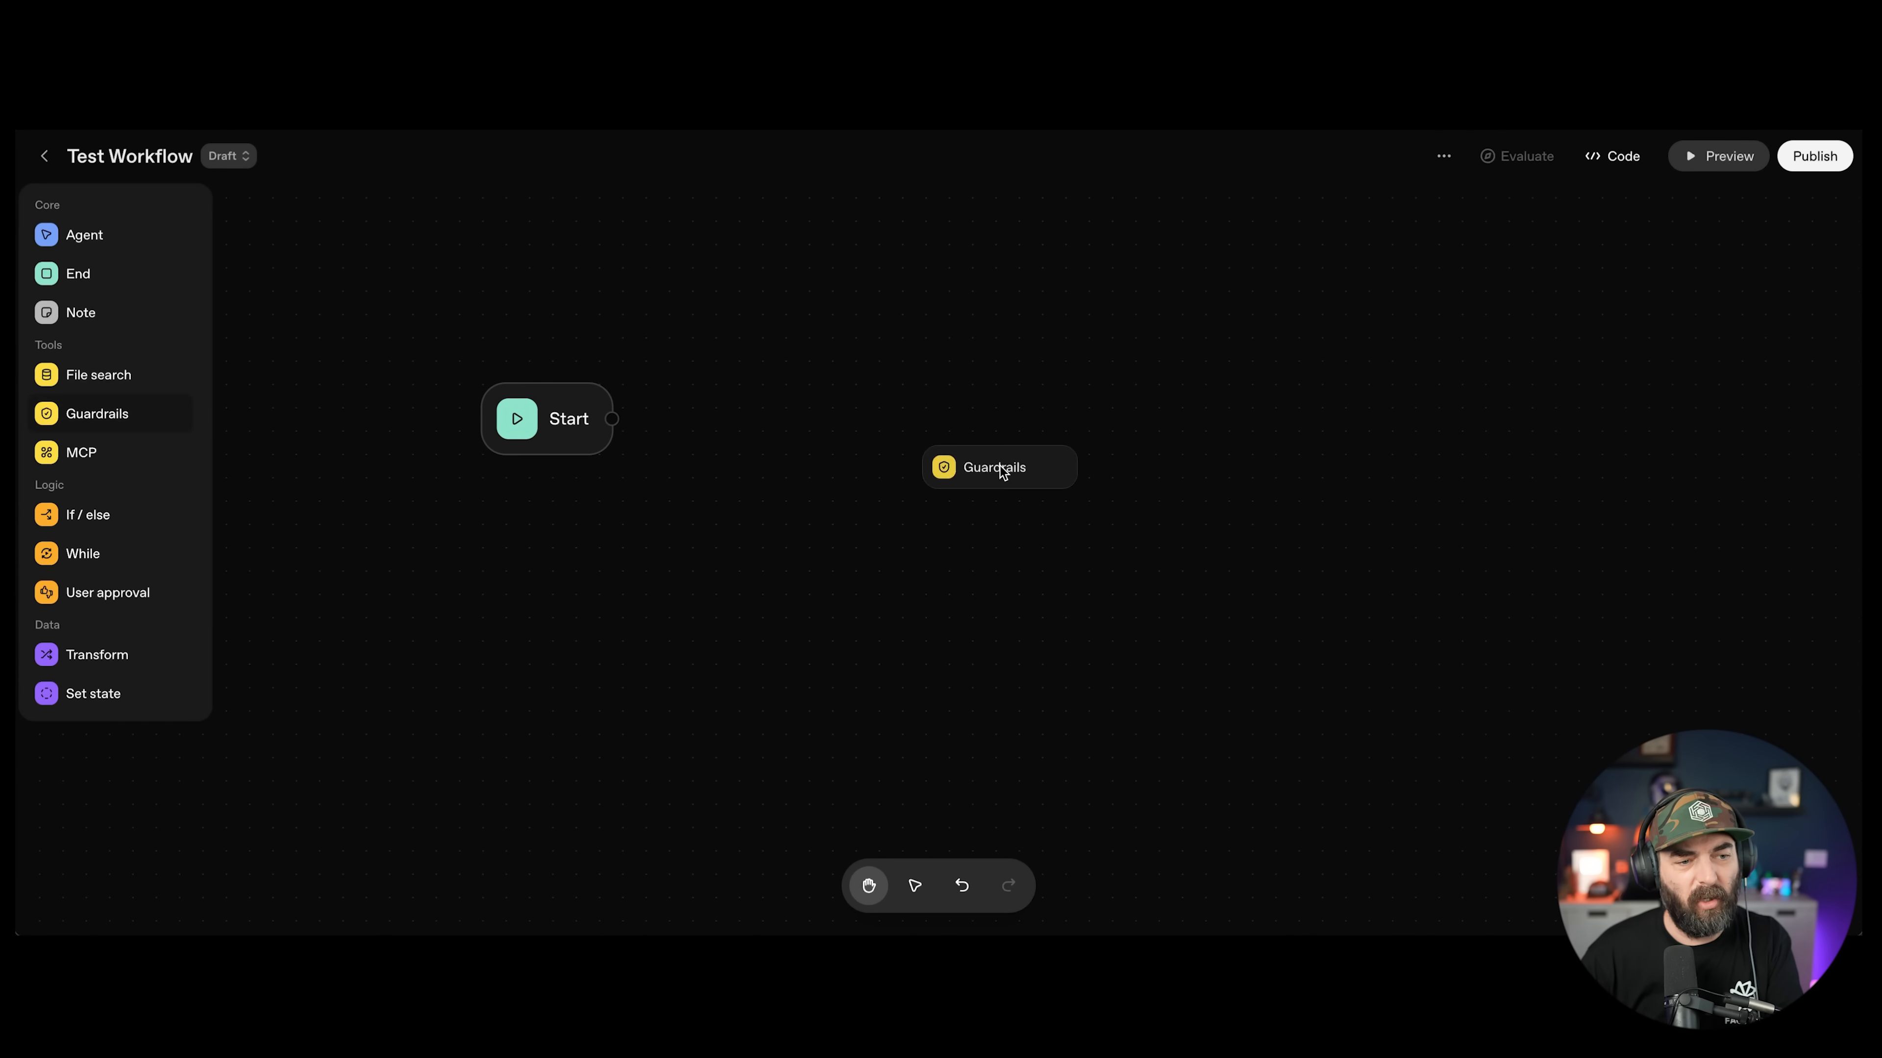
pyautogui.moveTo(1004, 466); pyautogui.dragTo(806, 410)
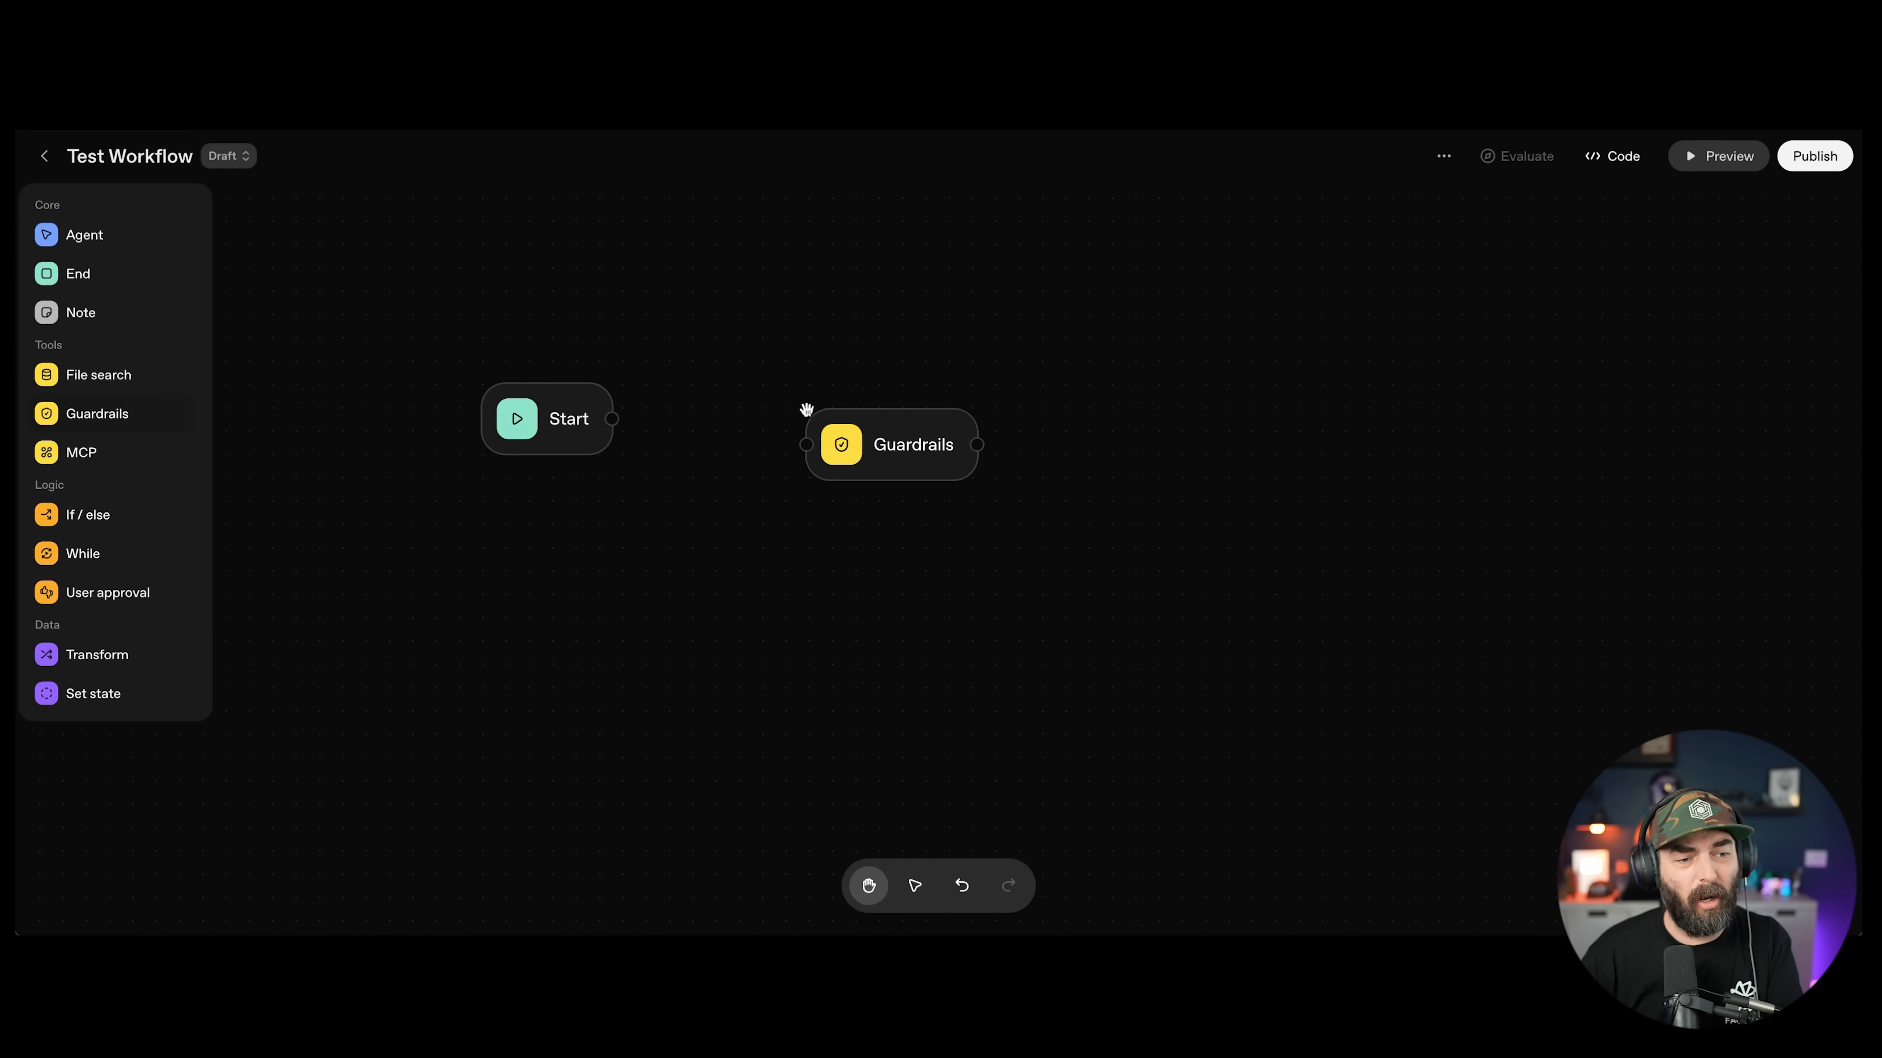
# Step: Connect Start to Guardrails, enable PII checking, and close the PII entity settings unsaved
pyautogui.moveTo(612, 420); pyautogui.dragTo(929, 398)
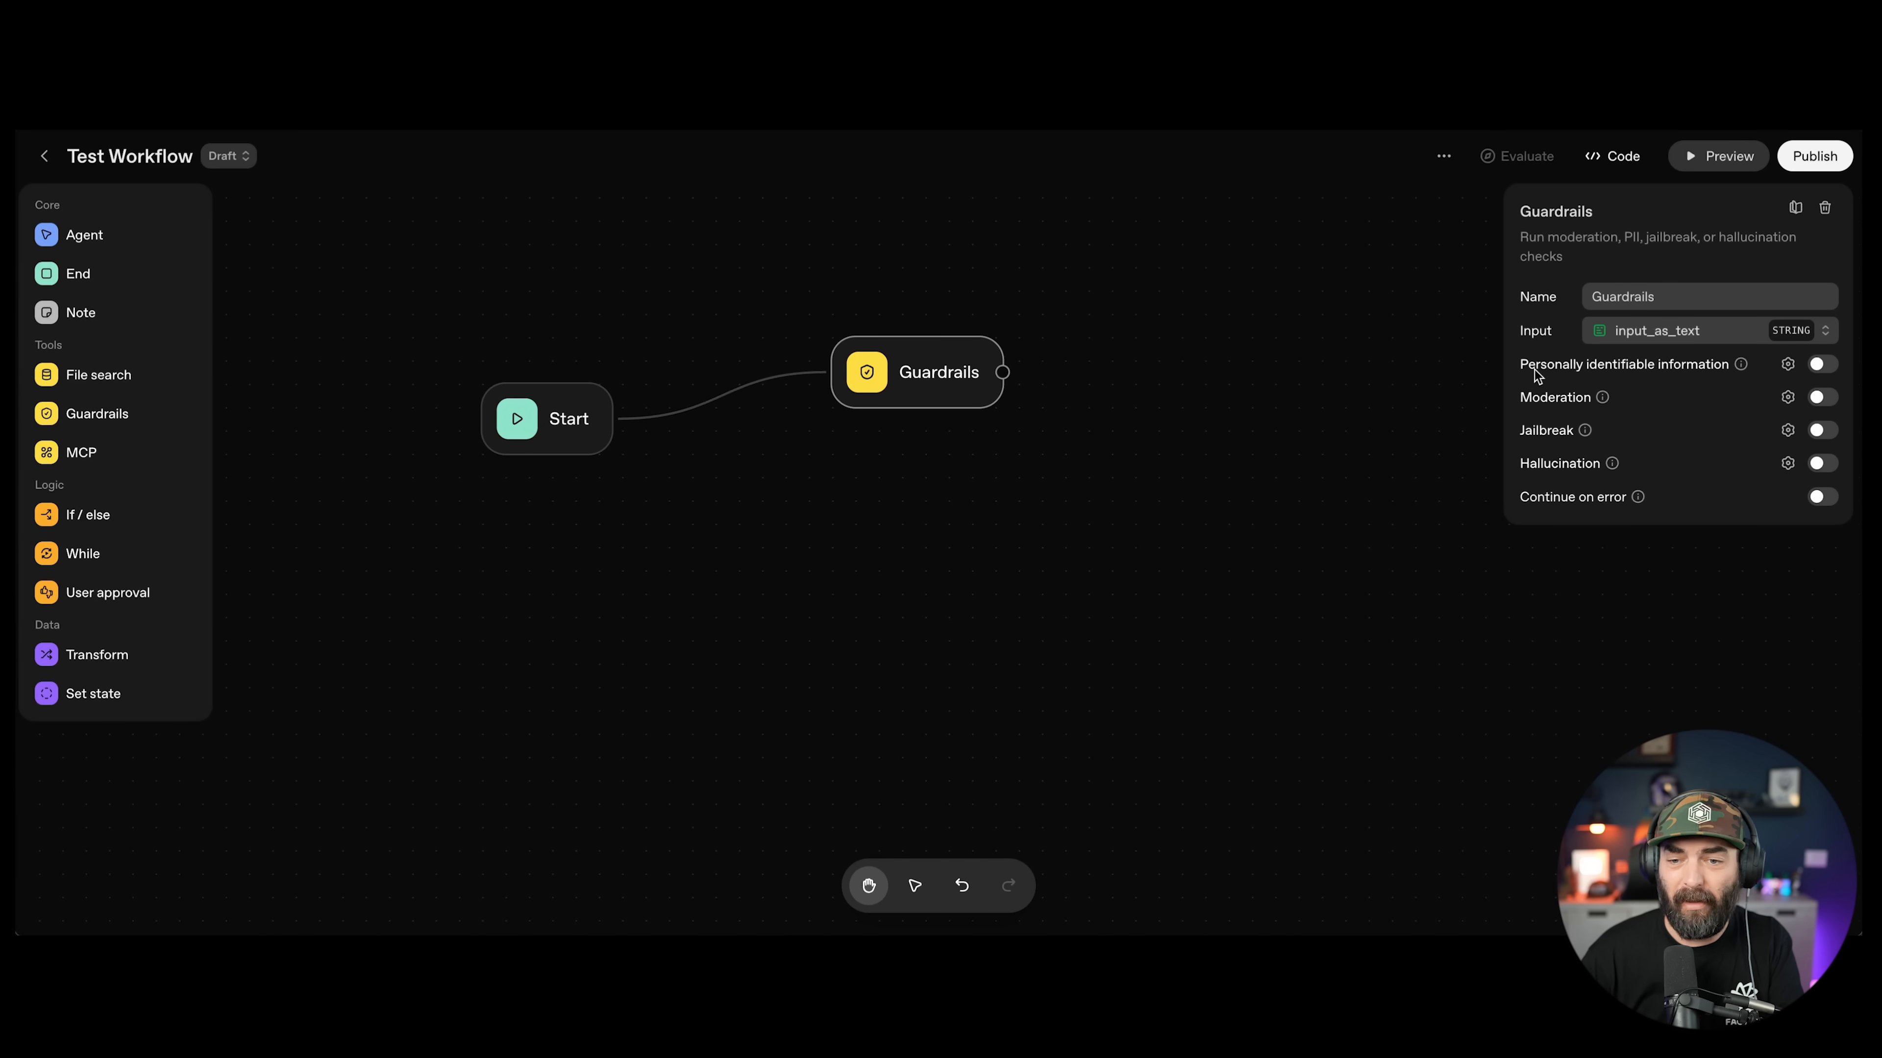
pyautogui.click(1827, 369)
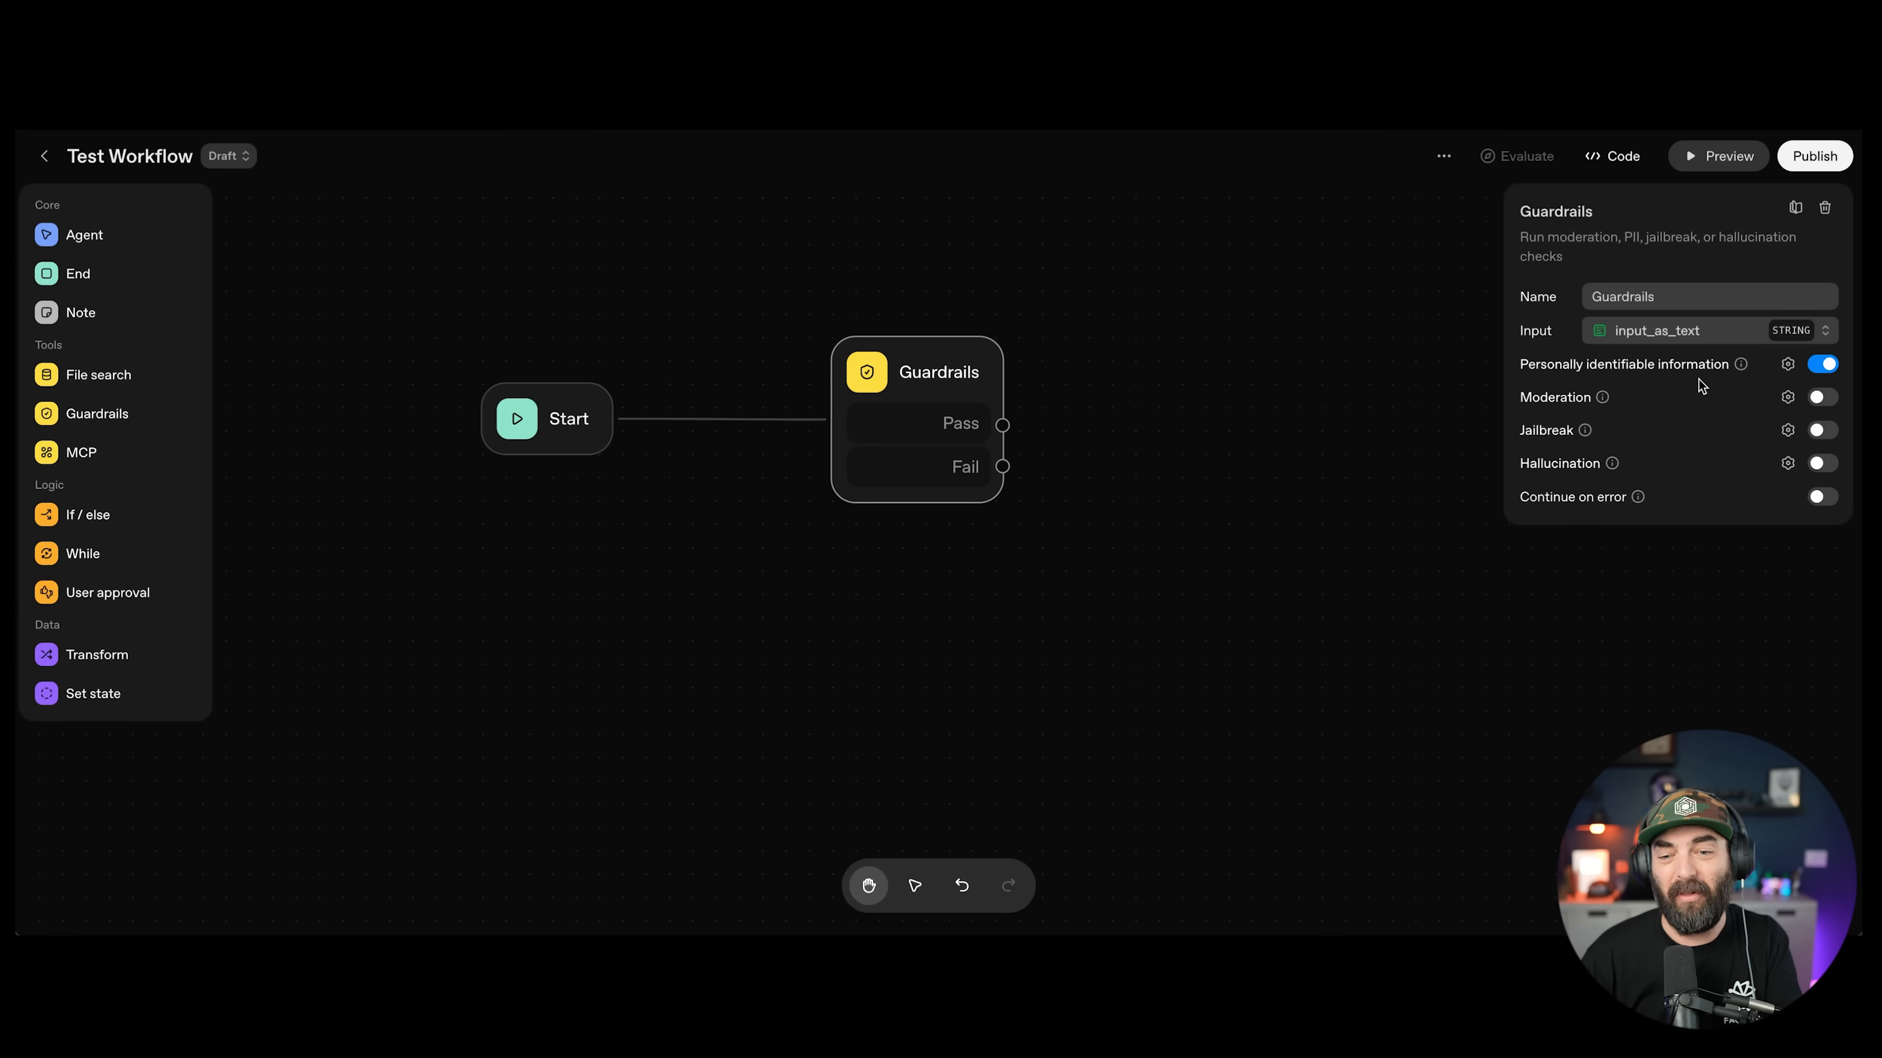
pyautogui.click(1787, 365)
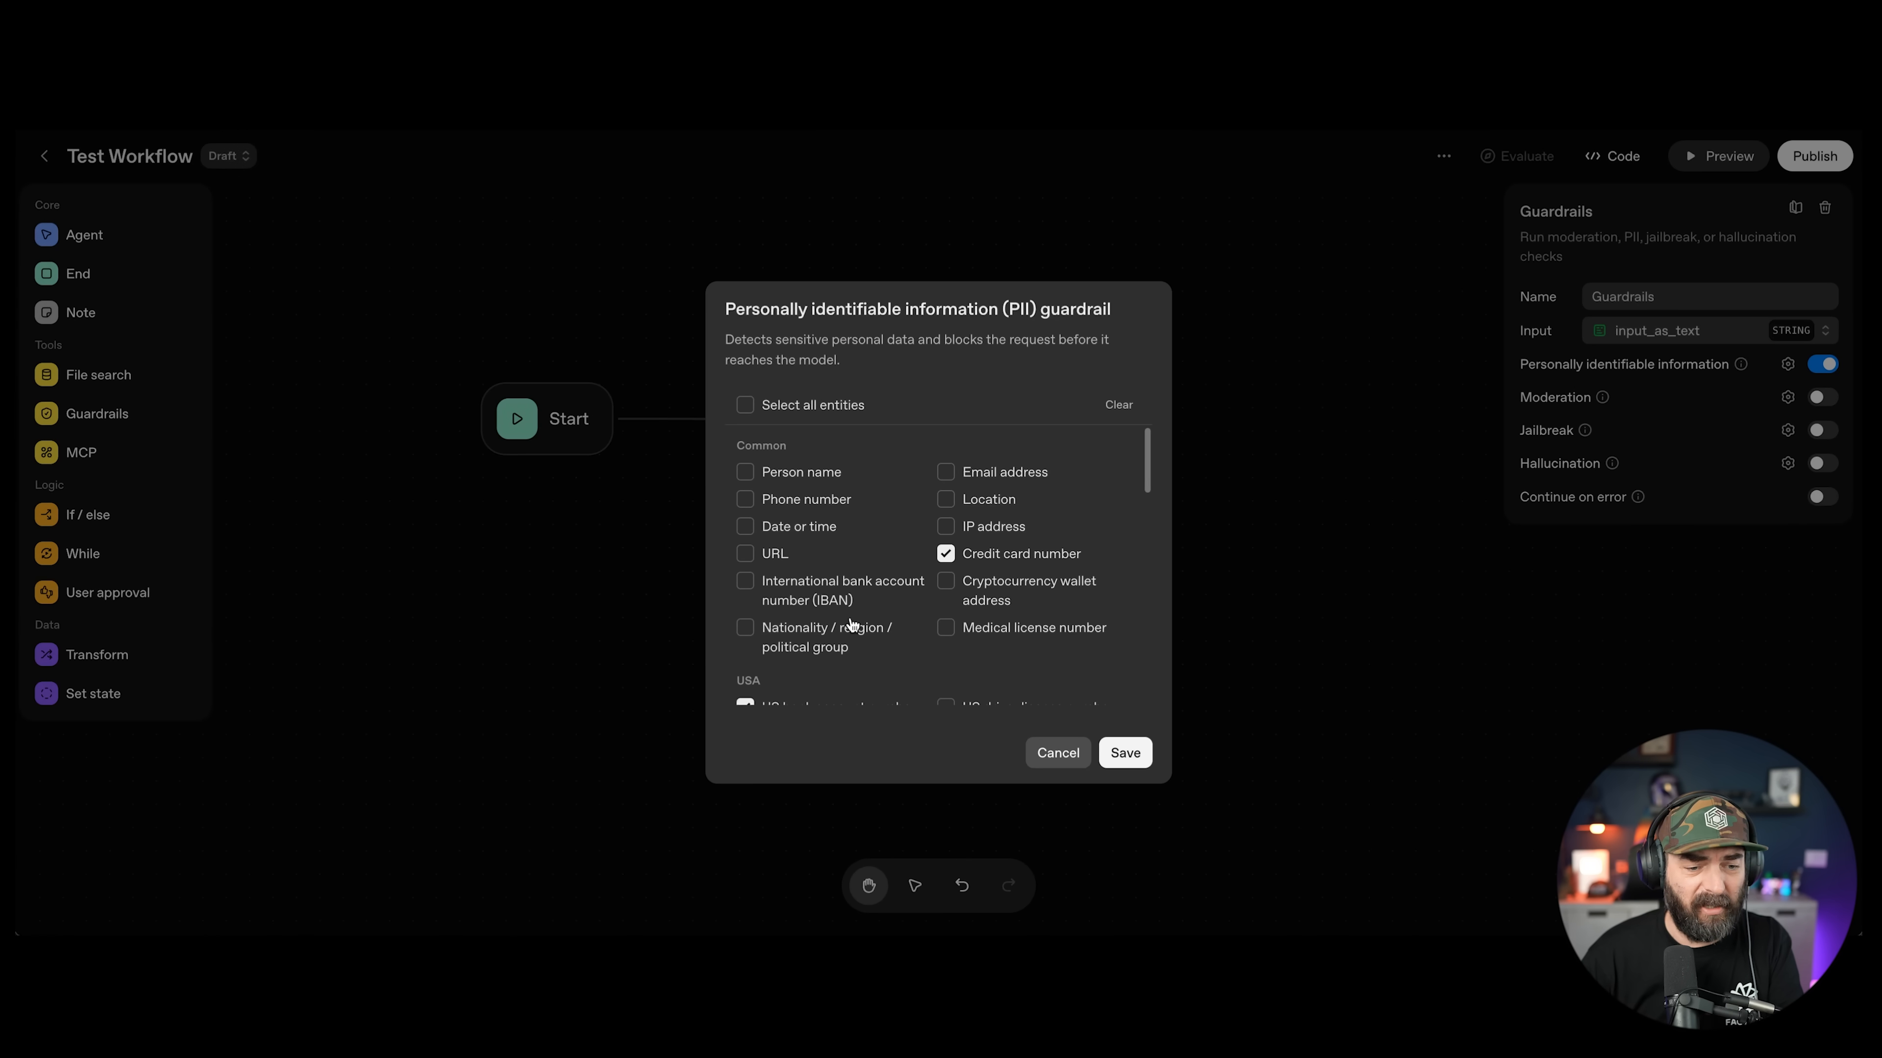
pyautogui.scroll(-5, 889, 631)
pyautogui.click(1058, 757)
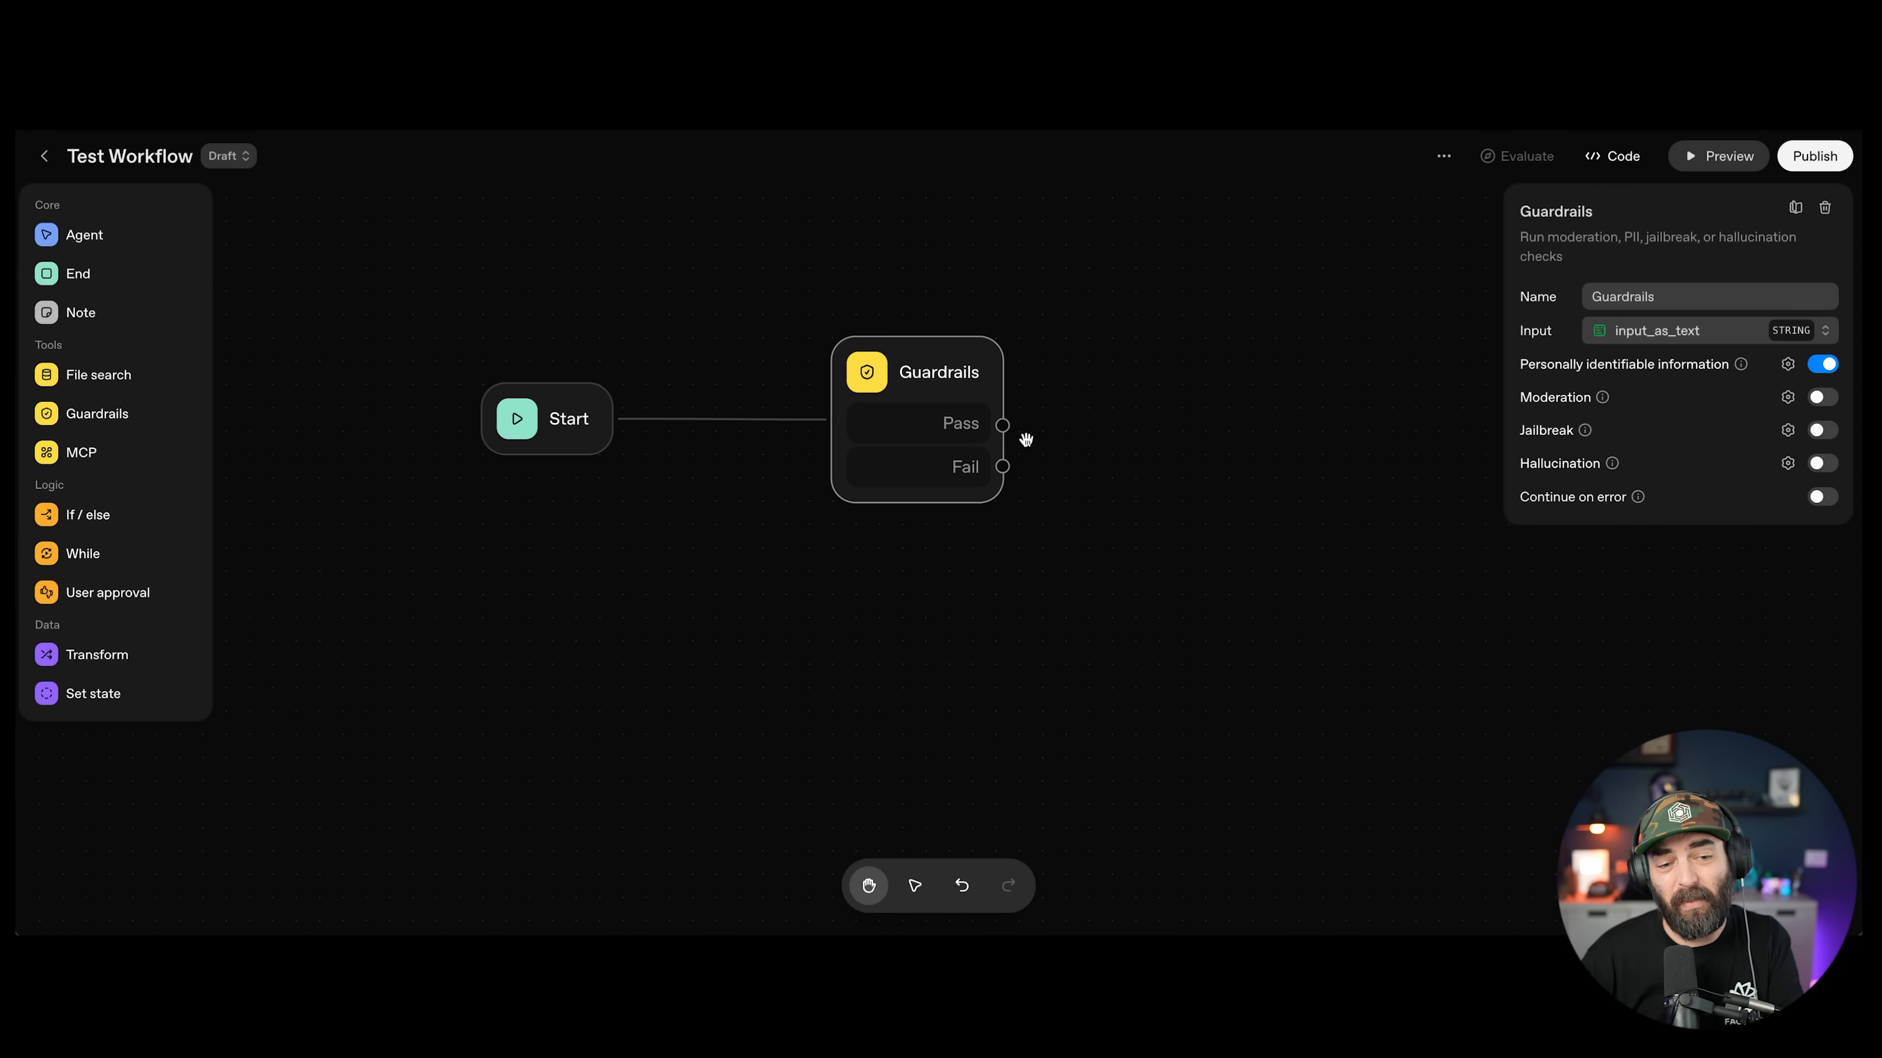
# Step: Open and cancel the hallucination check setup, then place an MCP node beside Start
pyautogui.click(1824, 465)
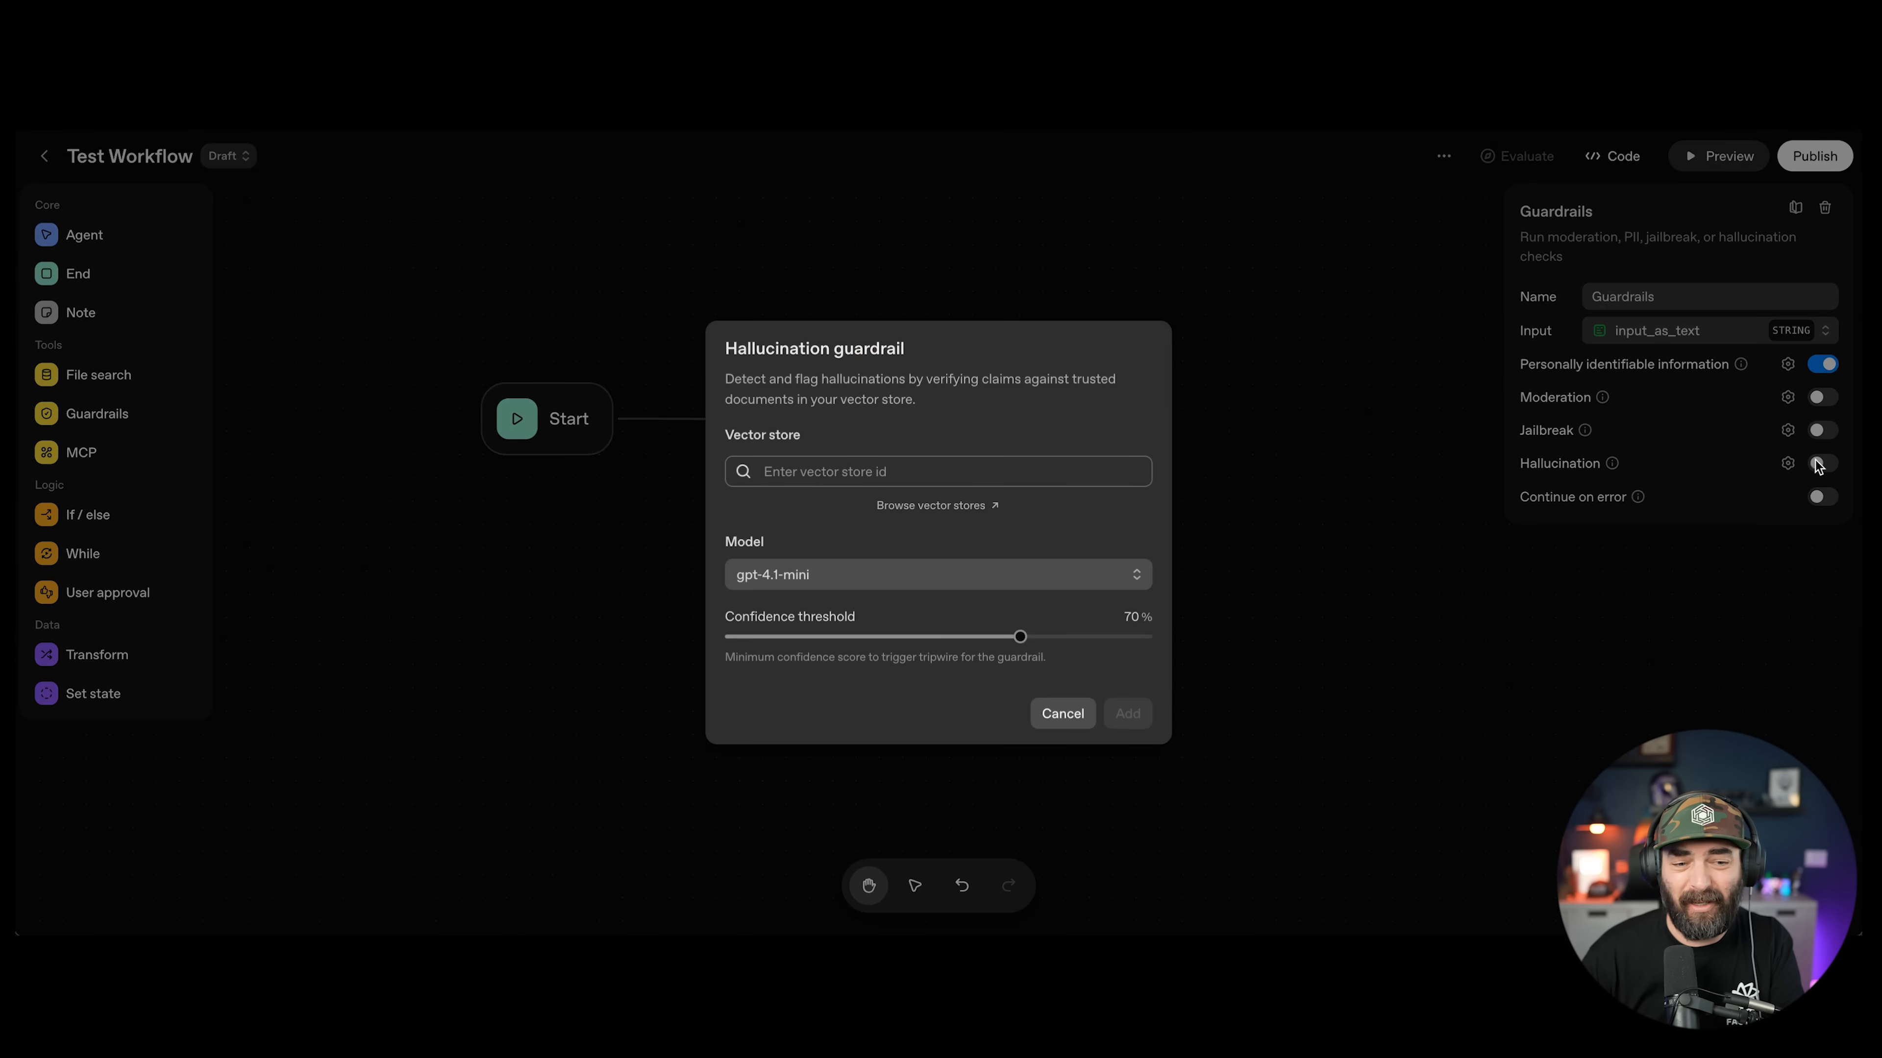
pyautogui.click(1074, 716)
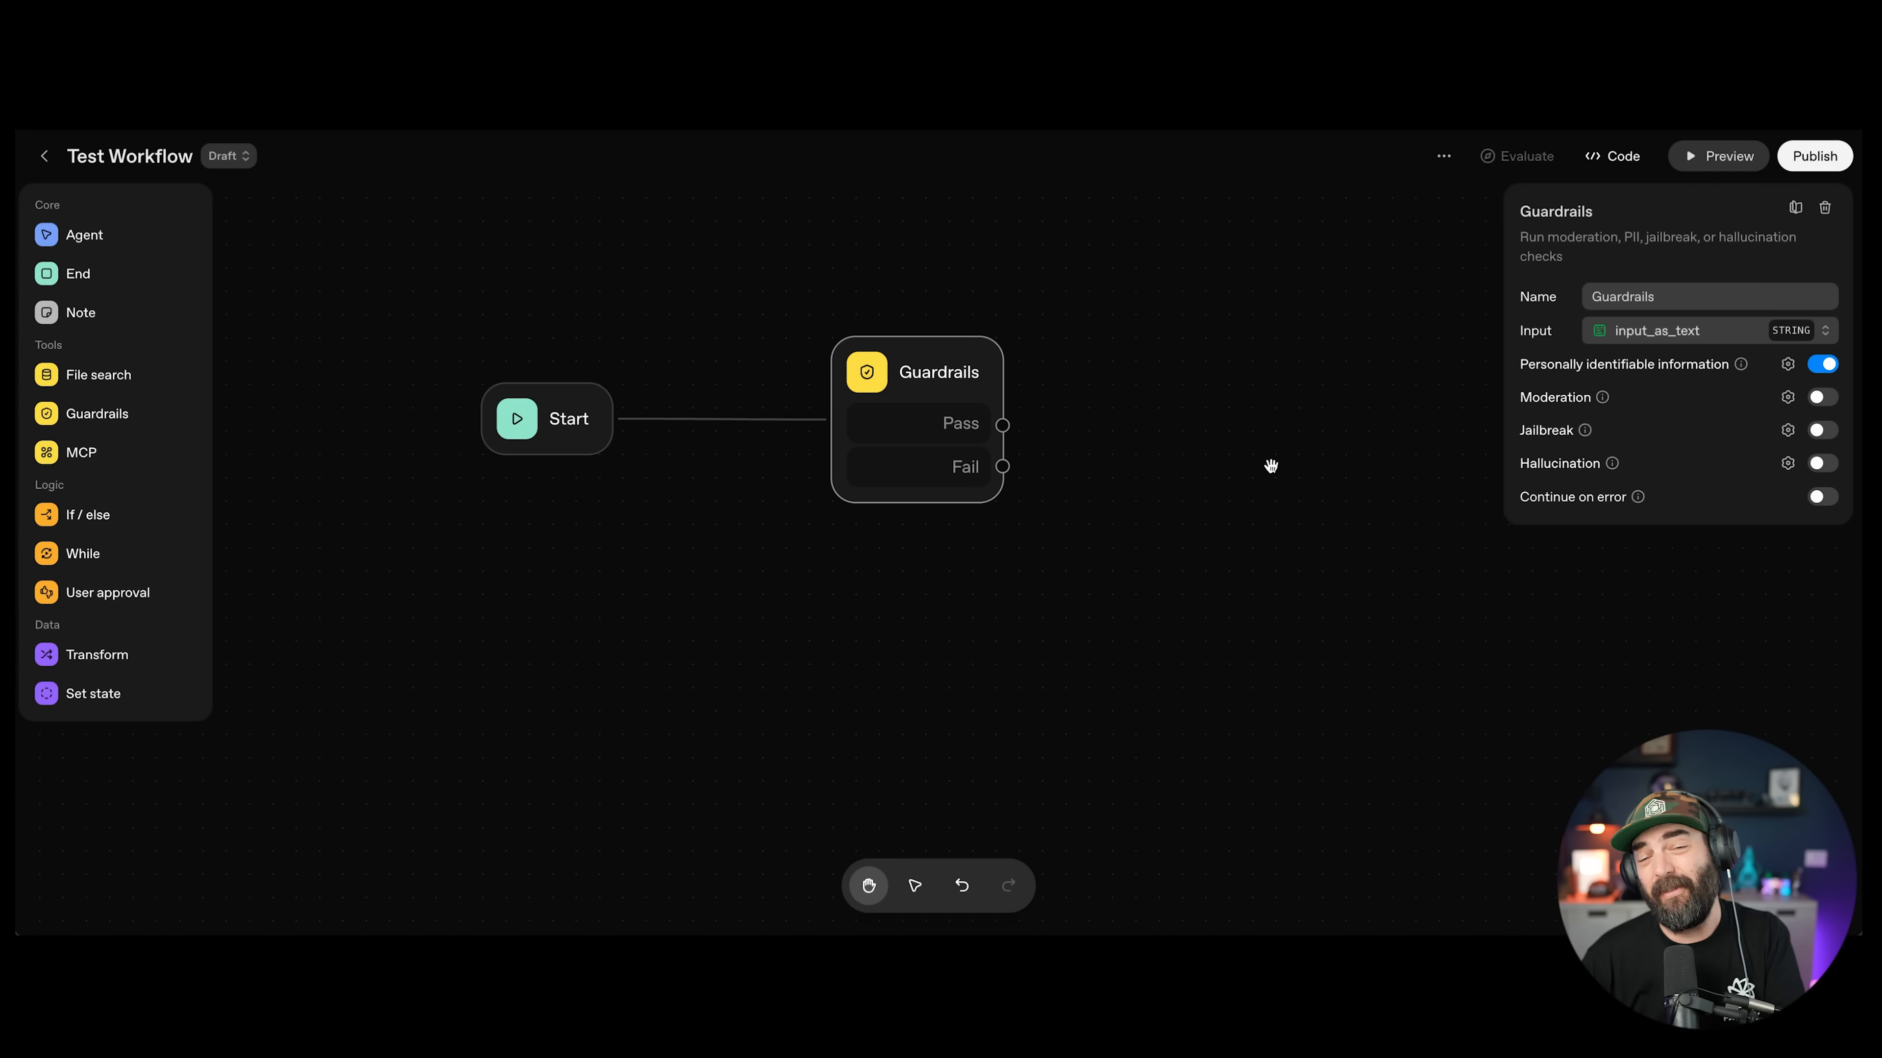
pyautogui.moveTo(82, 452); pyautogui.dragTo(920, 432)
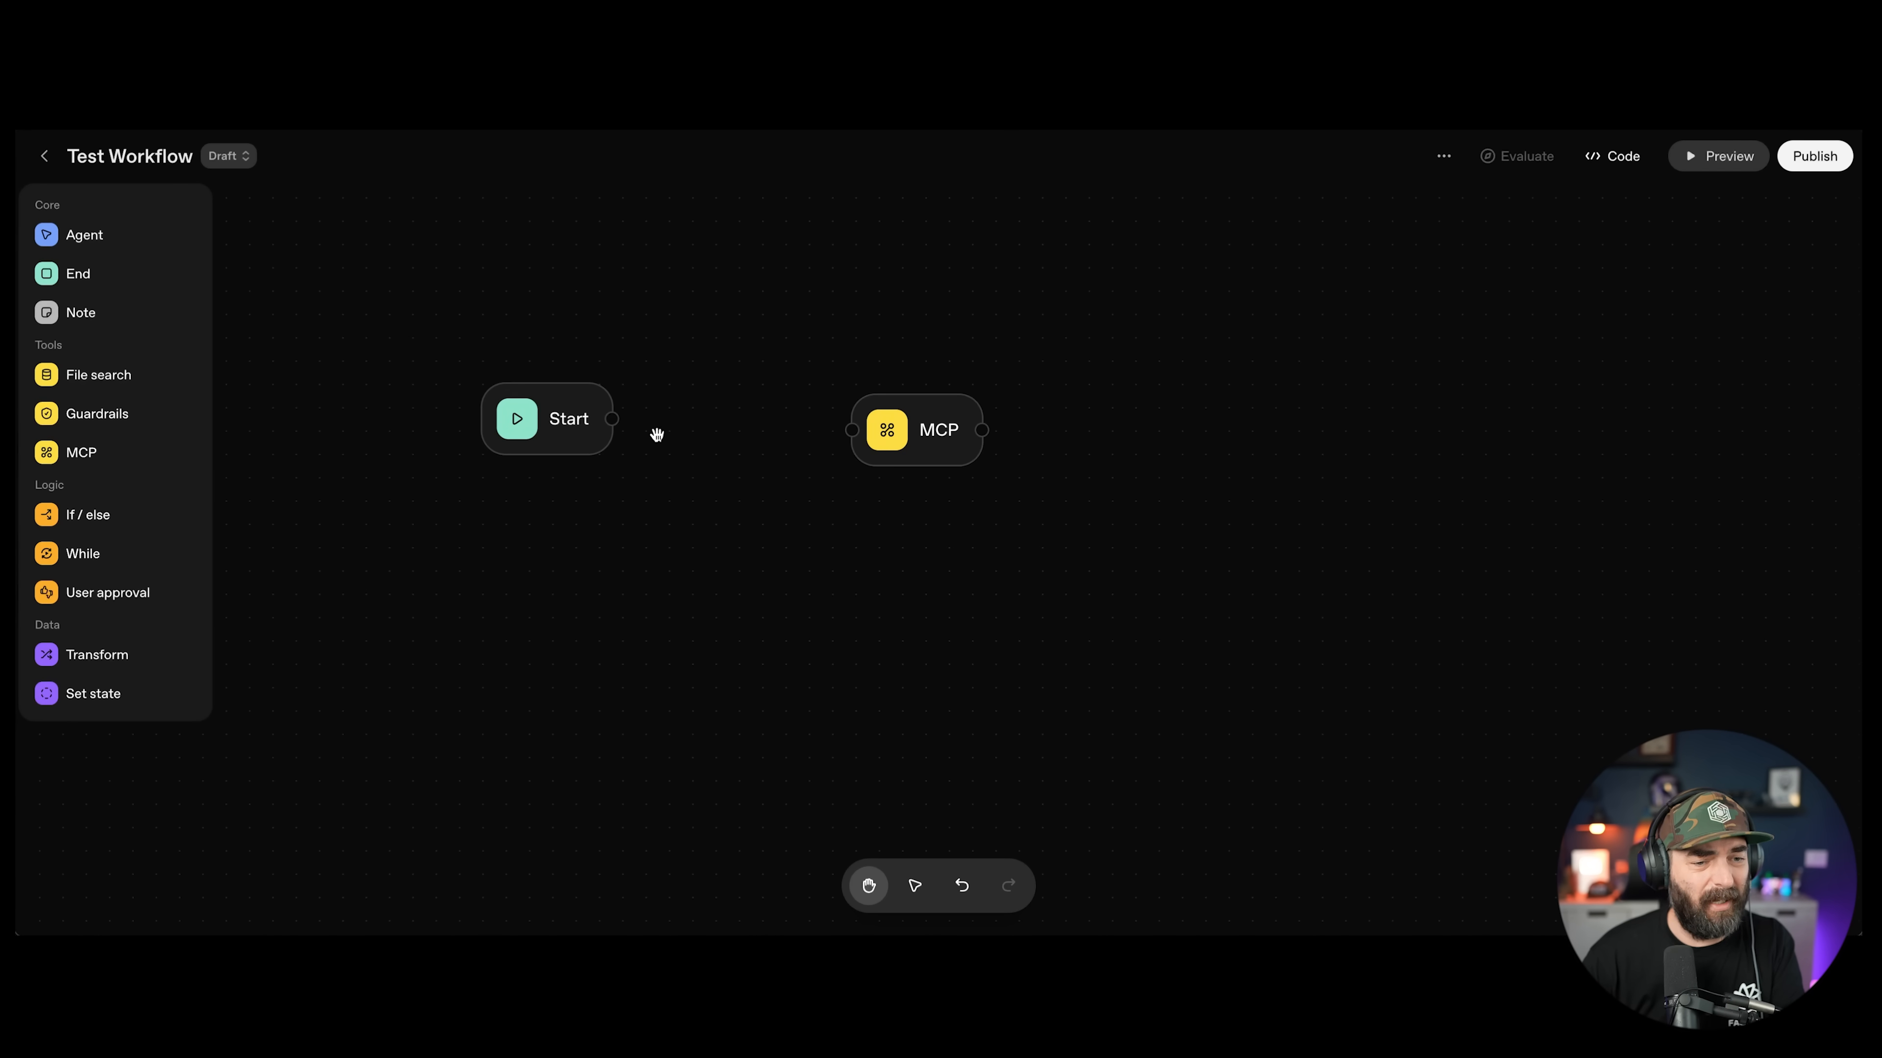
# Step: Connect Start to the MCP node and choose to add a custom MCP server
pyautogui.moveTo(612, 419); pyautogui.dragTo(912, 435)
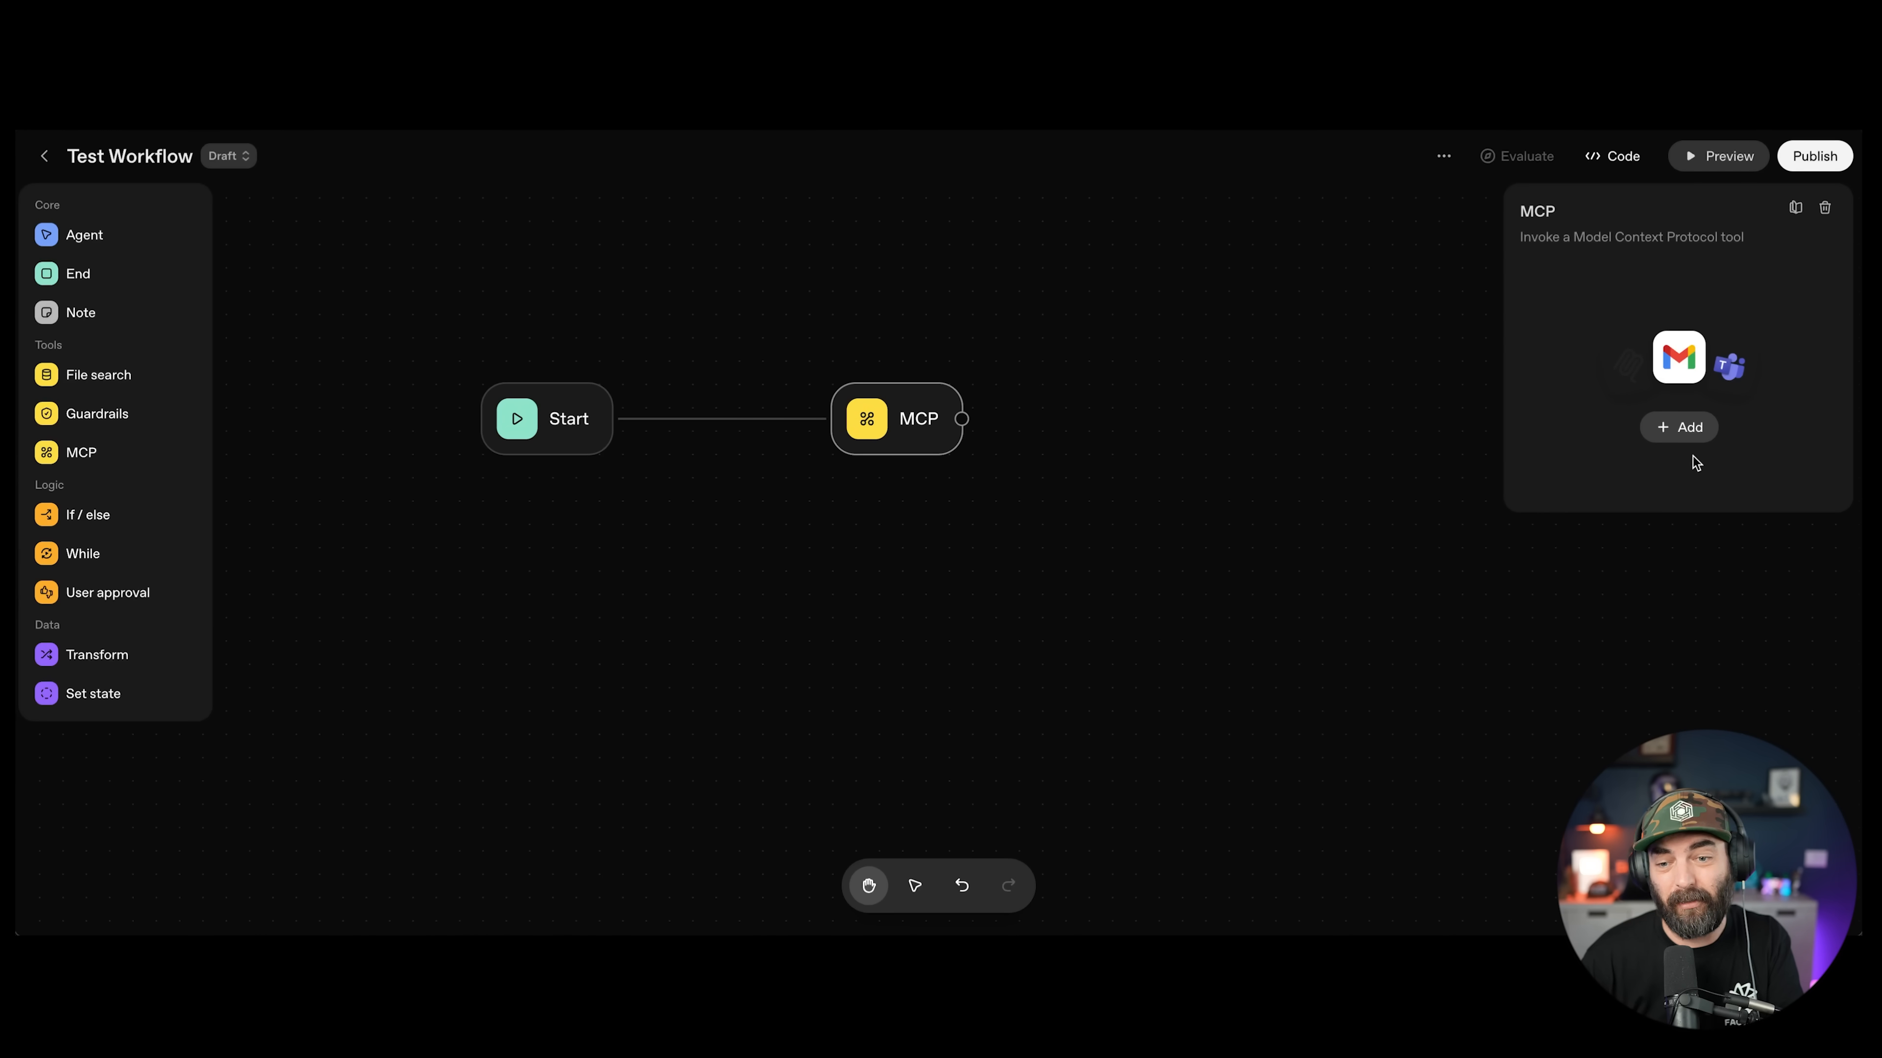
pyautogui.click(1687, 429)
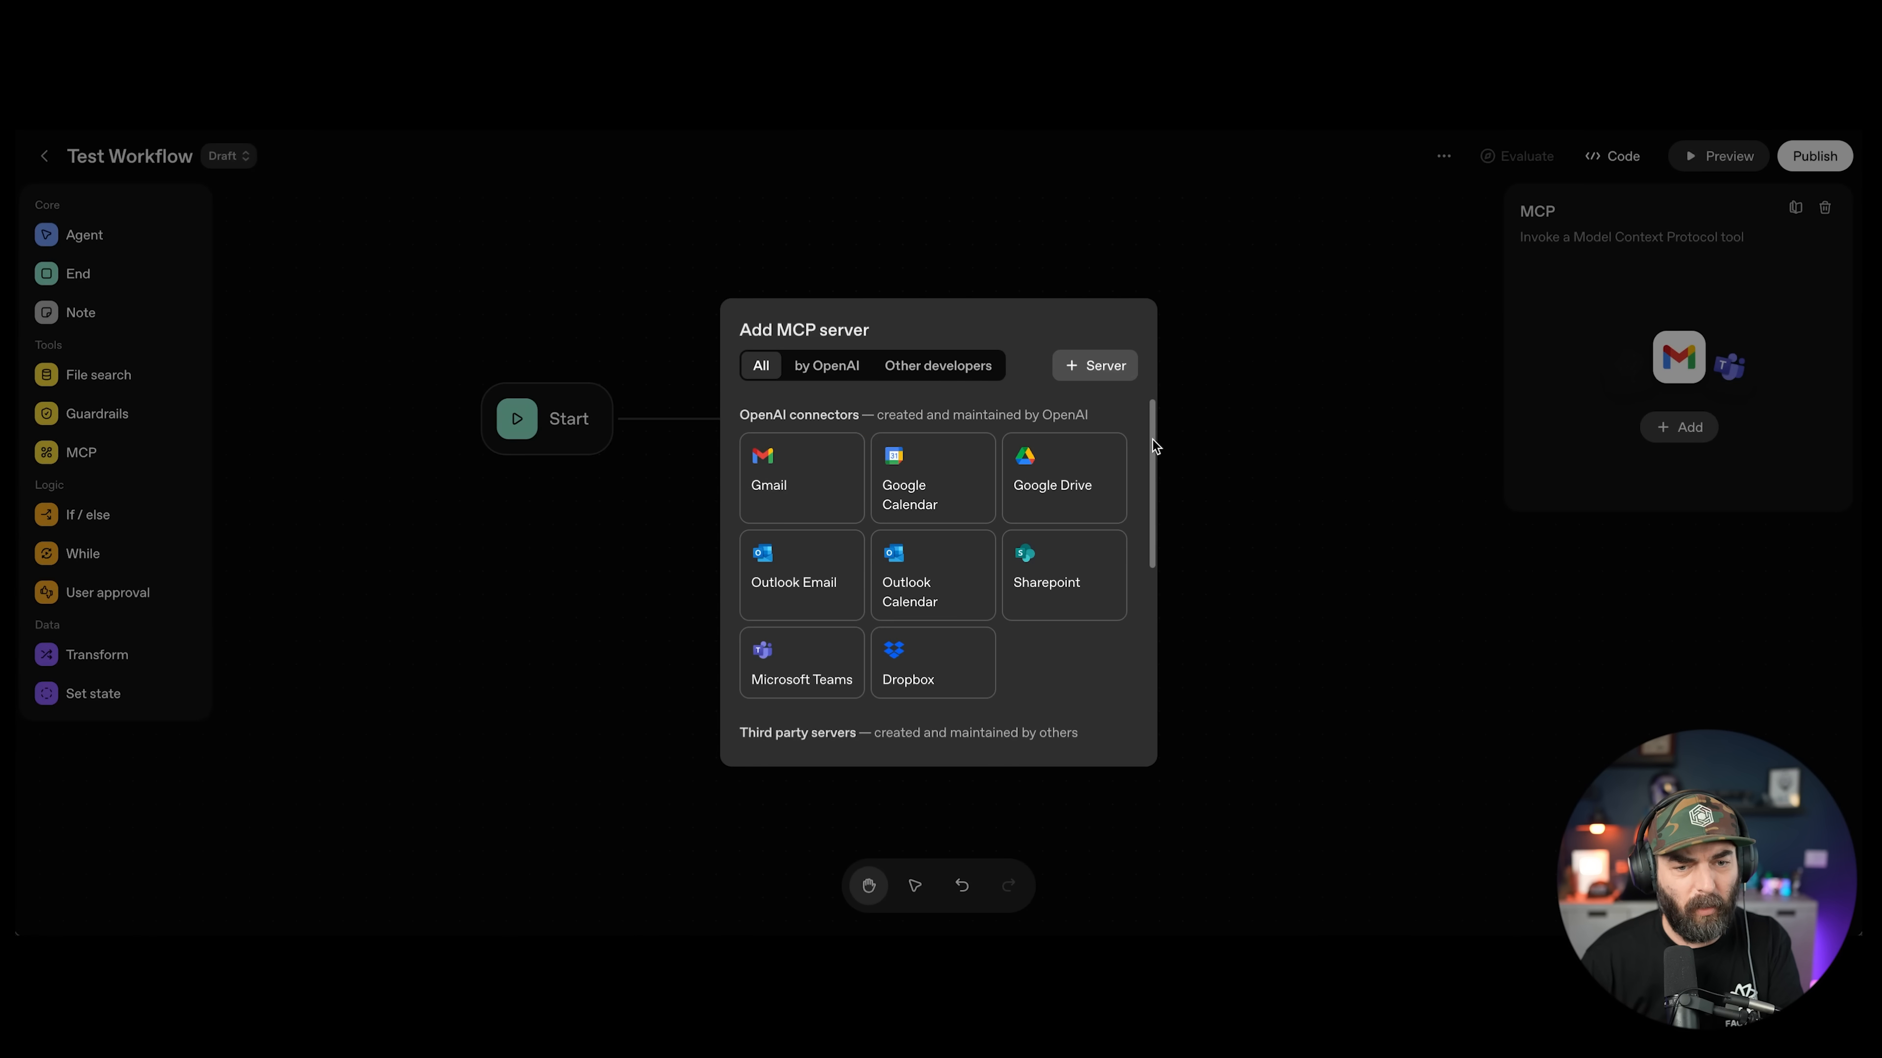
pyautogui.moveTo(1152, 447); pyautogui.dragTo(1150, 757)
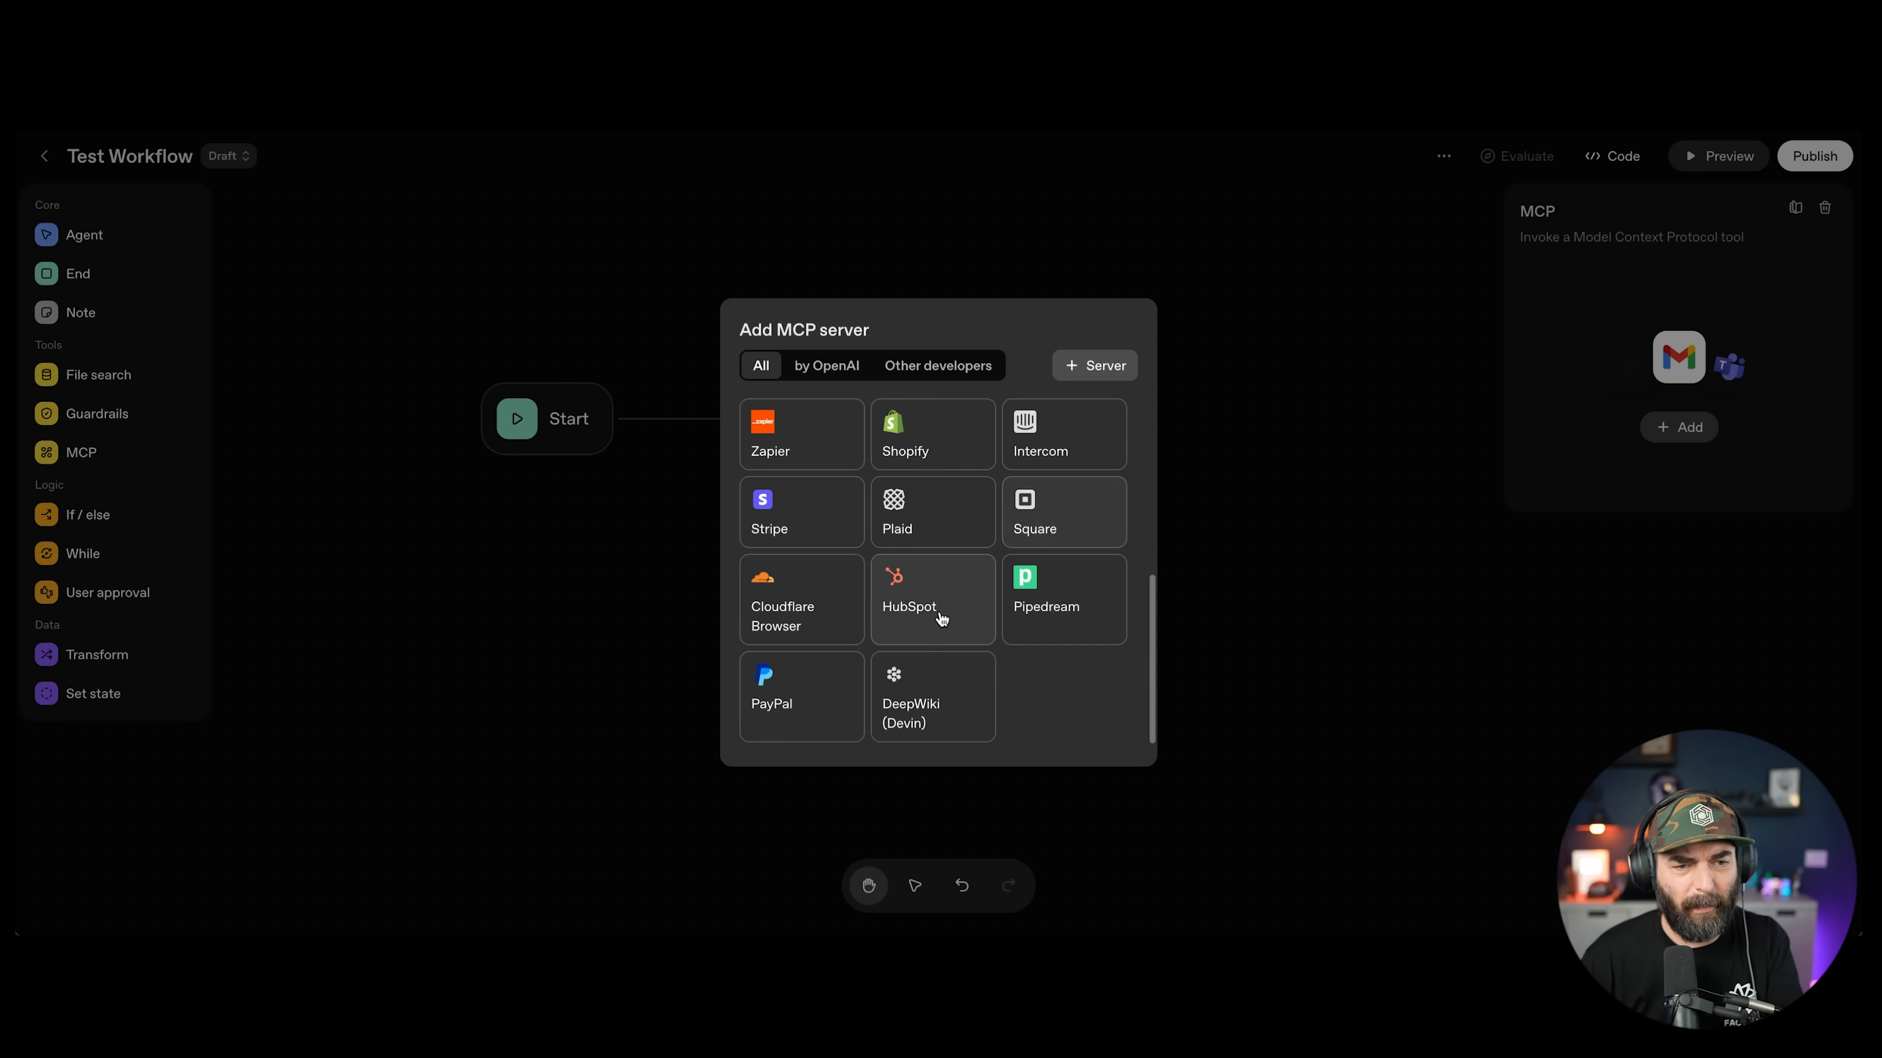
pyautogui.scroll(5, 941, 623)
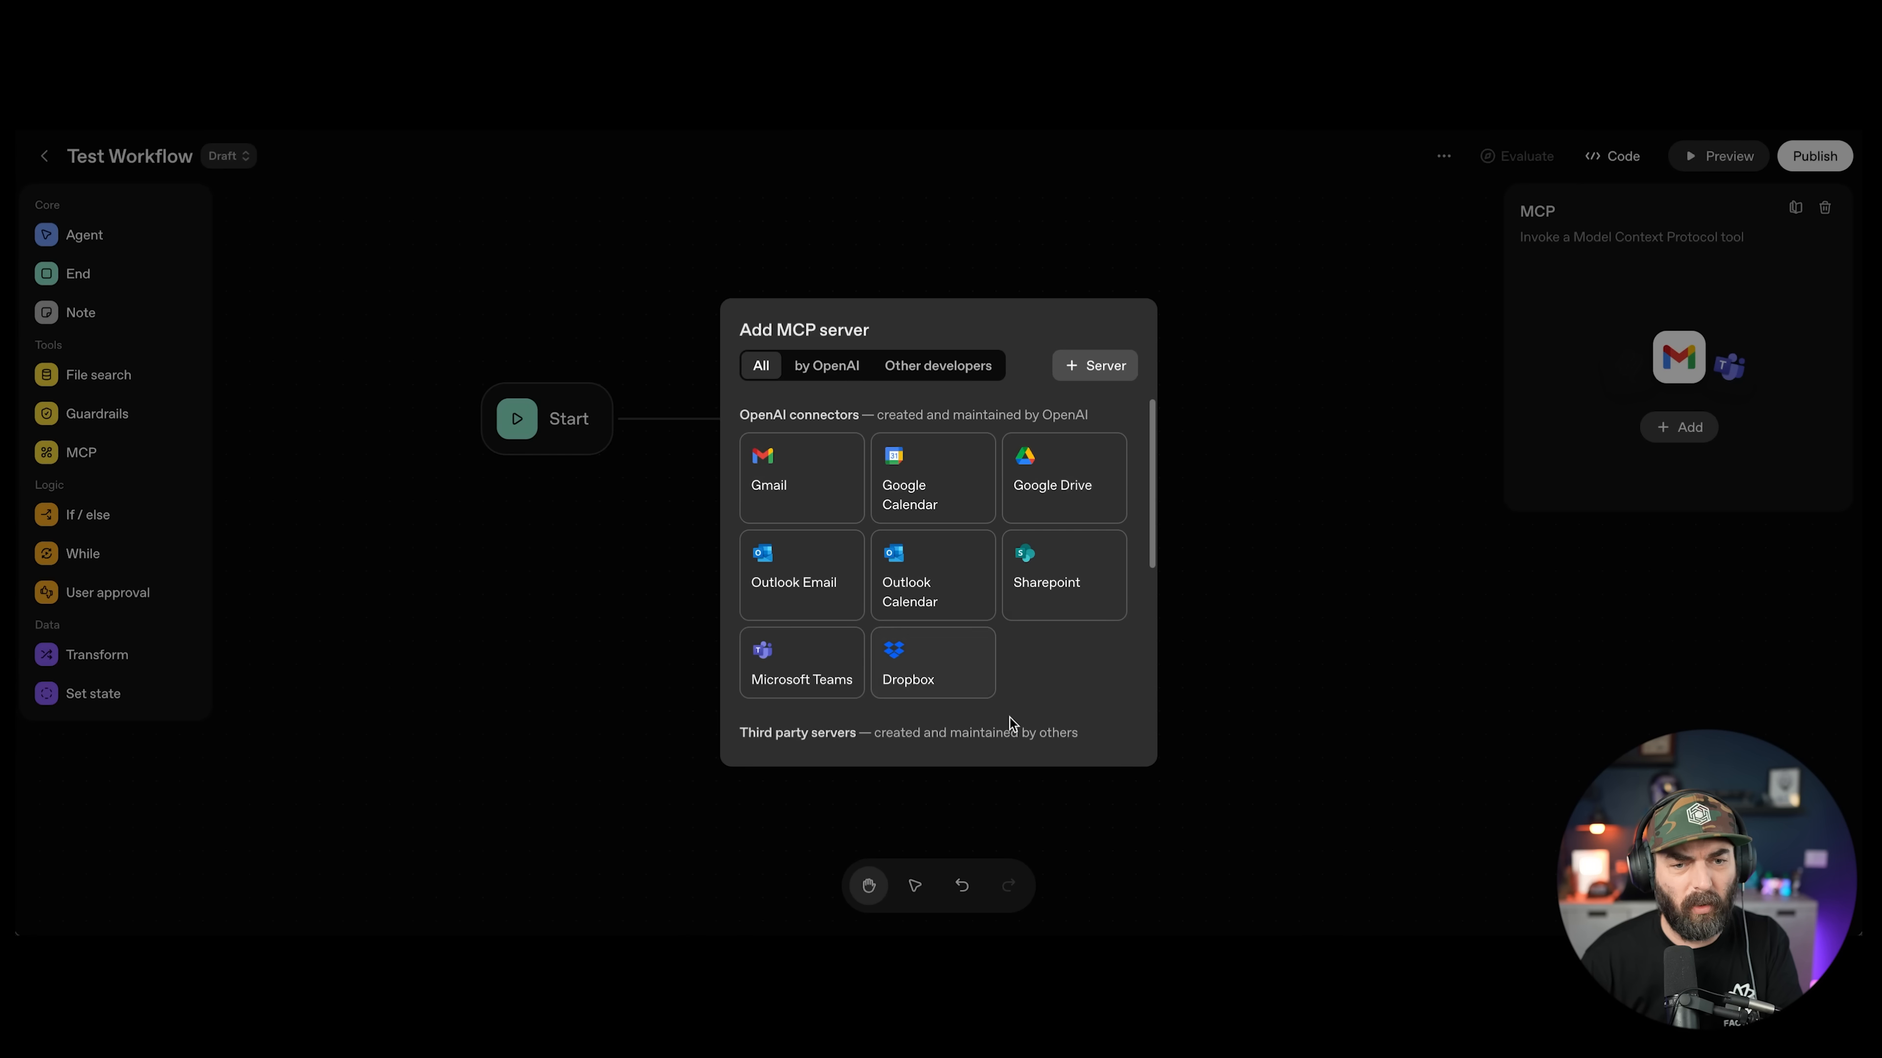
pyautogui.click(1116, 373)
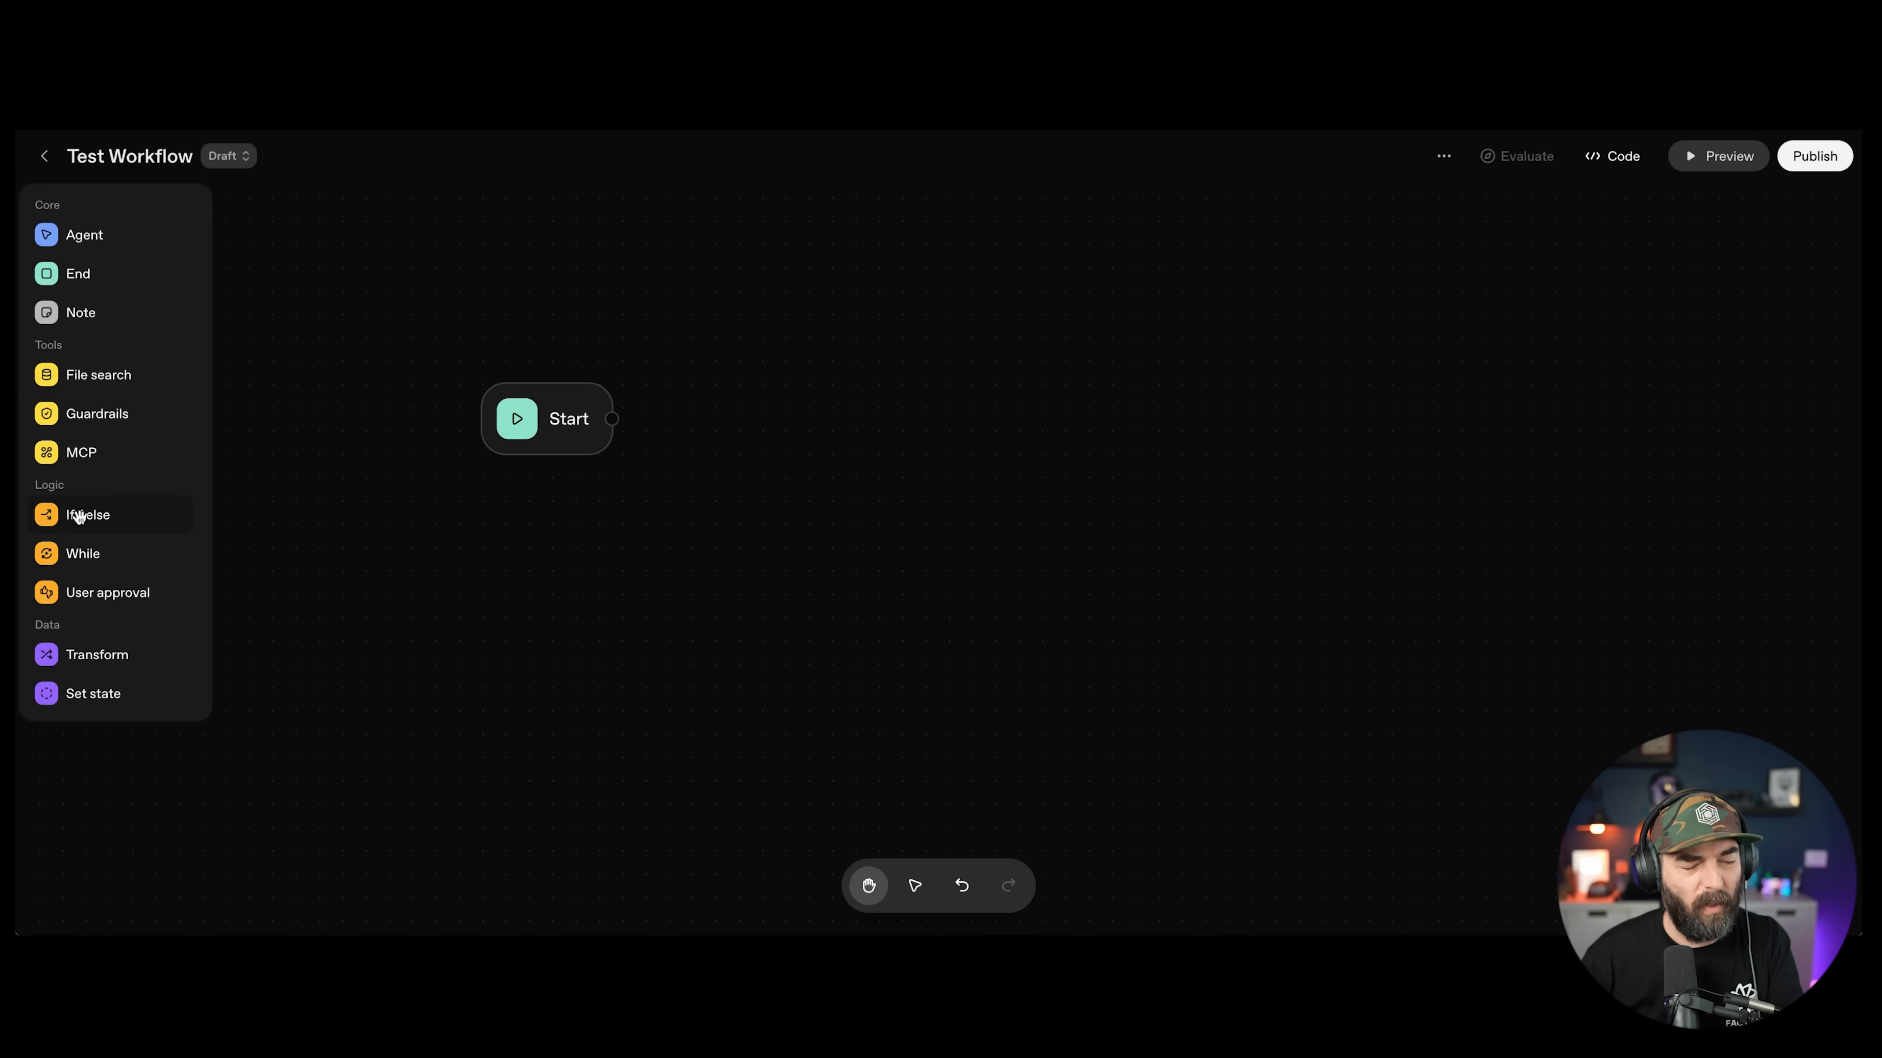
# Step: Place an If/else node beside Start and connect Start into it
pyautogui.moveTo(79, 516); pyautogui.dragTo(820, 437)
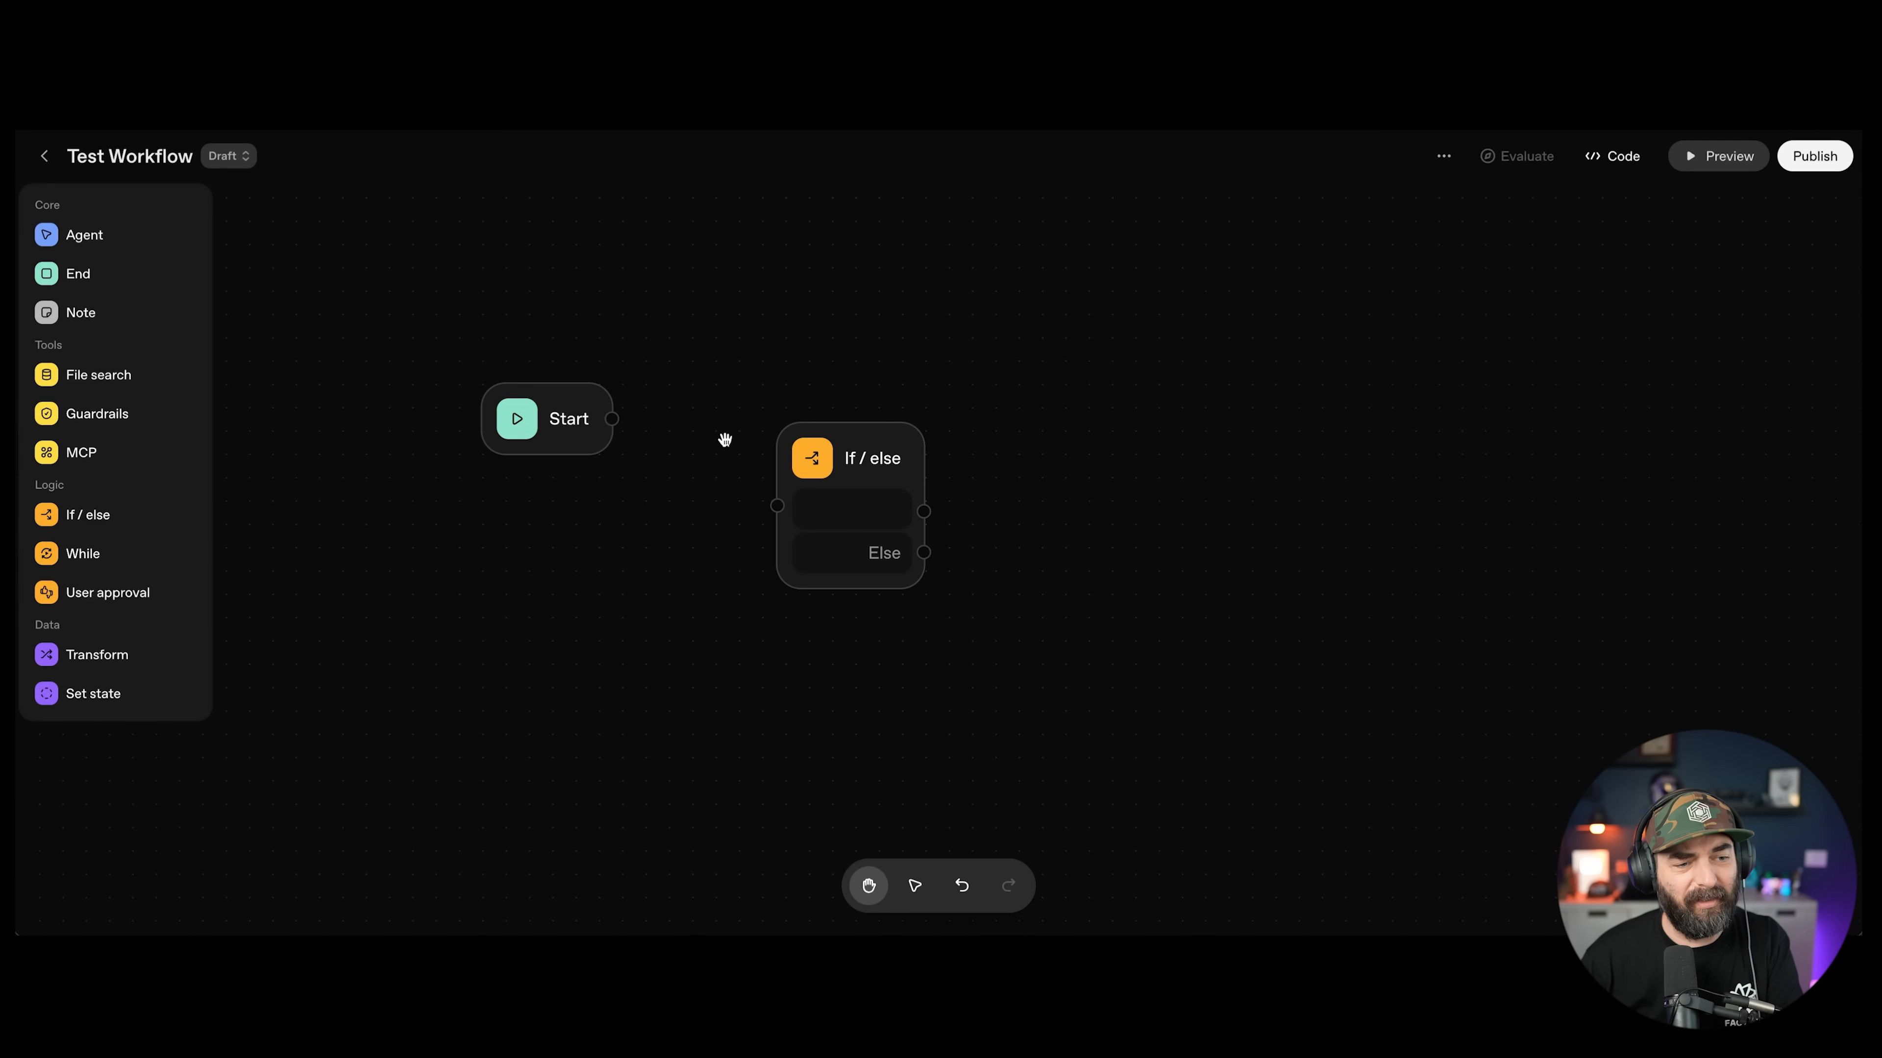
pyautogui.moveTo(825, 503); pyautogui.dragTo(832, 417)
pyautogui.moveTo(612, 418); pyautogui.dragTo(882, 413)
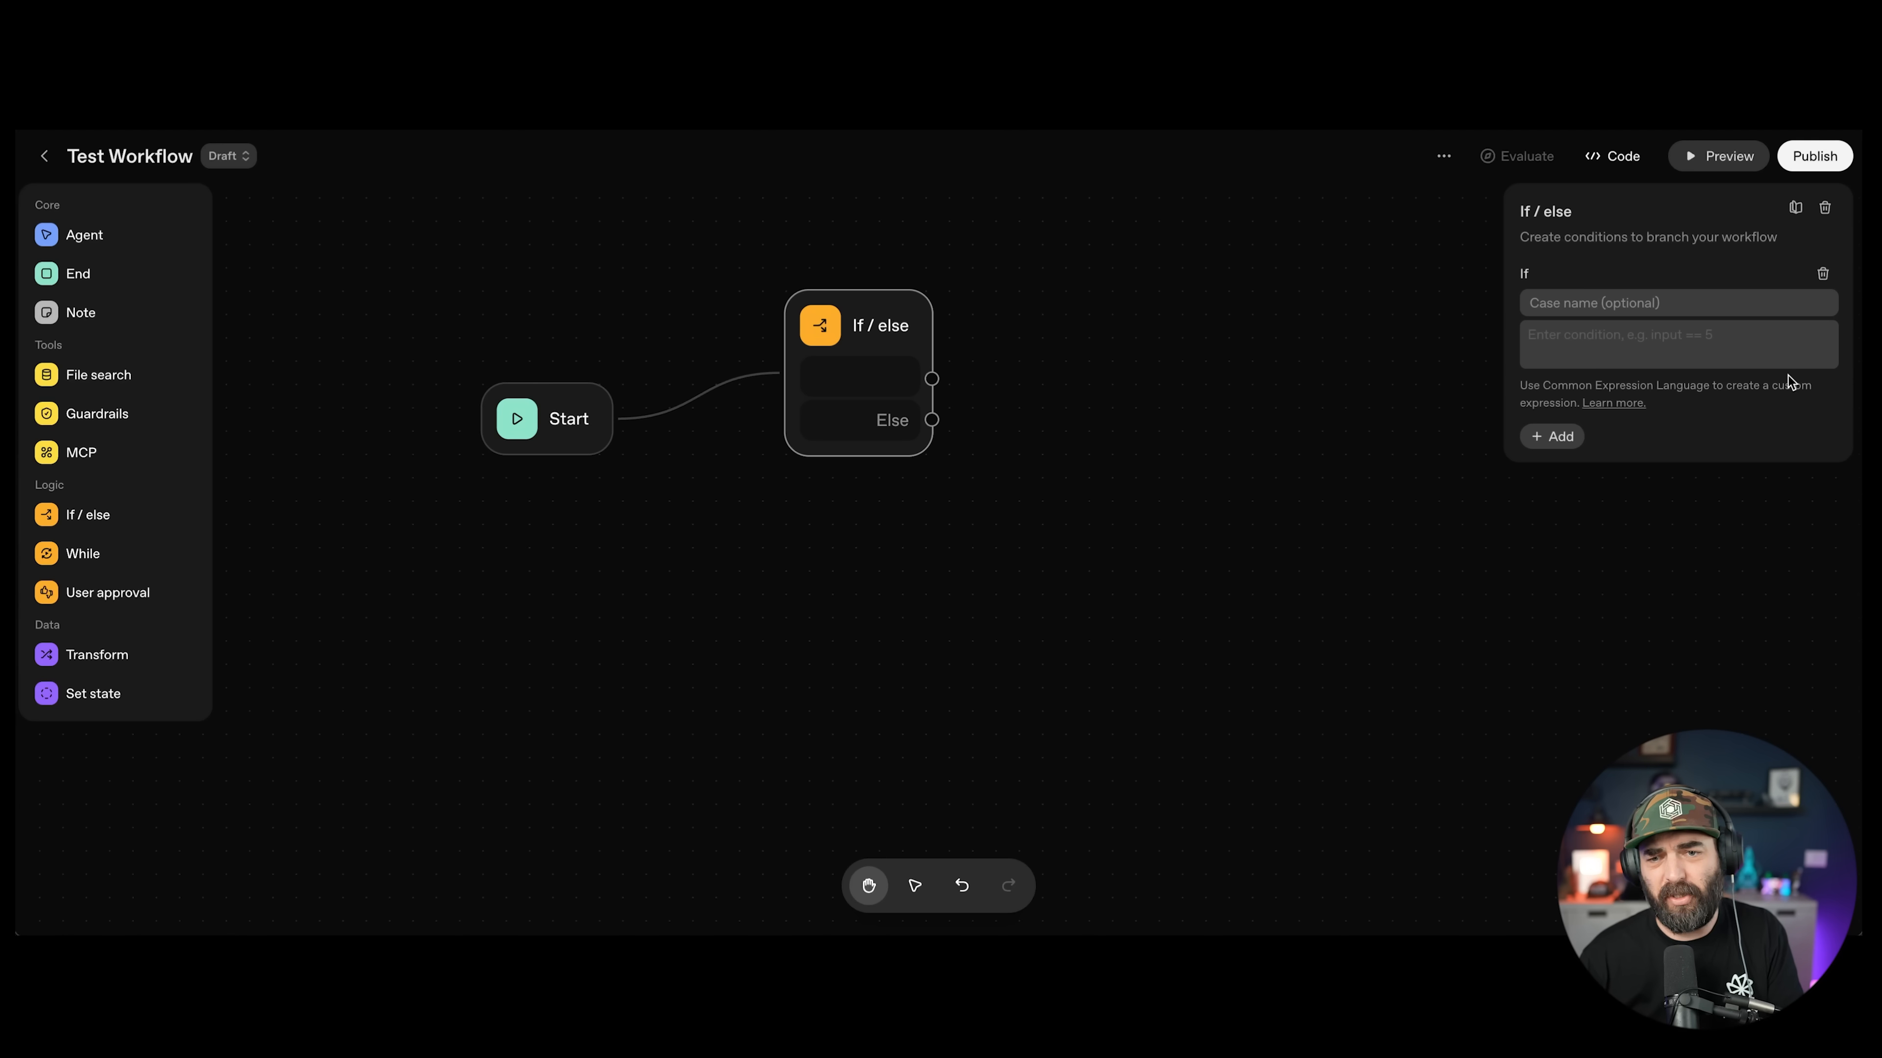
# Step: Set the condition 'User asks a question', name the case Question, and add an Agent node
pyautogui.write('A')
pyautogui.press('BackSpace')
pyautogui.write('User')
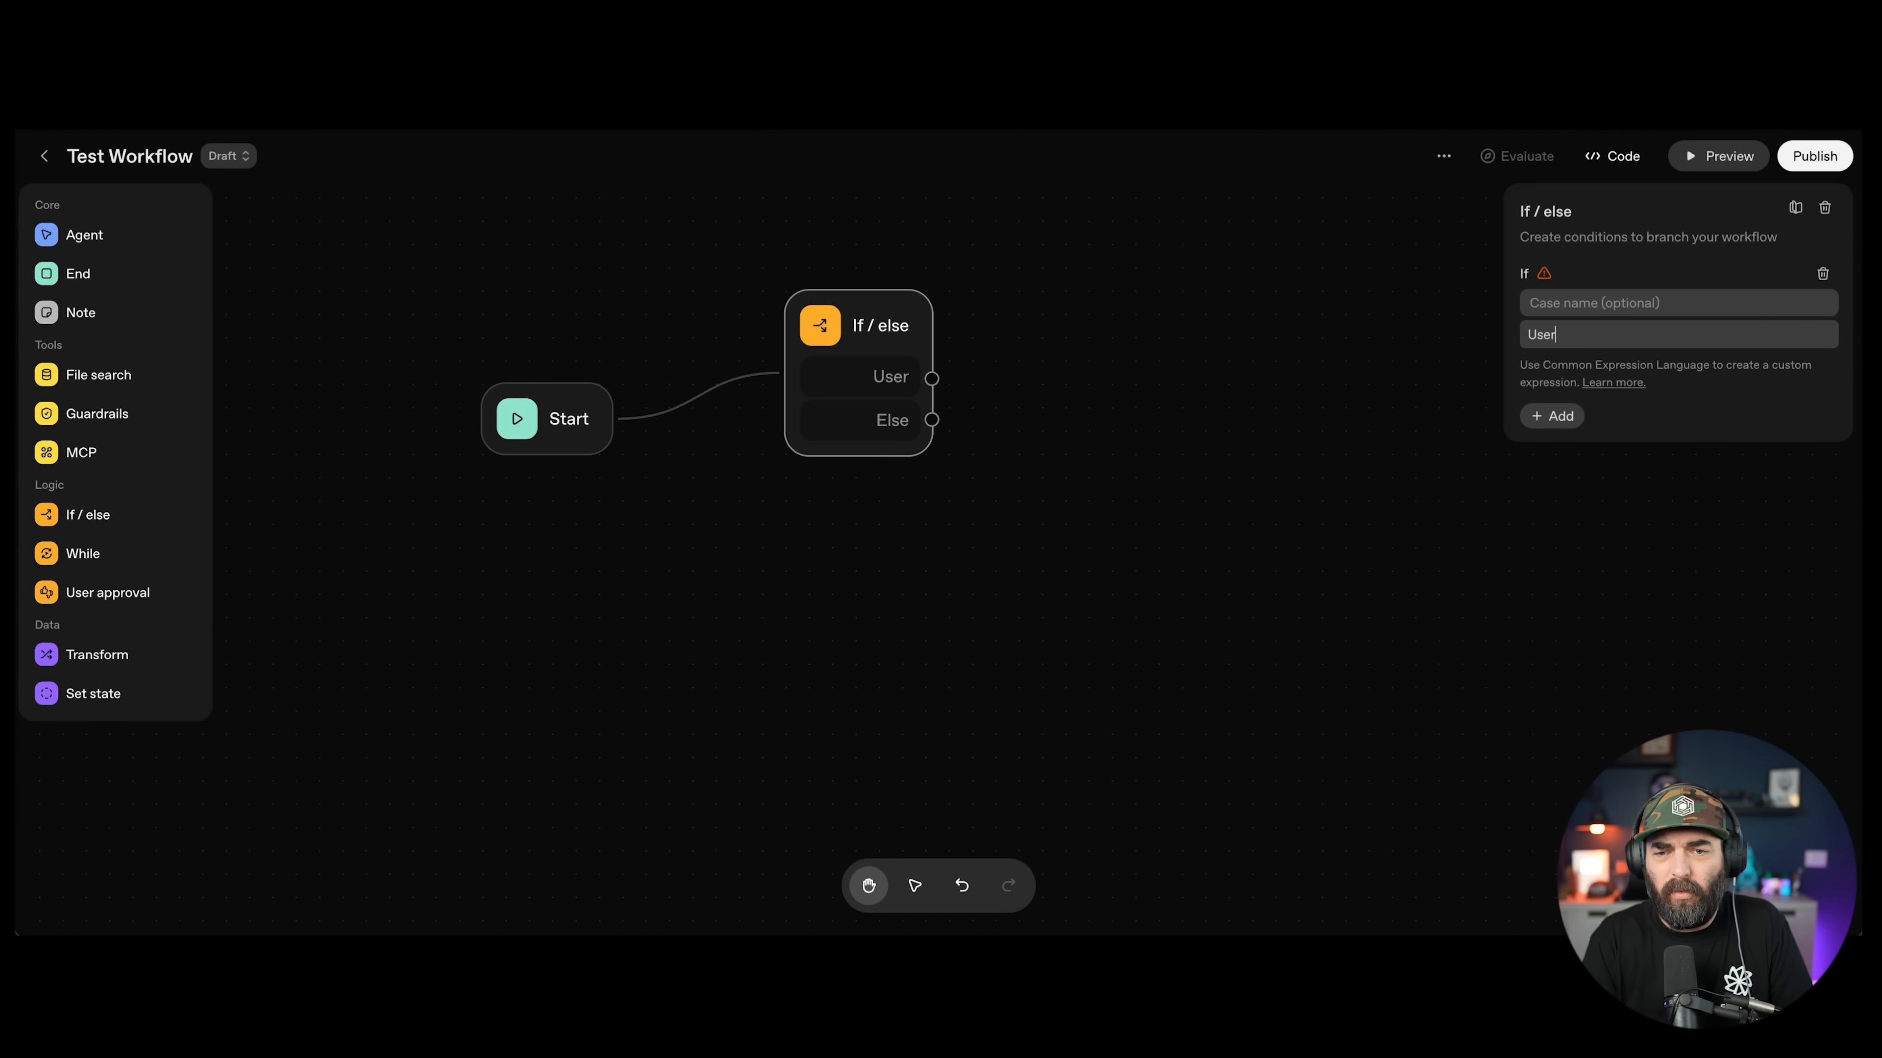
pyautogui.write(' asks ')
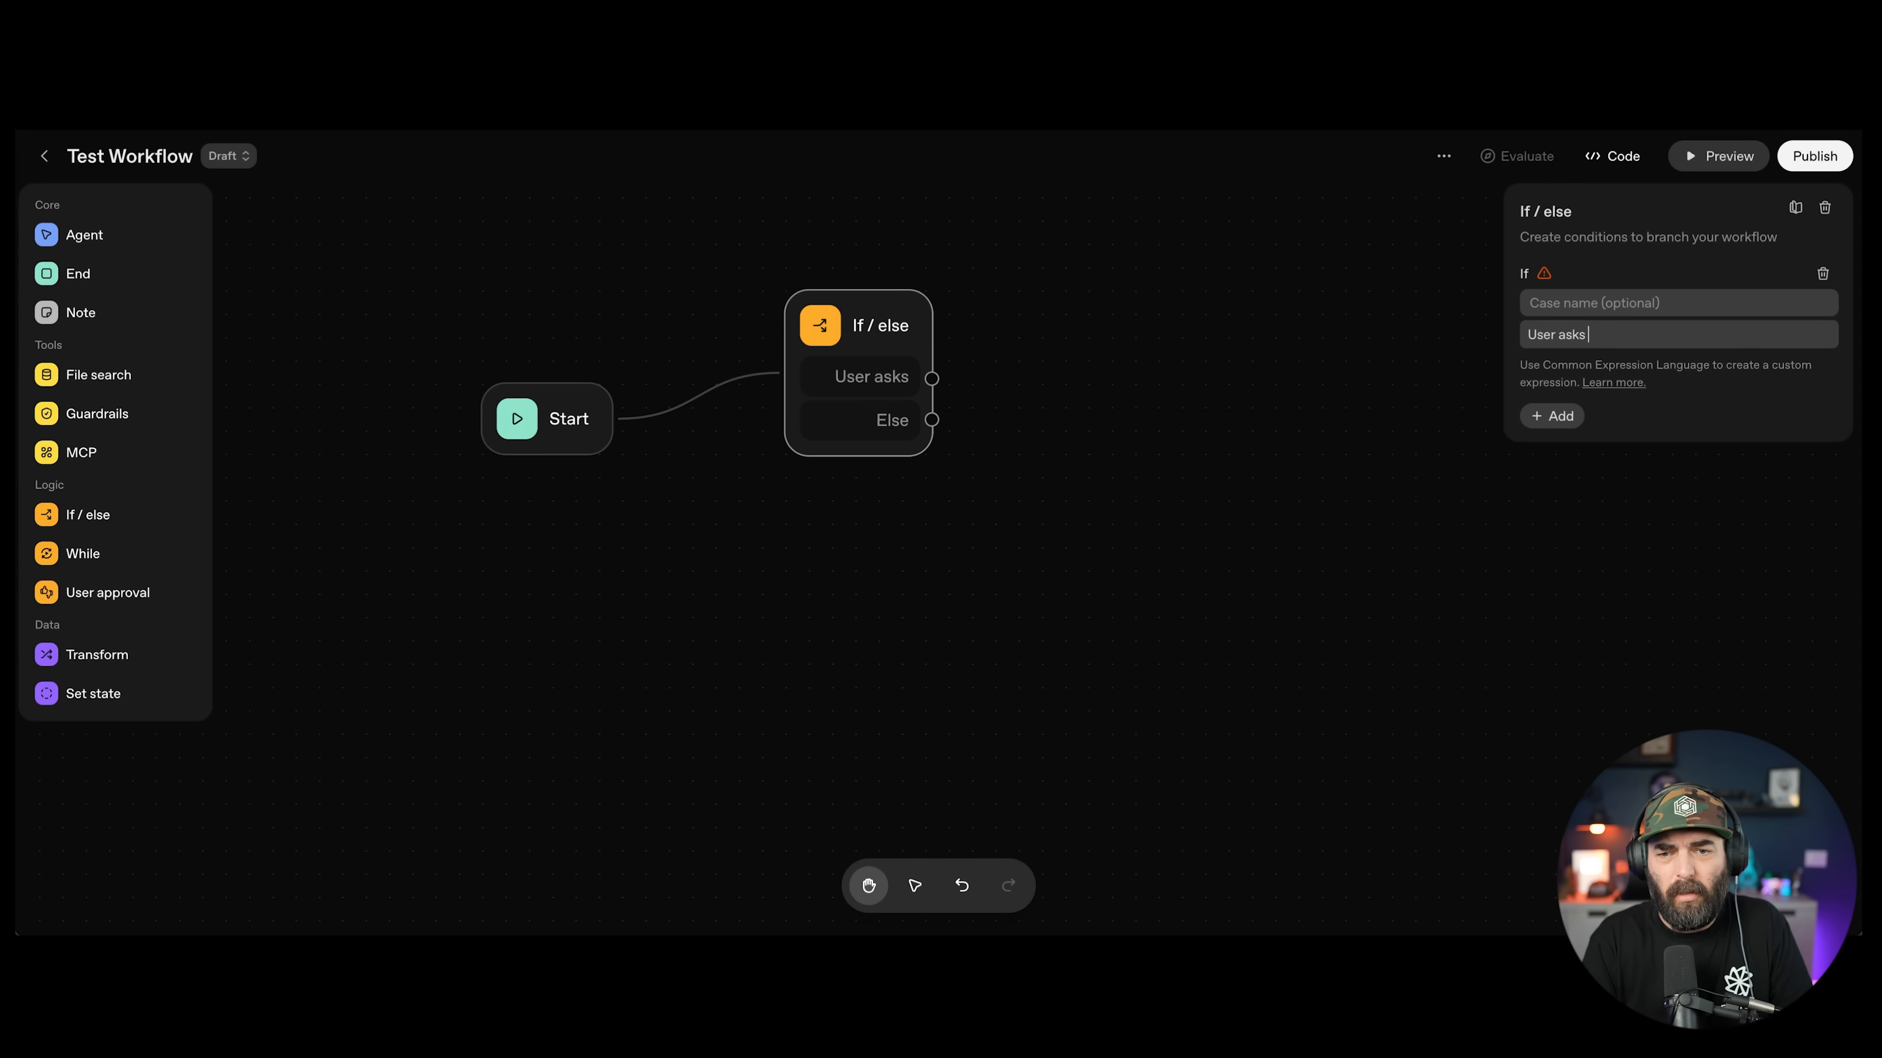
pyautogui.write('a question')
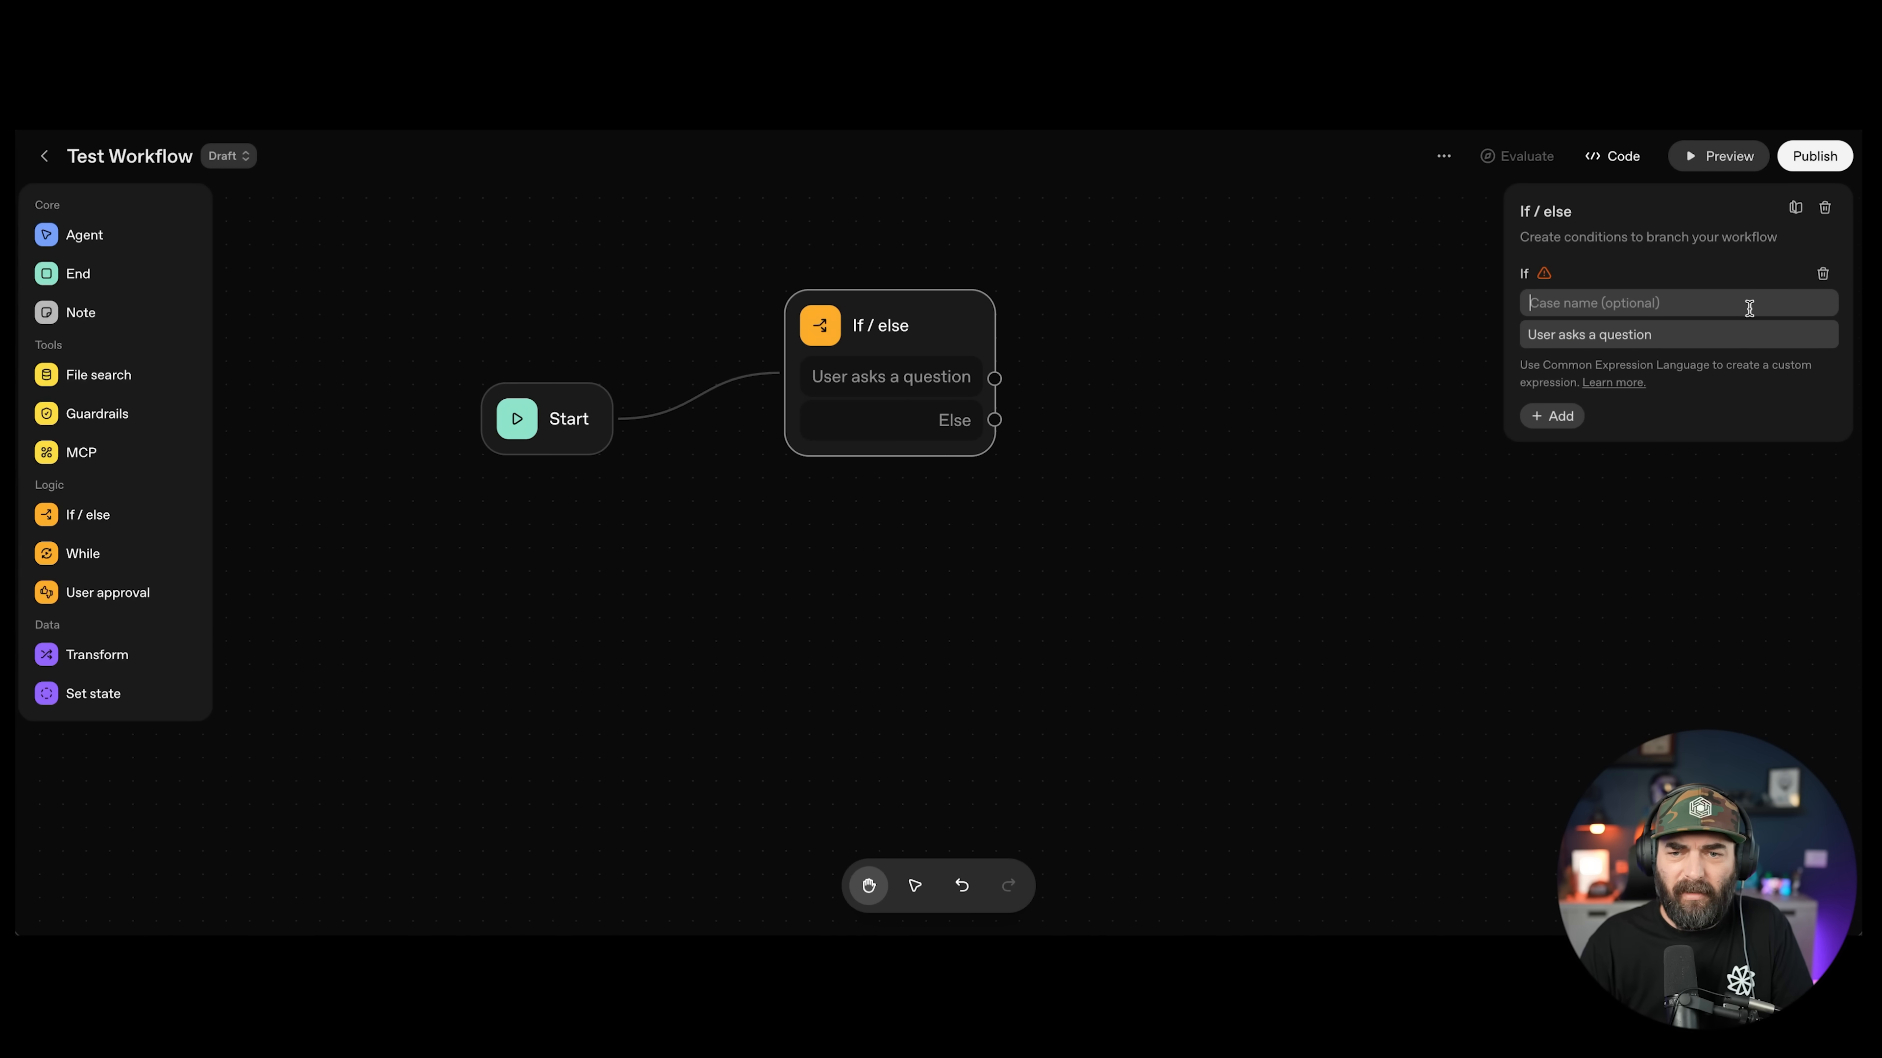
pyautogui.click(1749, 307)
pyautogui.write('Question')
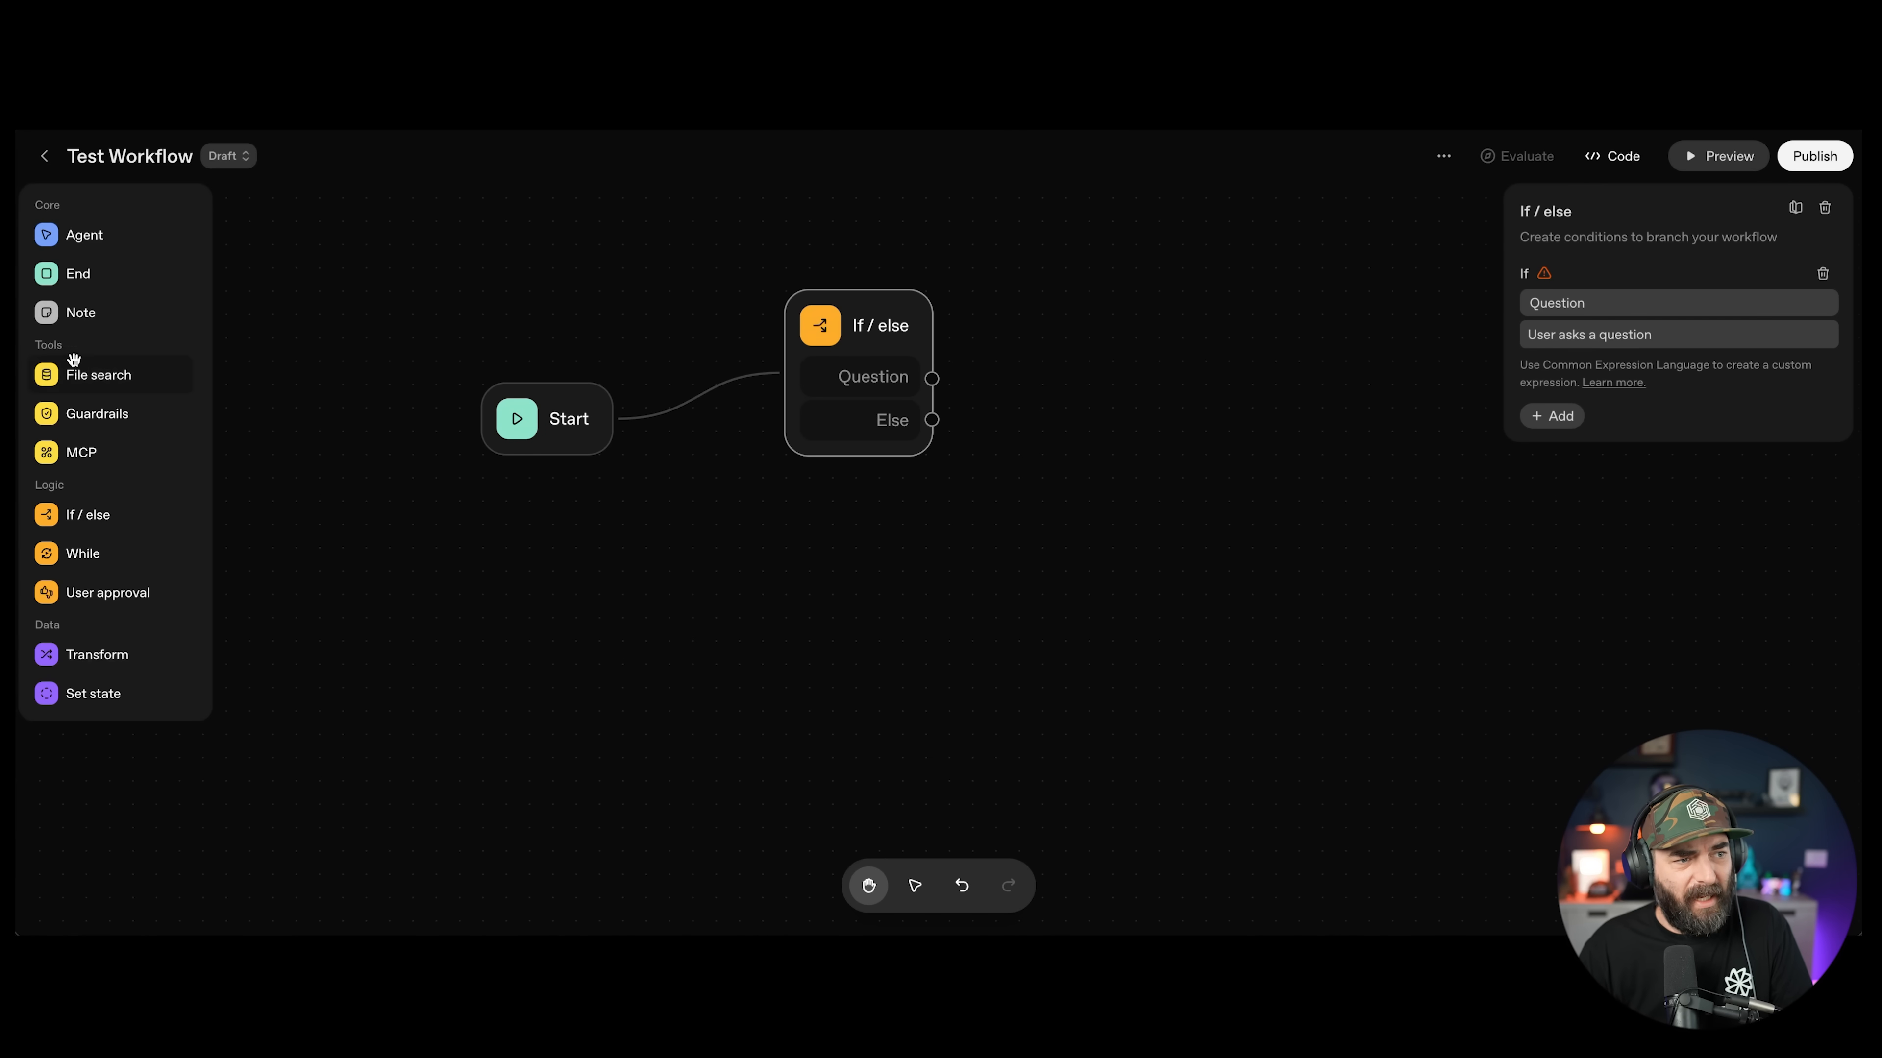
pyautogui.moveTo(46, 234); pyautogui.dragTo(1122, 275)
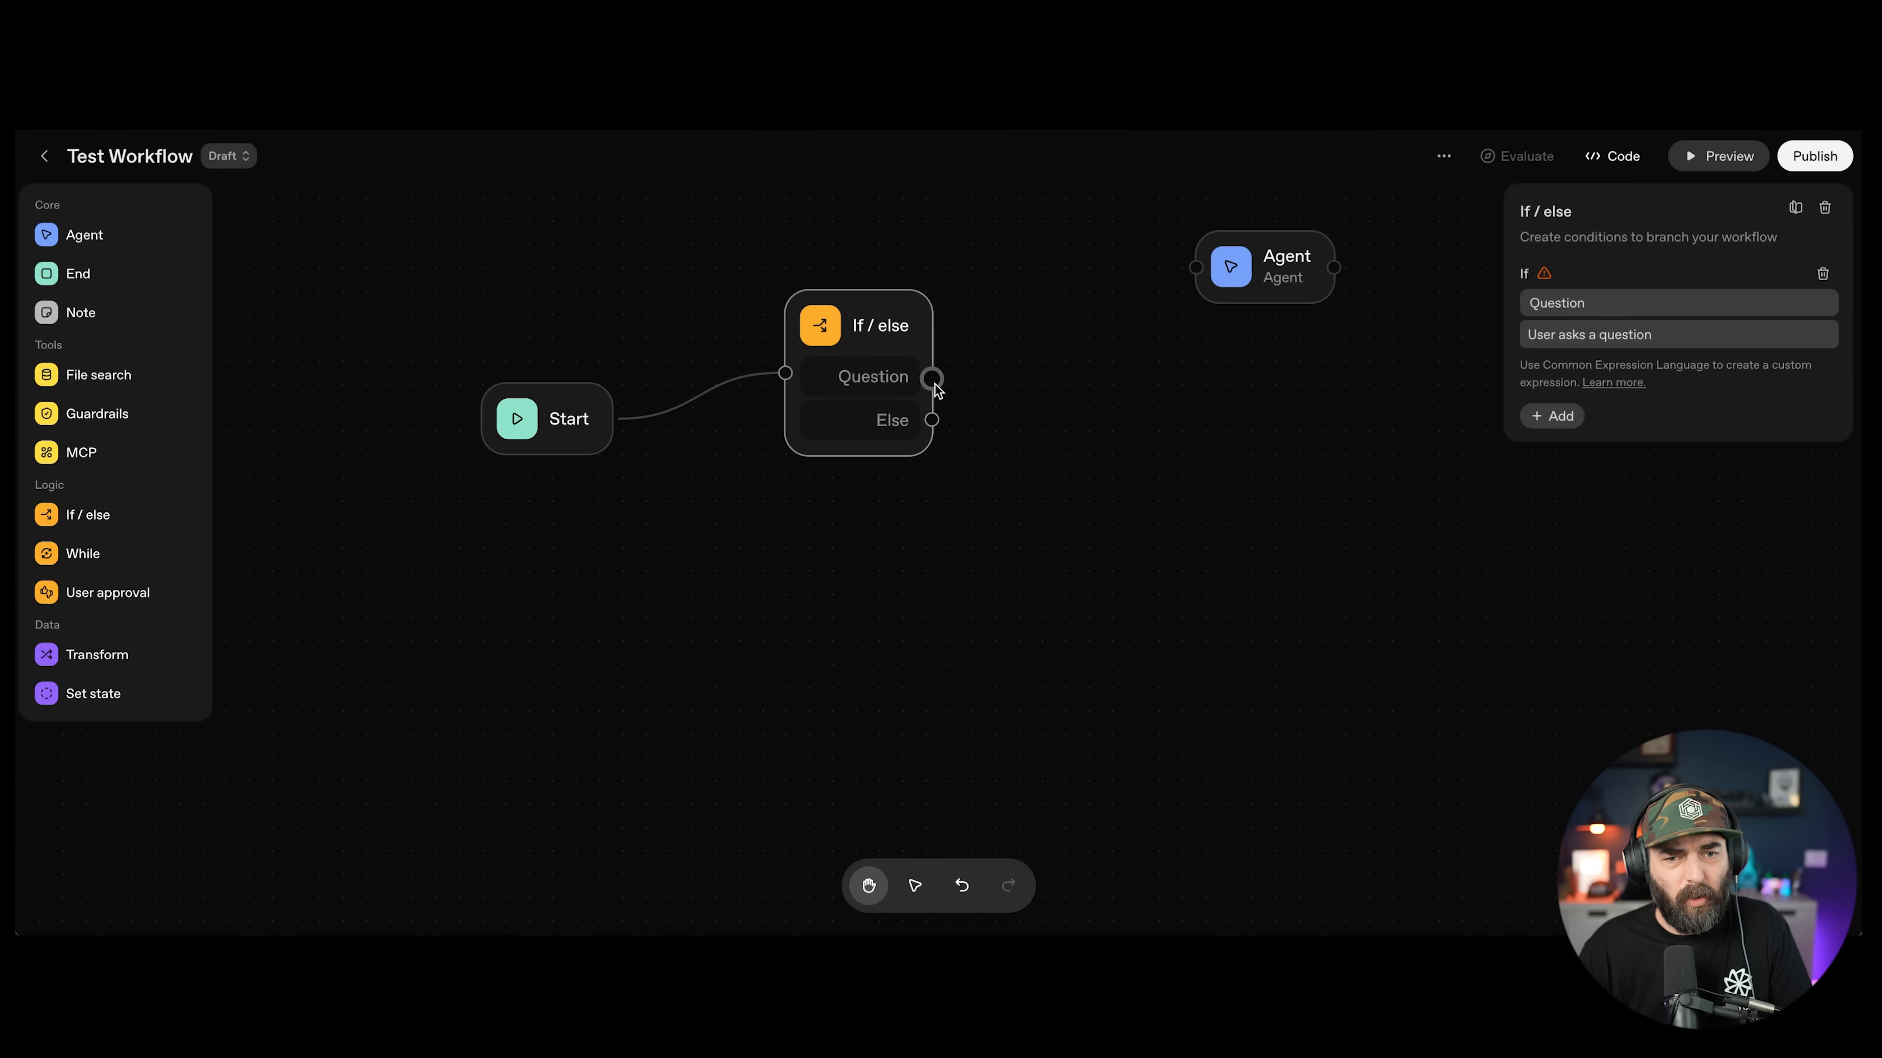
# Step: Connect Question to the first Agent and Else to a second Agent placed below it
pyautogui.moveTo(932, 378); pyautogui.dragTo(1093, 278)
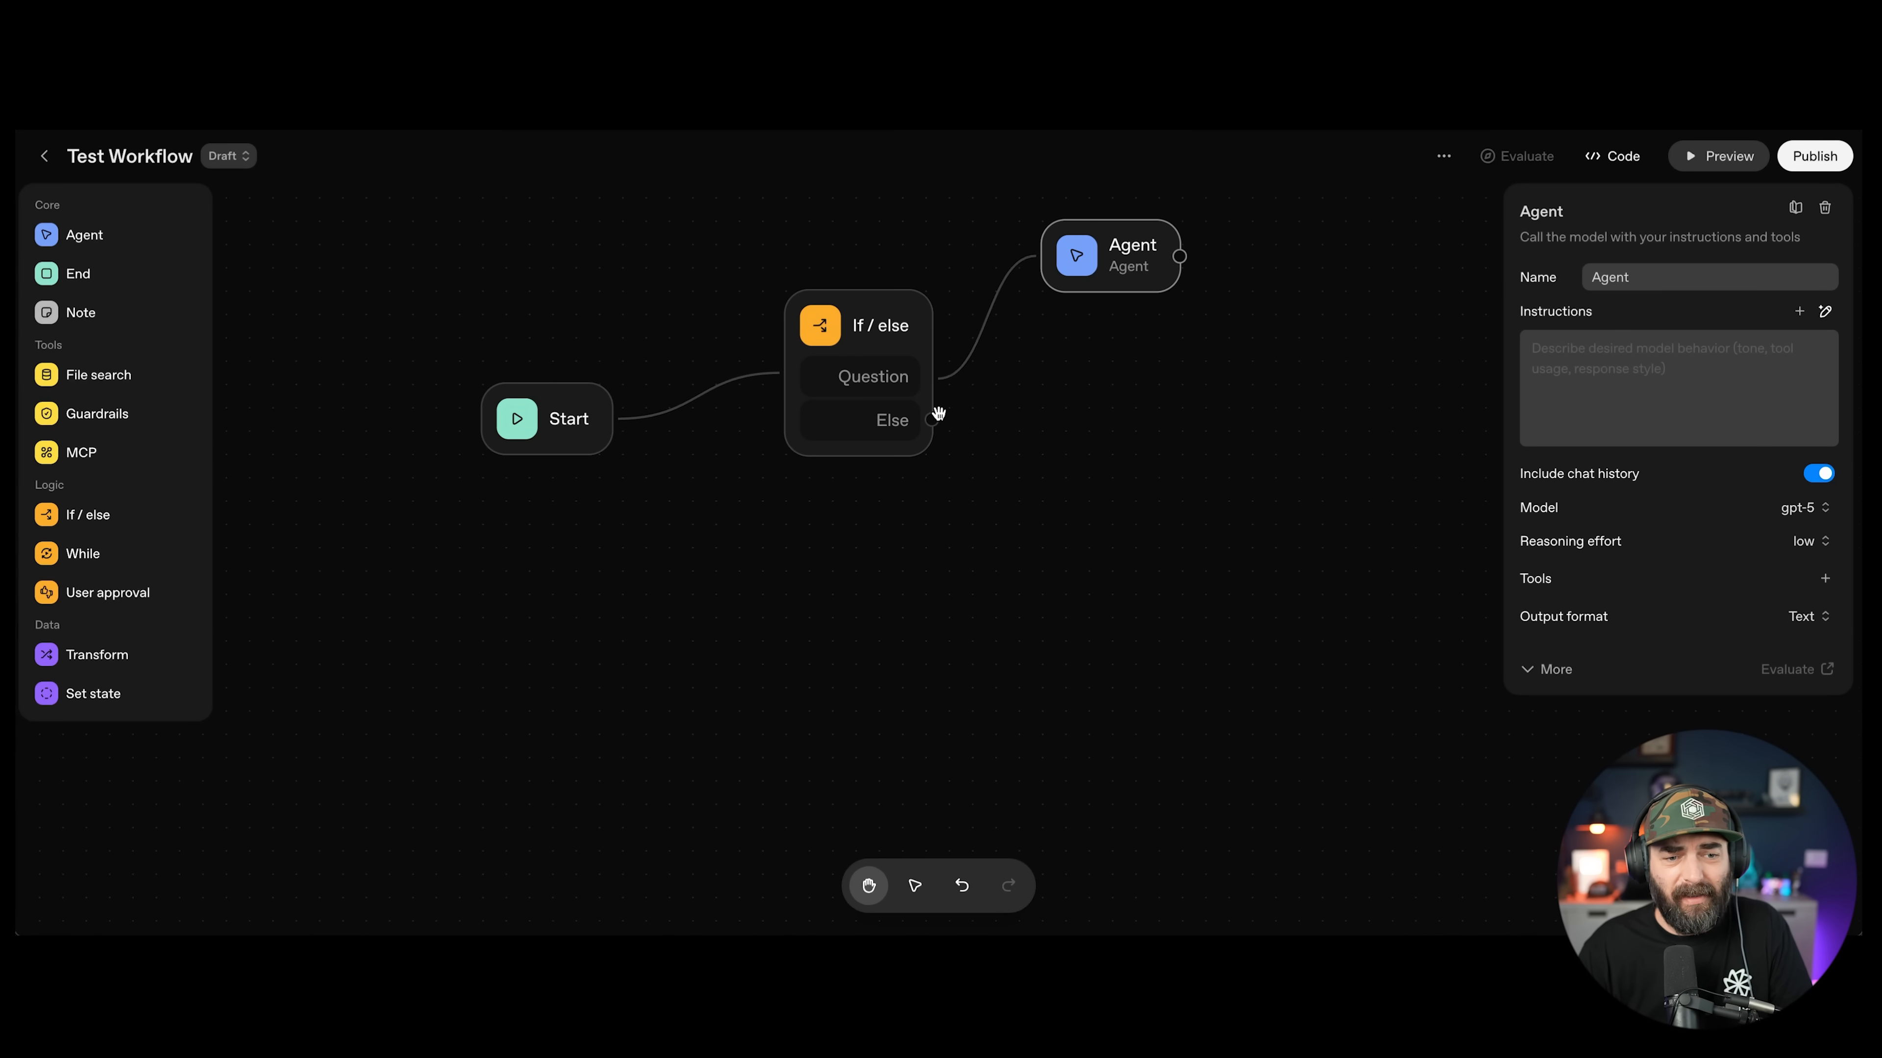
pyautogui.moveTo(60, 241); pyautogui.dragTo(1143, 532)
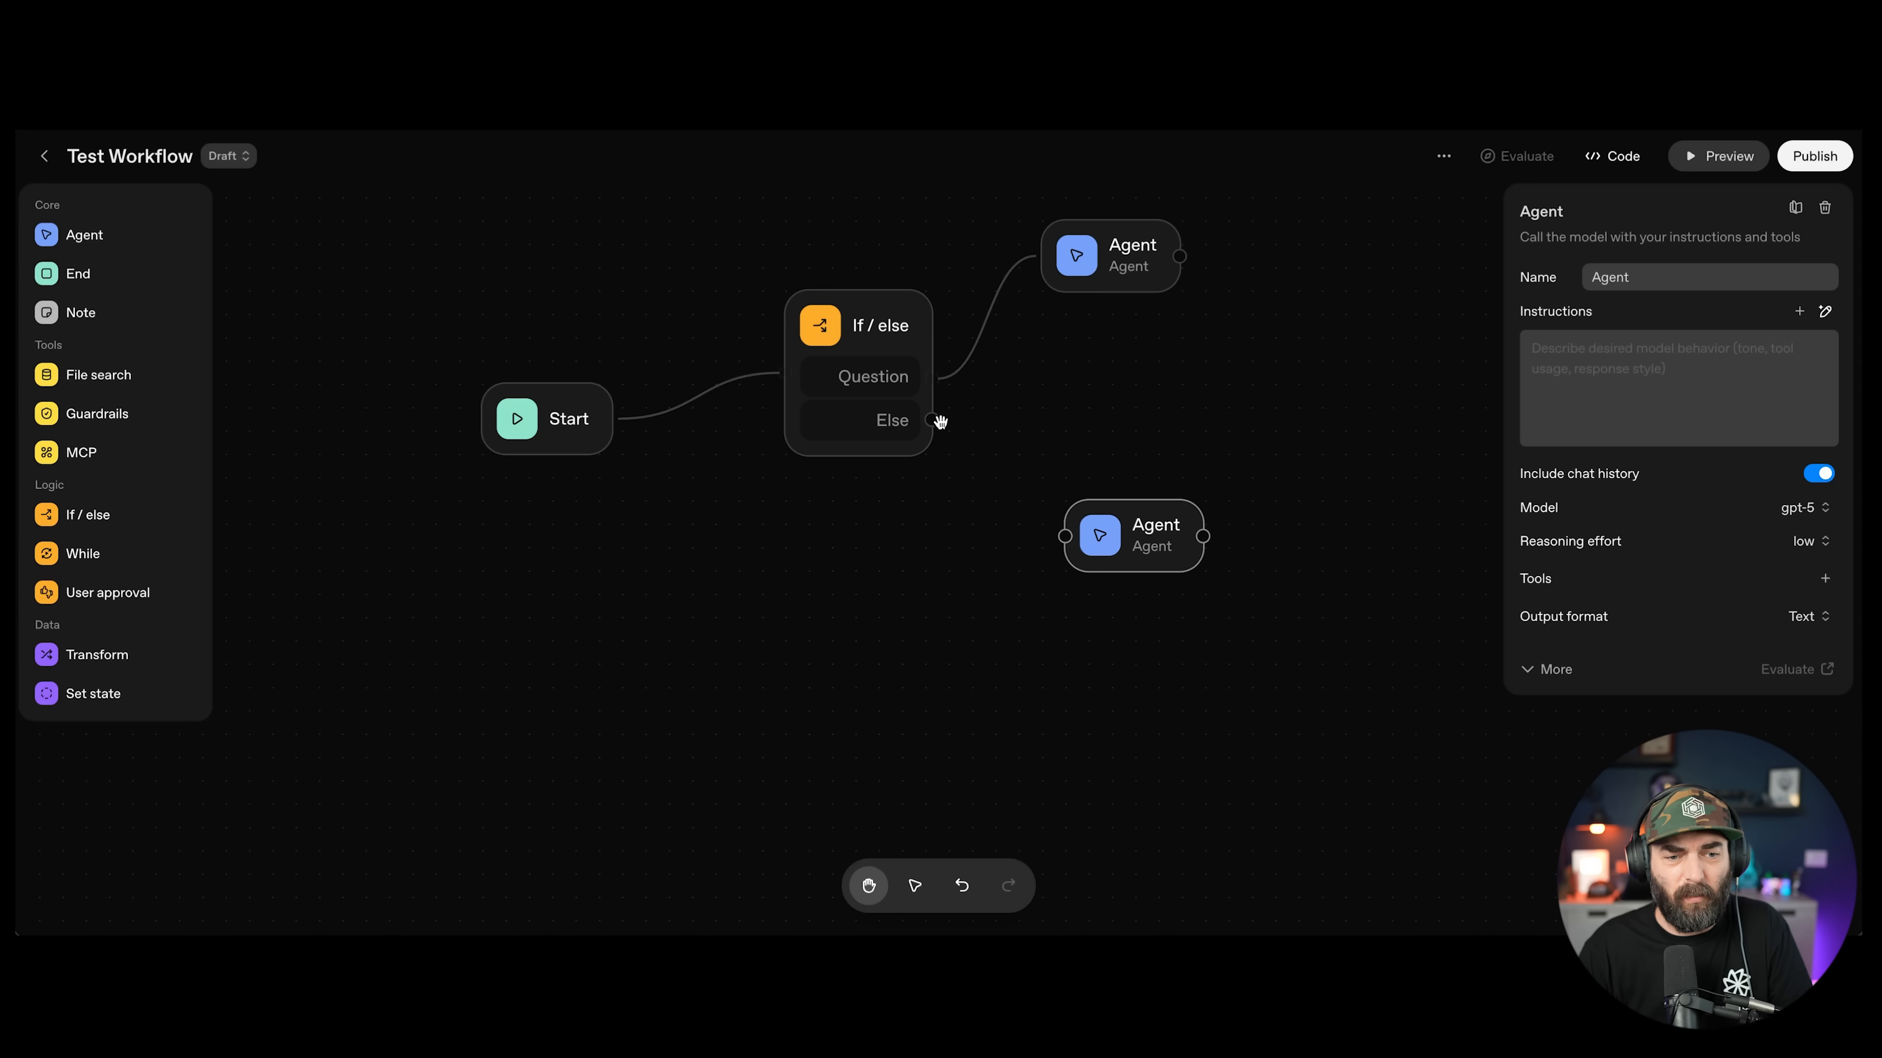
pyautogui.moveTo(935, 421)
pyautogui.mouseDown()
pyautogui.moveTo(1067, 535)
pyautogui.moveTo(1109, 479)
pyautogui.moveTo(1124, 523)
pyautogui.moveTo(1158, 530)
pyautogui.mouseUp()
pyautogui.moveTo(1126, 269); pyautogui.dragTo(1149, 270)
# Step: Instruct the Question agent 'Answer the question' and the Else agent 'Reply questions.'
pyautogui.click(1616, 354)
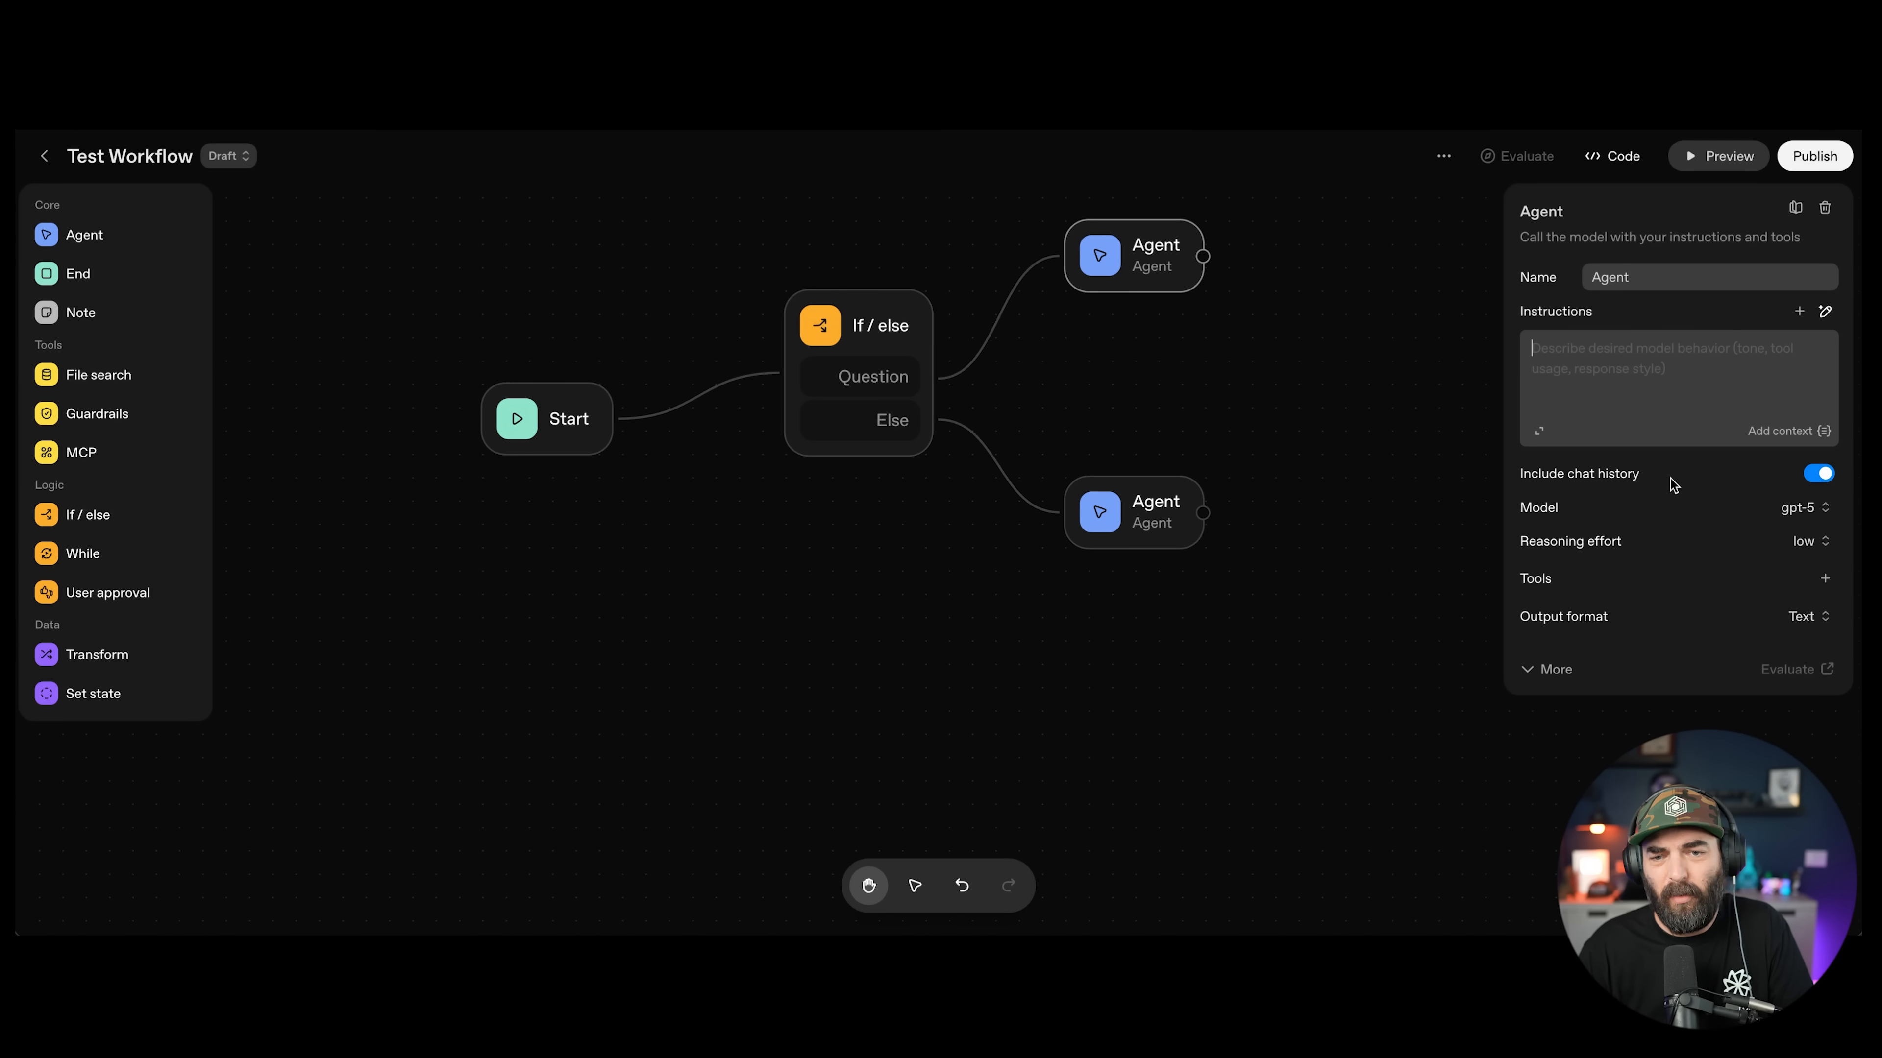
pyautogui.write('Answer the questio')
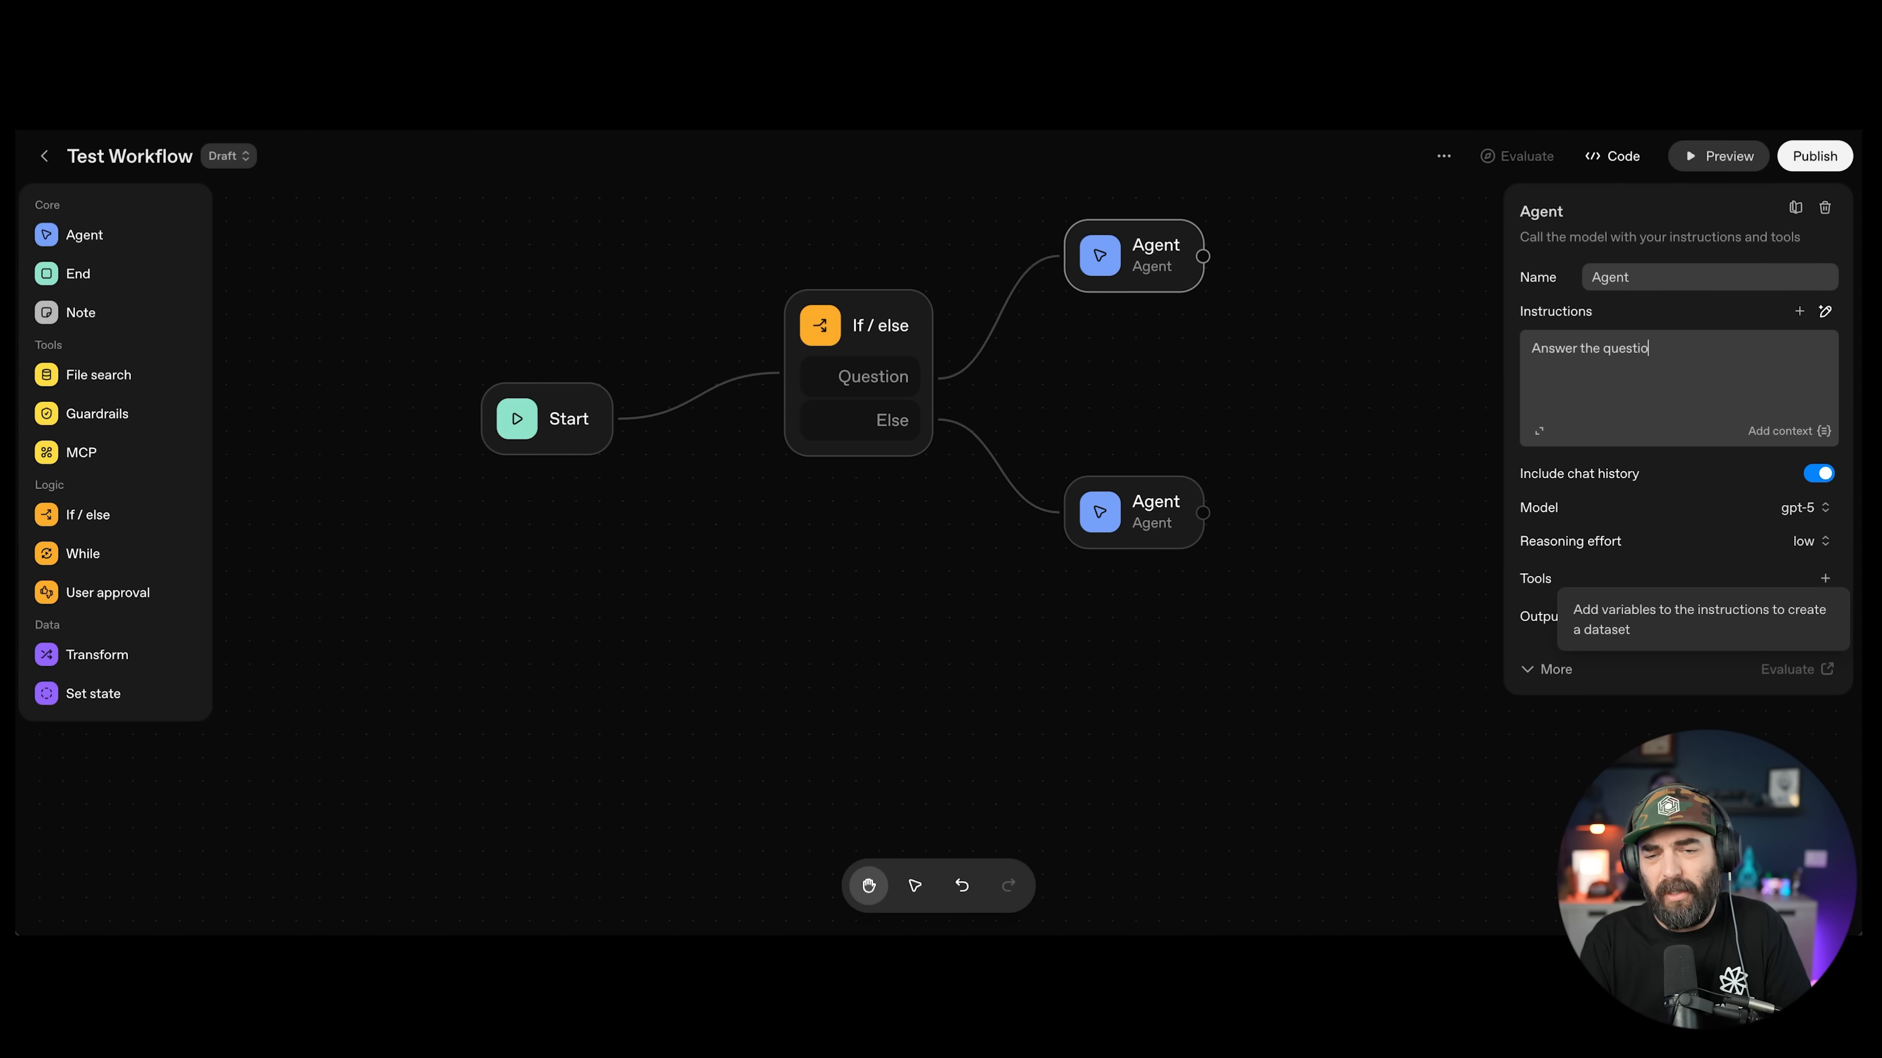
pyautogui.write('n')
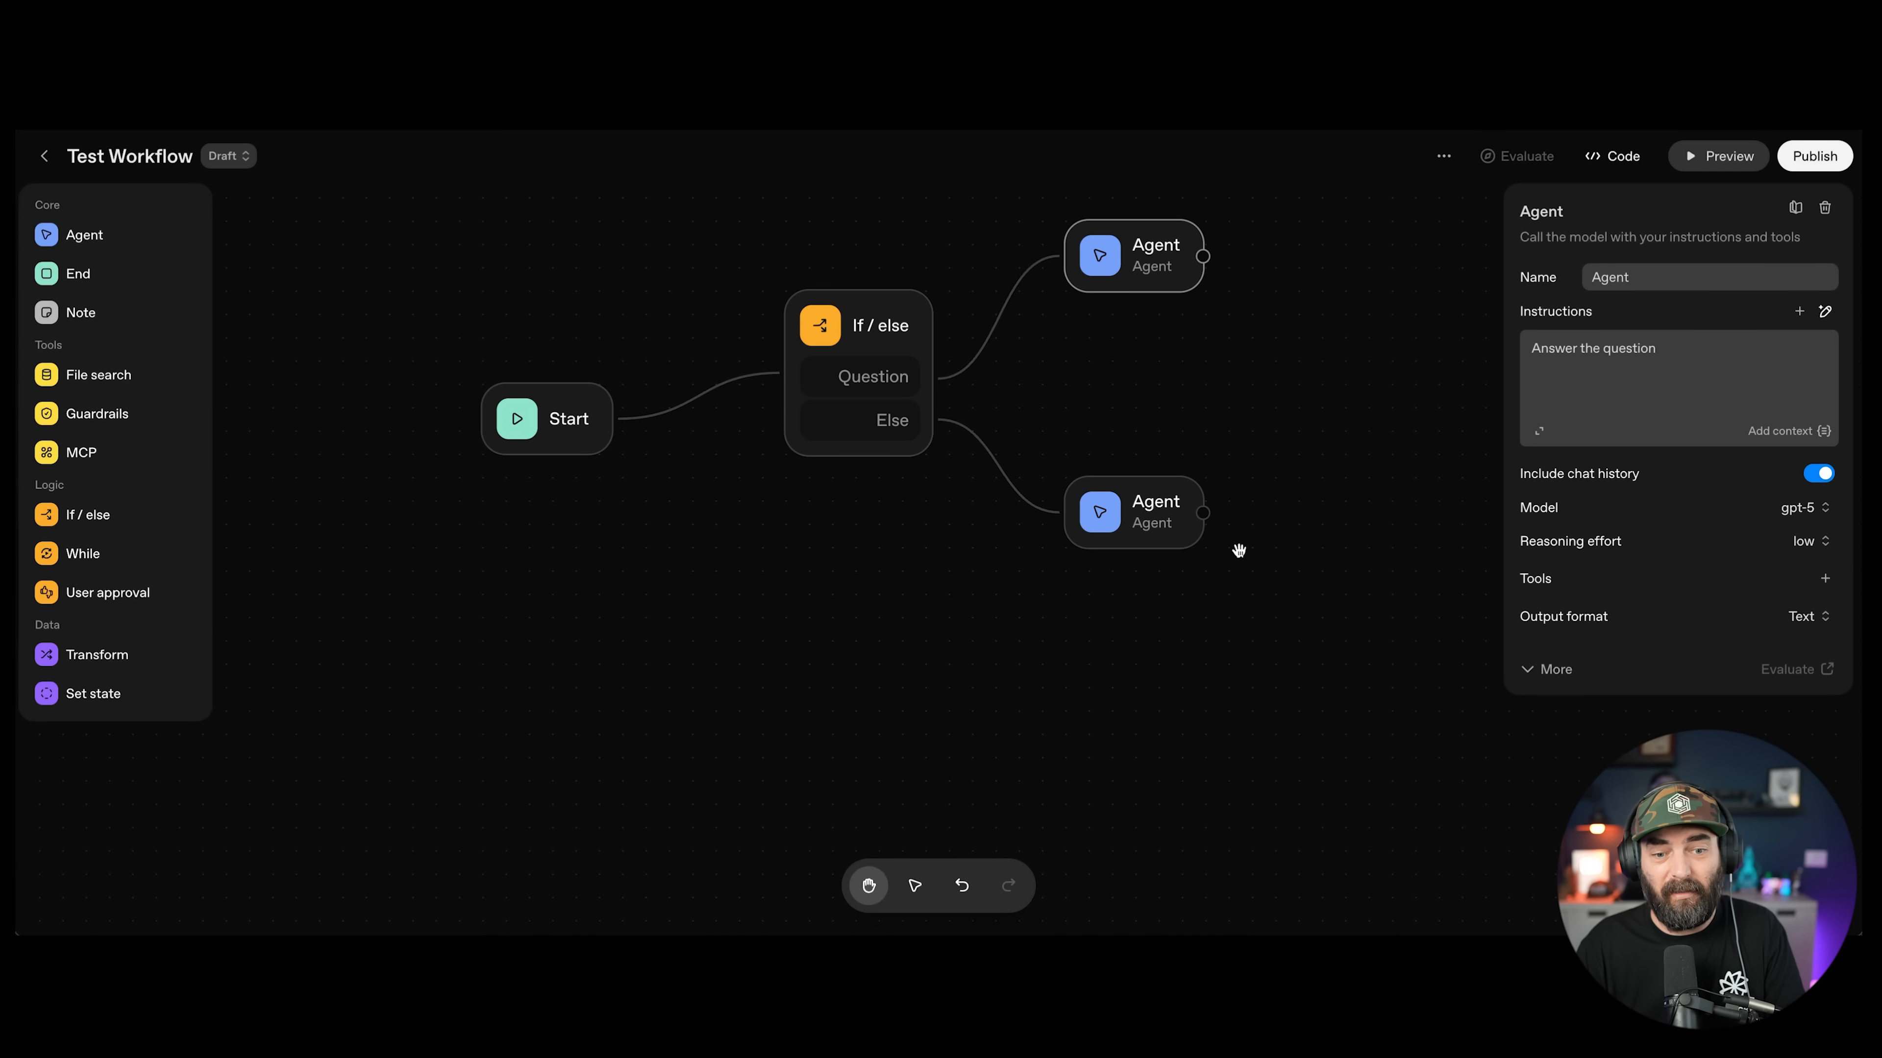
pyautogui.click(1155, 538)
pyautogui.click(1640, 377)
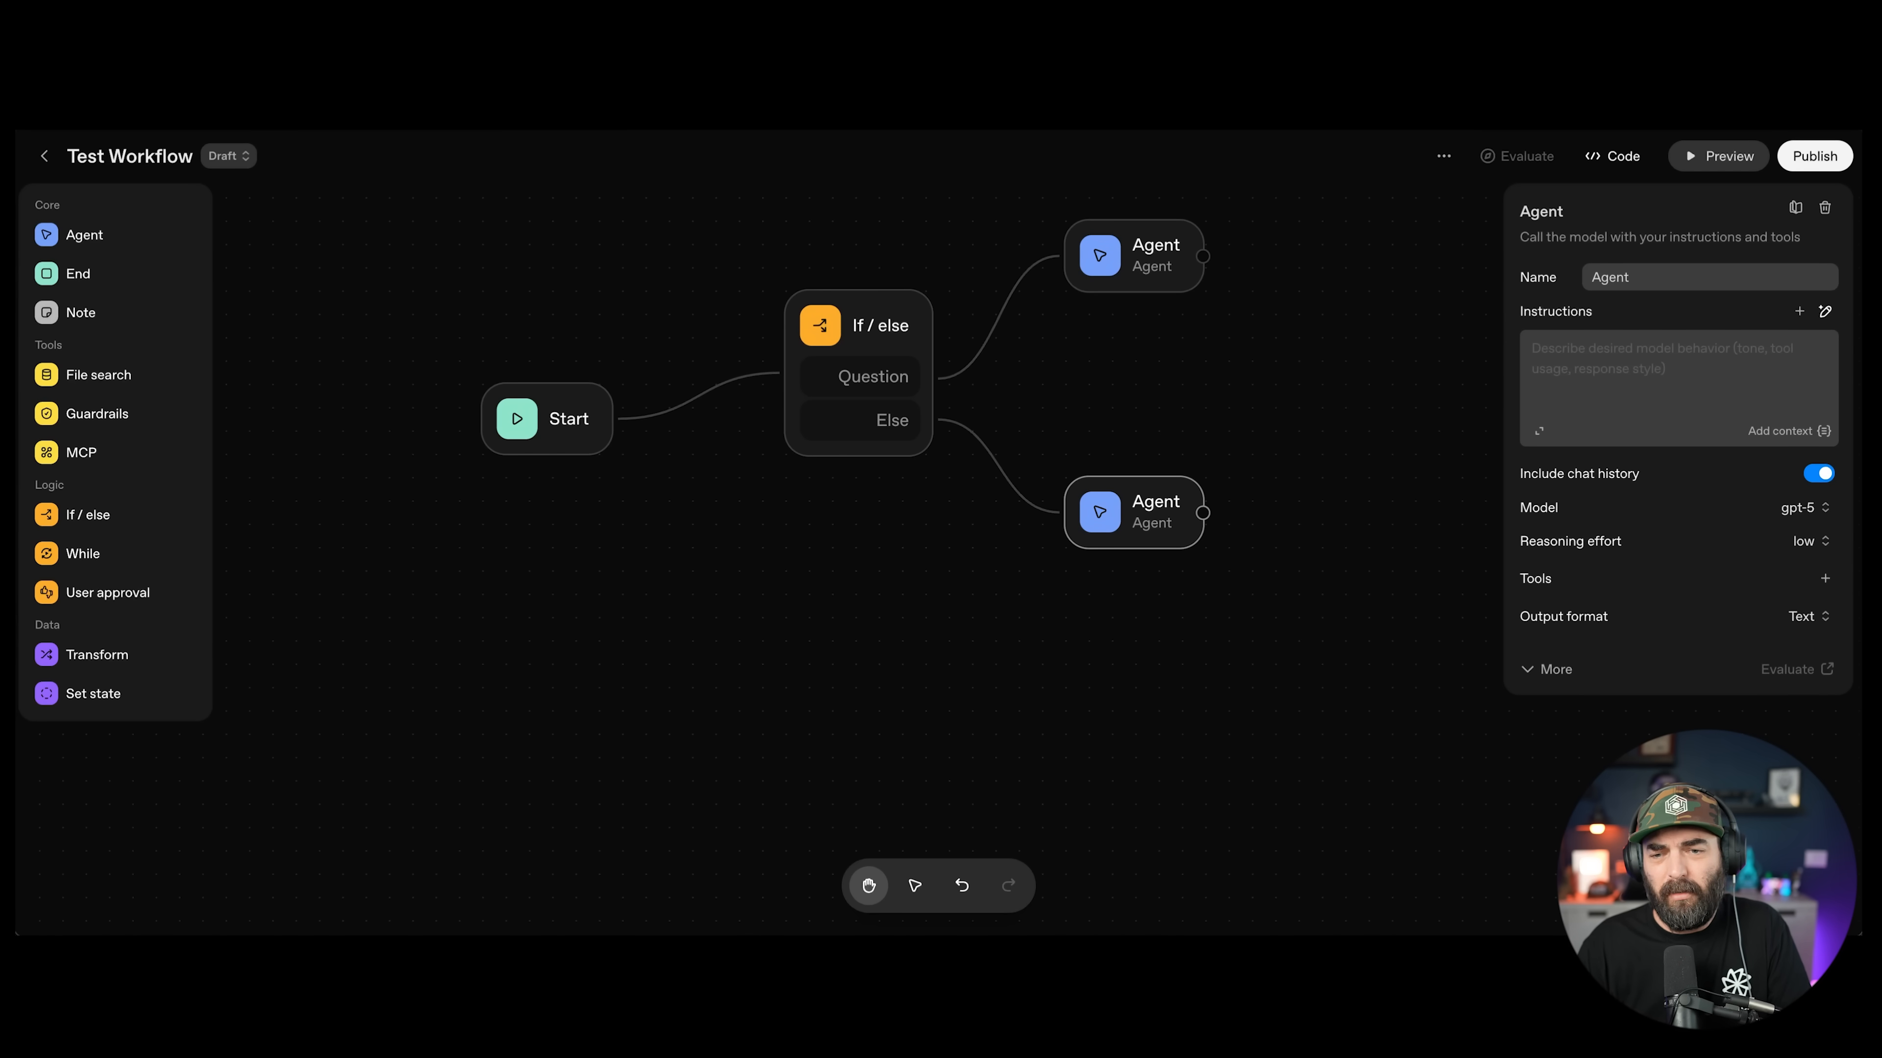
pyautogui.write('Reply and tell the user we only an')
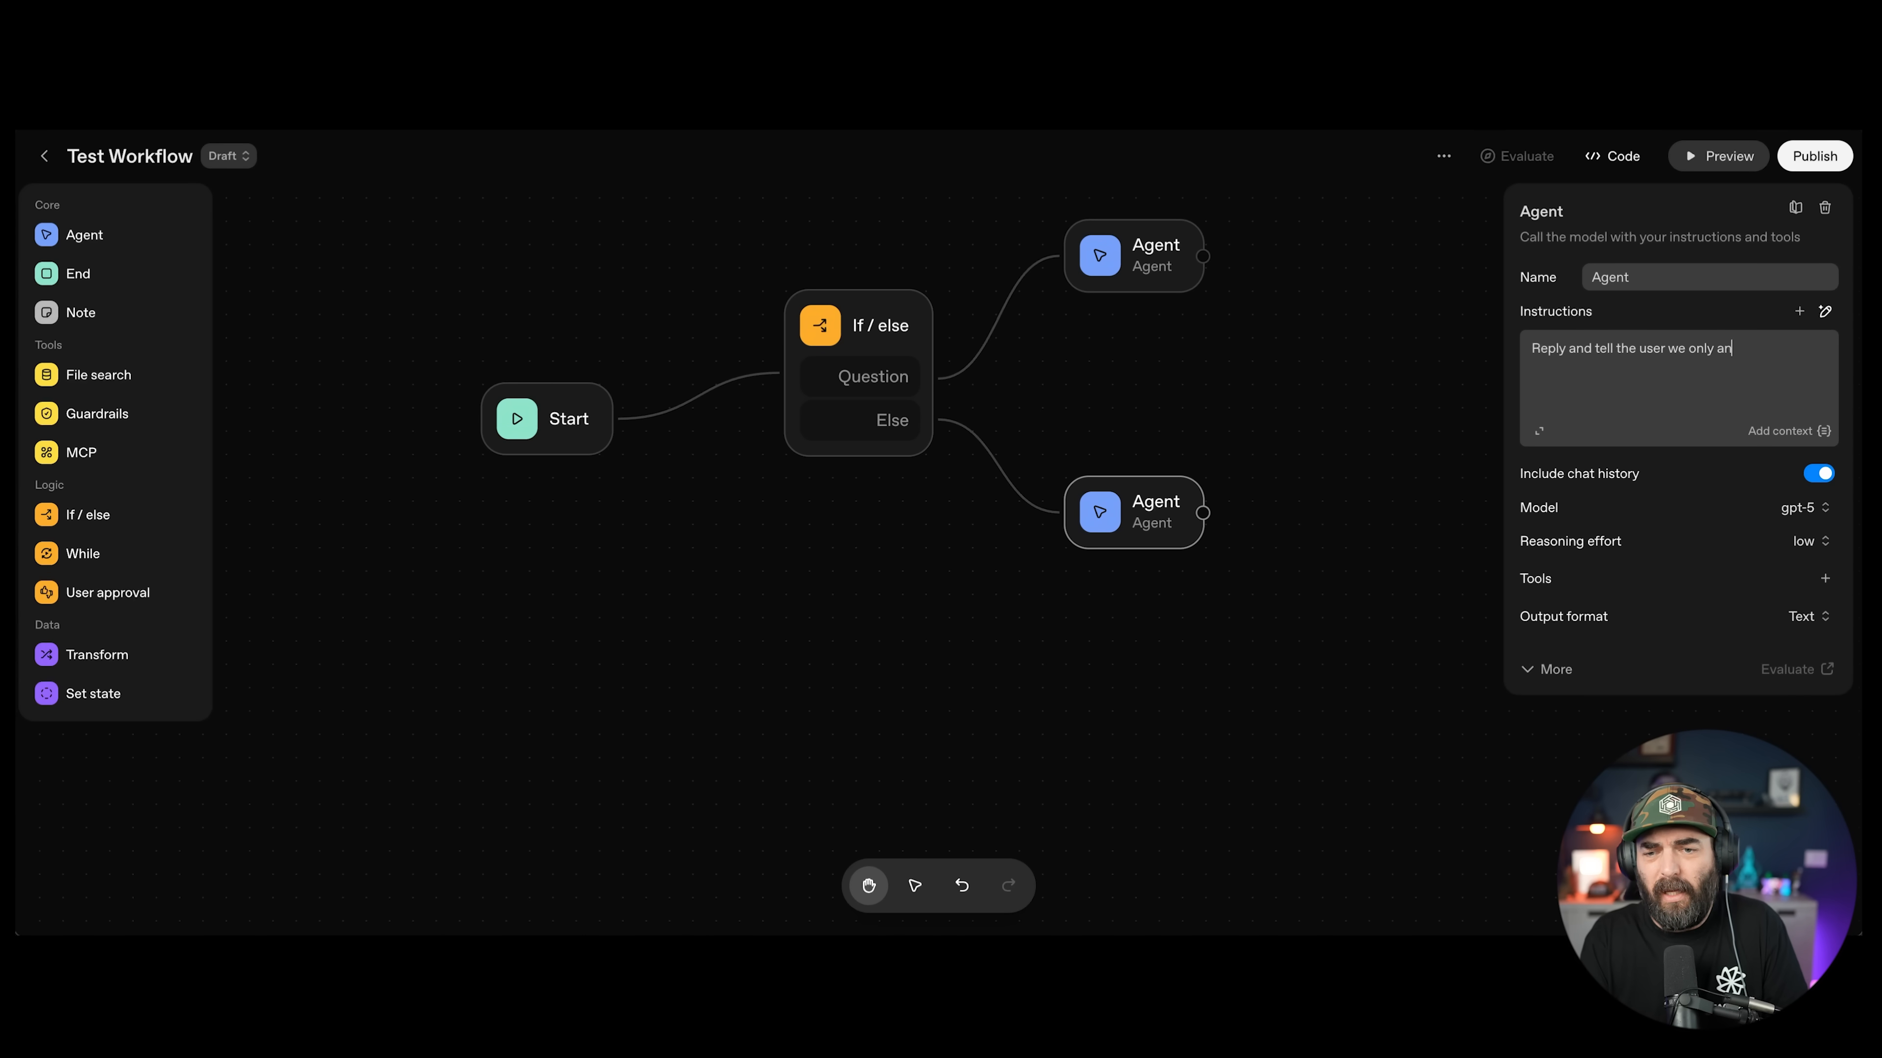
pyautogui.write(' questions.')
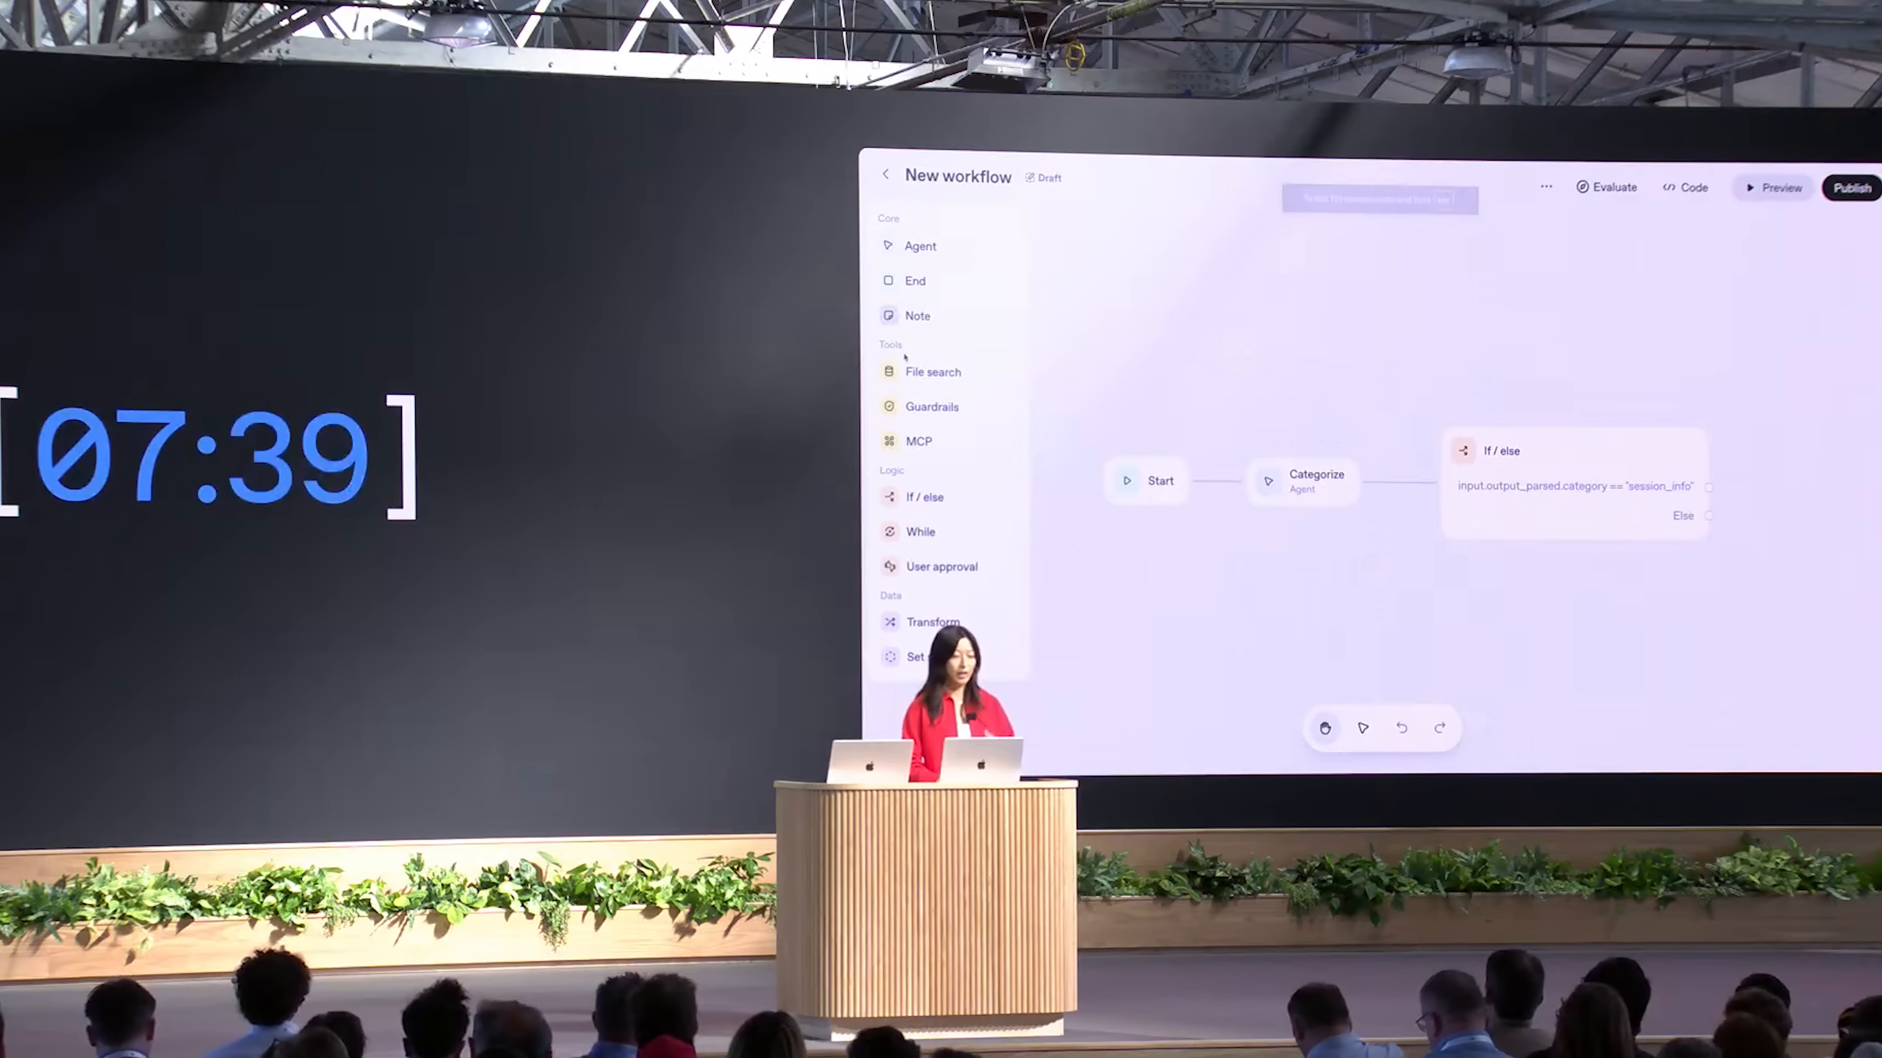
# Step: Branch a new Agent node off the If/else output
pyautogui.moveTo(1315, 554); pyautogui.dragTo(1512, 320)
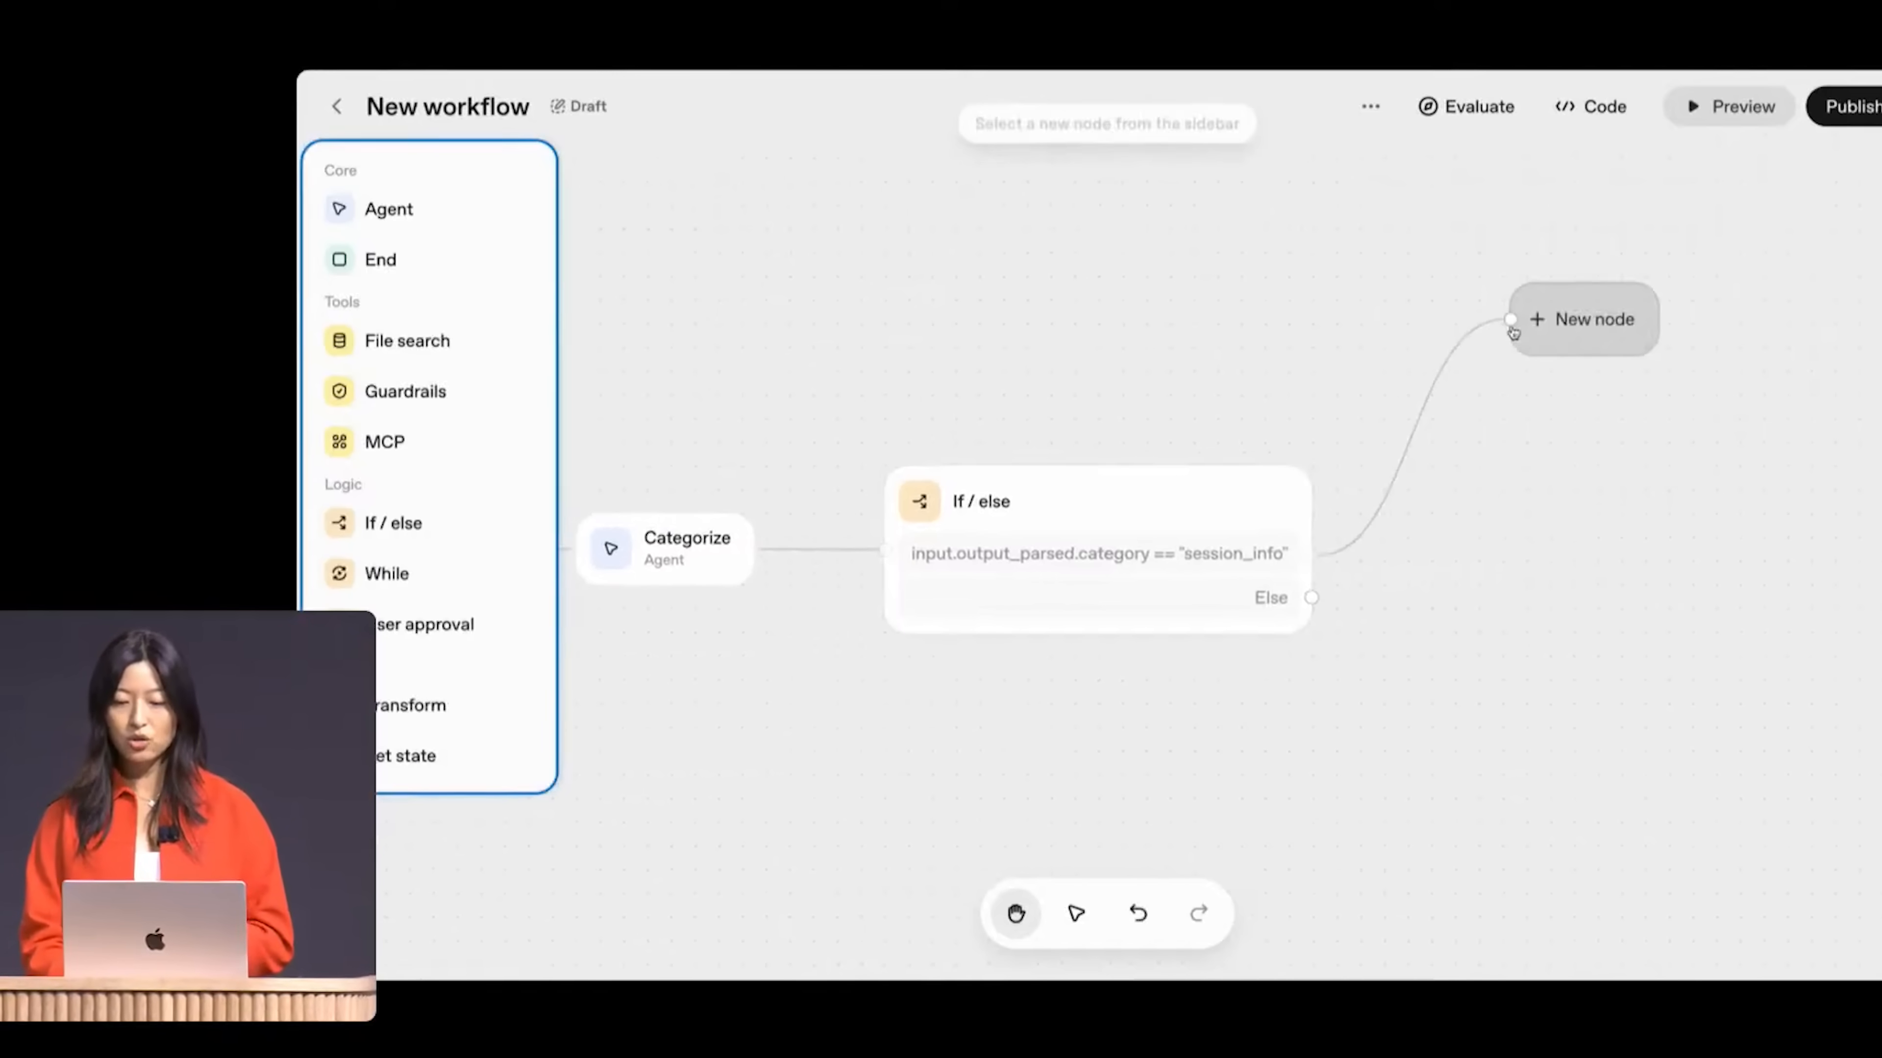
pyautogui.click(420, 220)
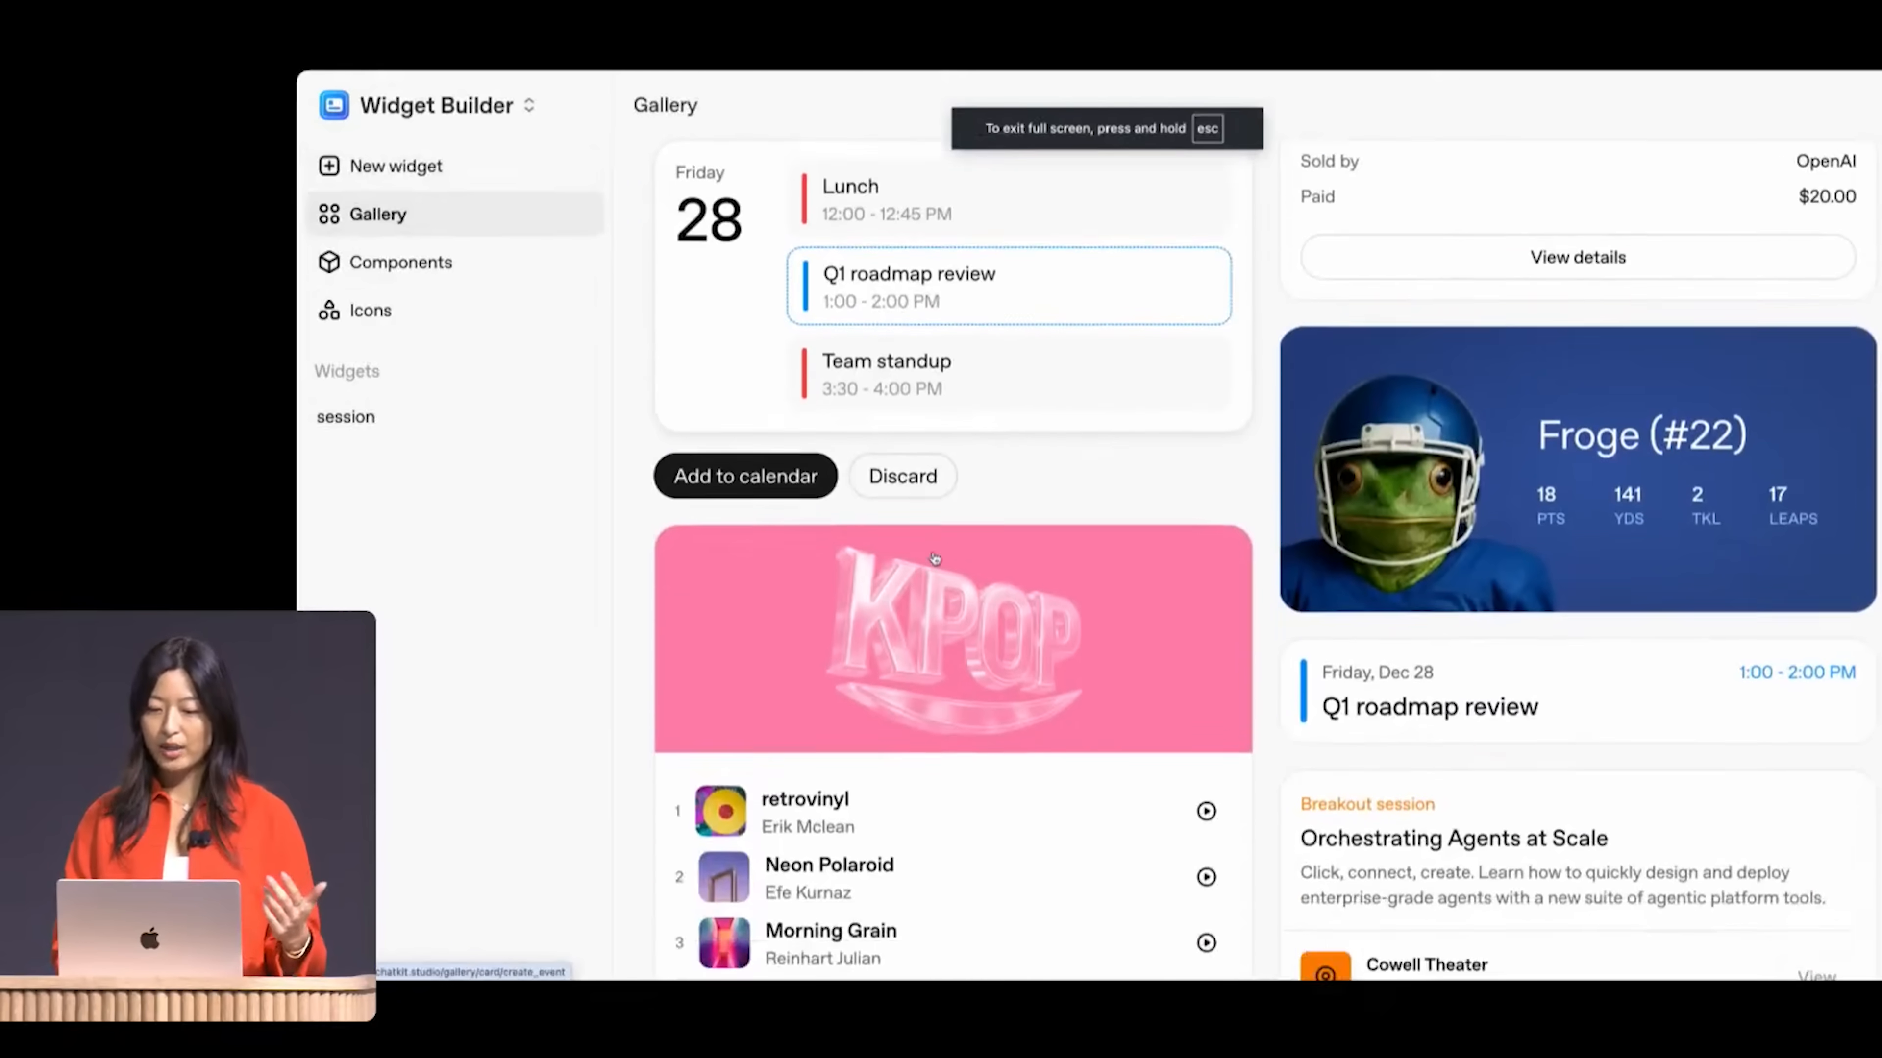
pyautogui.scroll(-10, 933, 553)
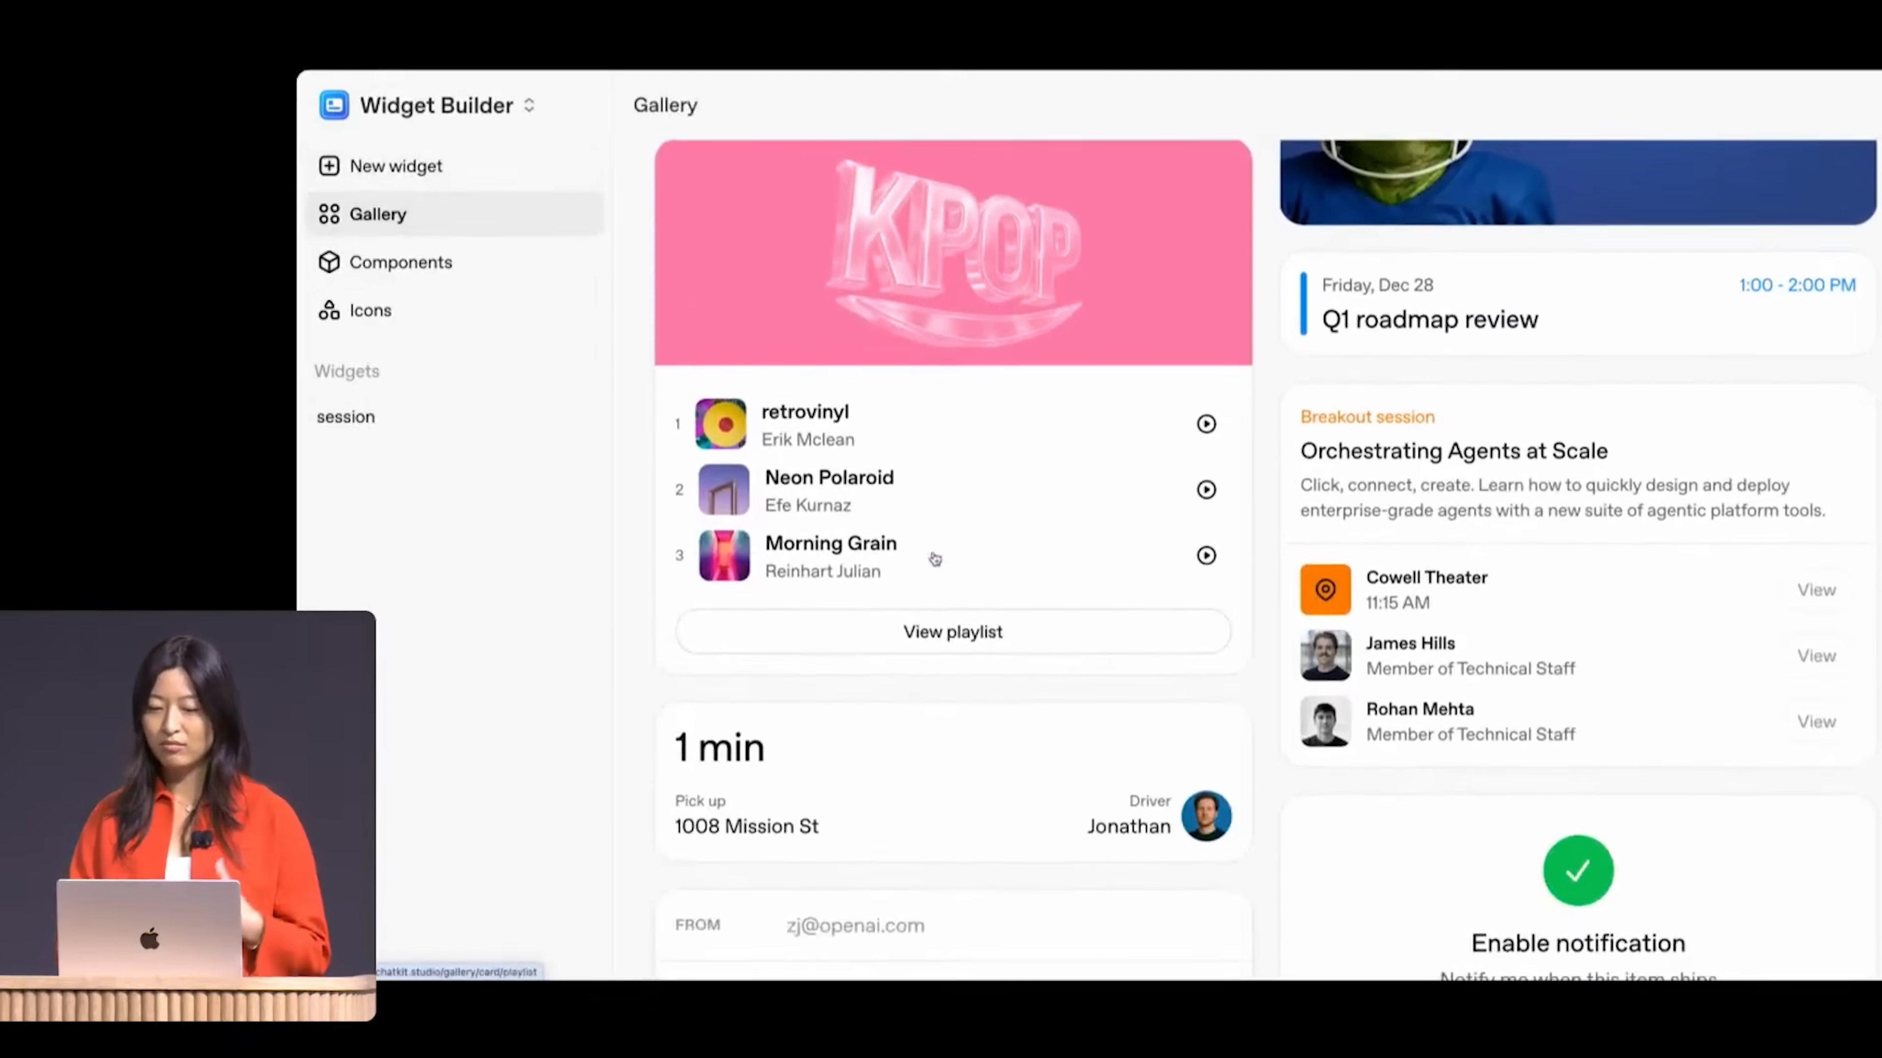
pyautogui.scroll(9, 935, 558)
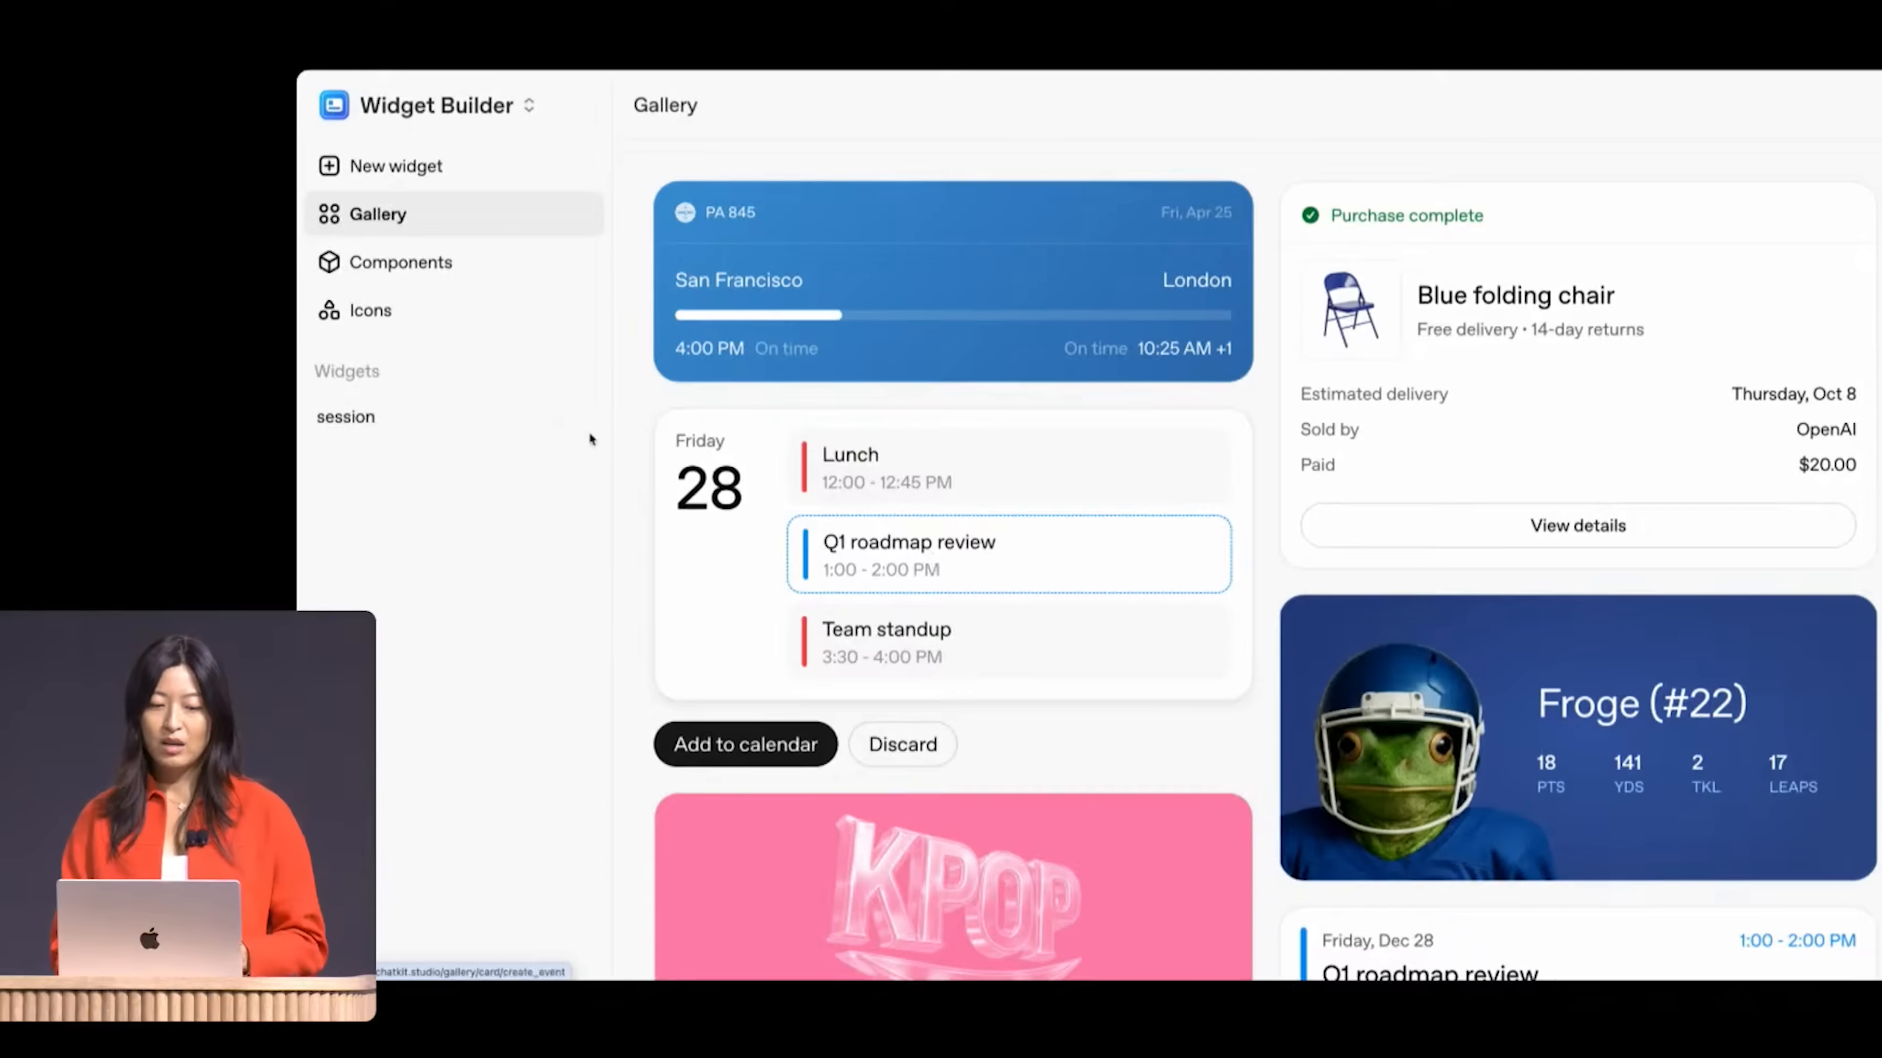
# Step: Open the session widget, view the workflow code, and paste the workflow ID into the session request
pyautogui.click(494, 432)
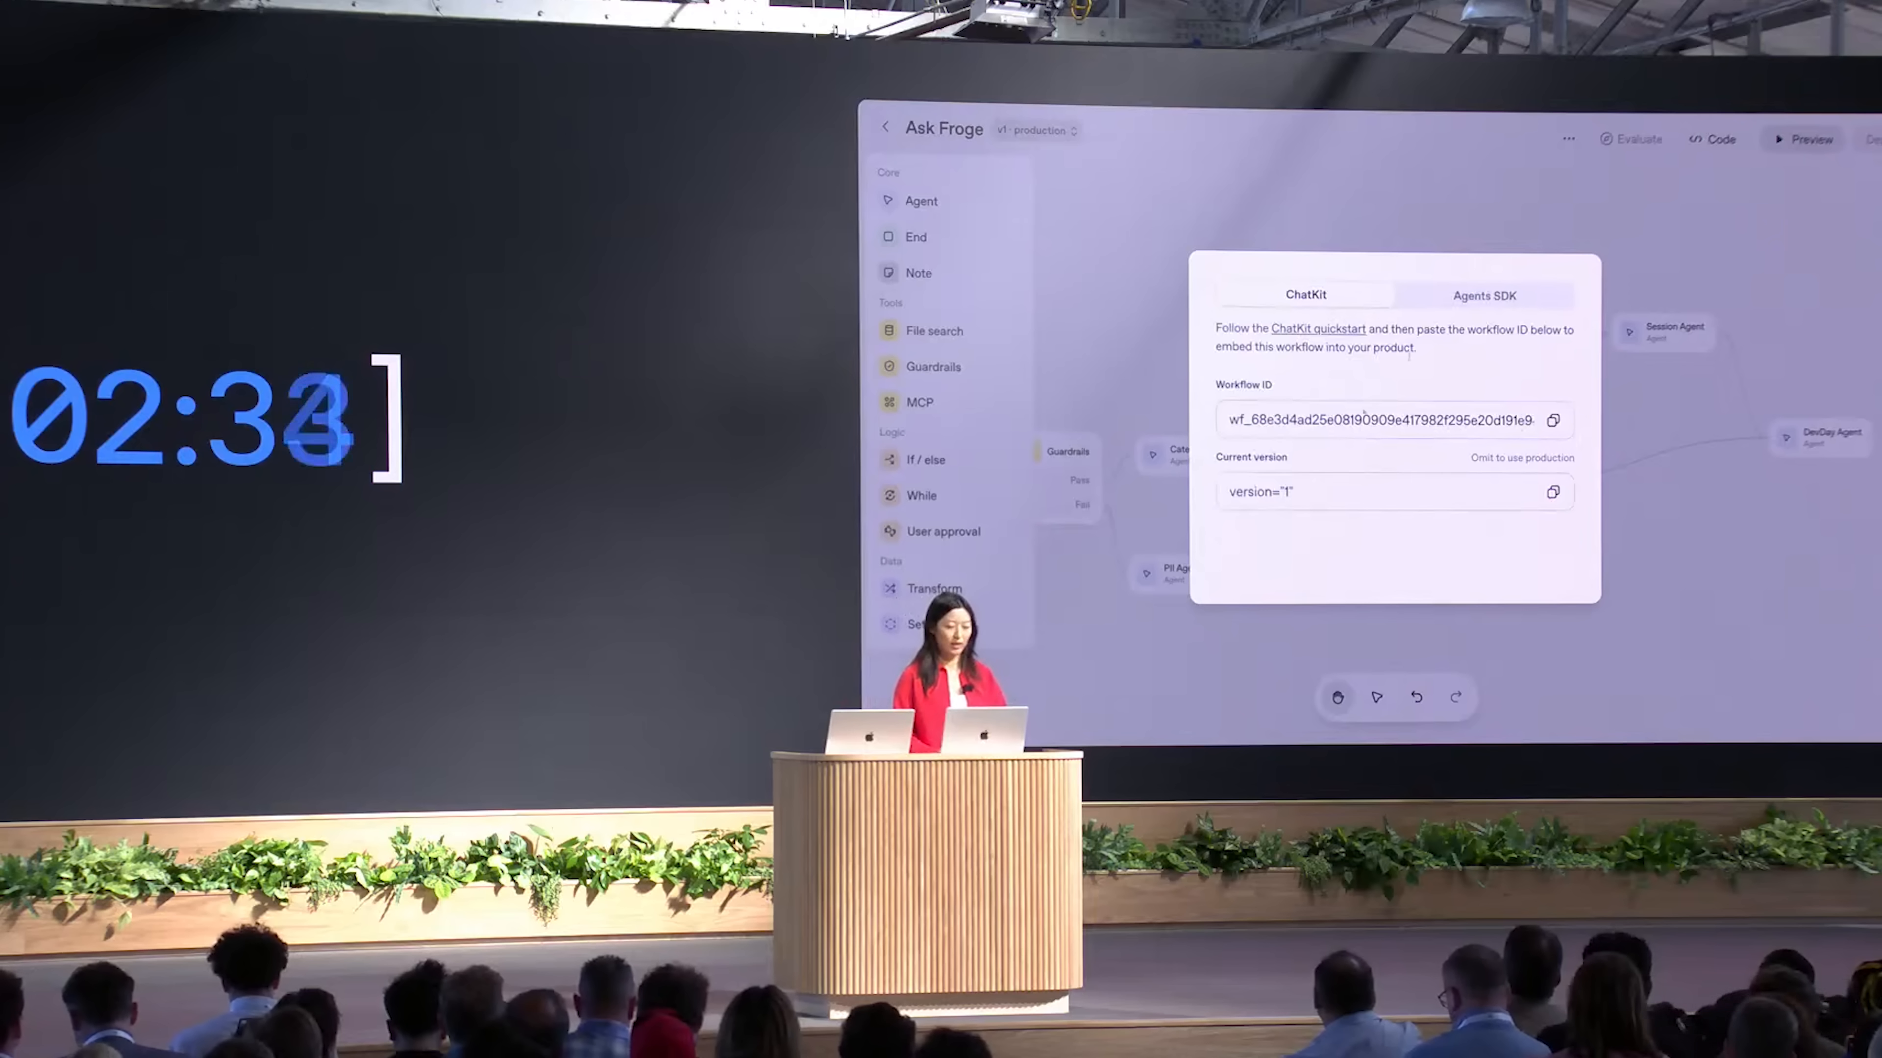
pyautogui.click(1476, 303)
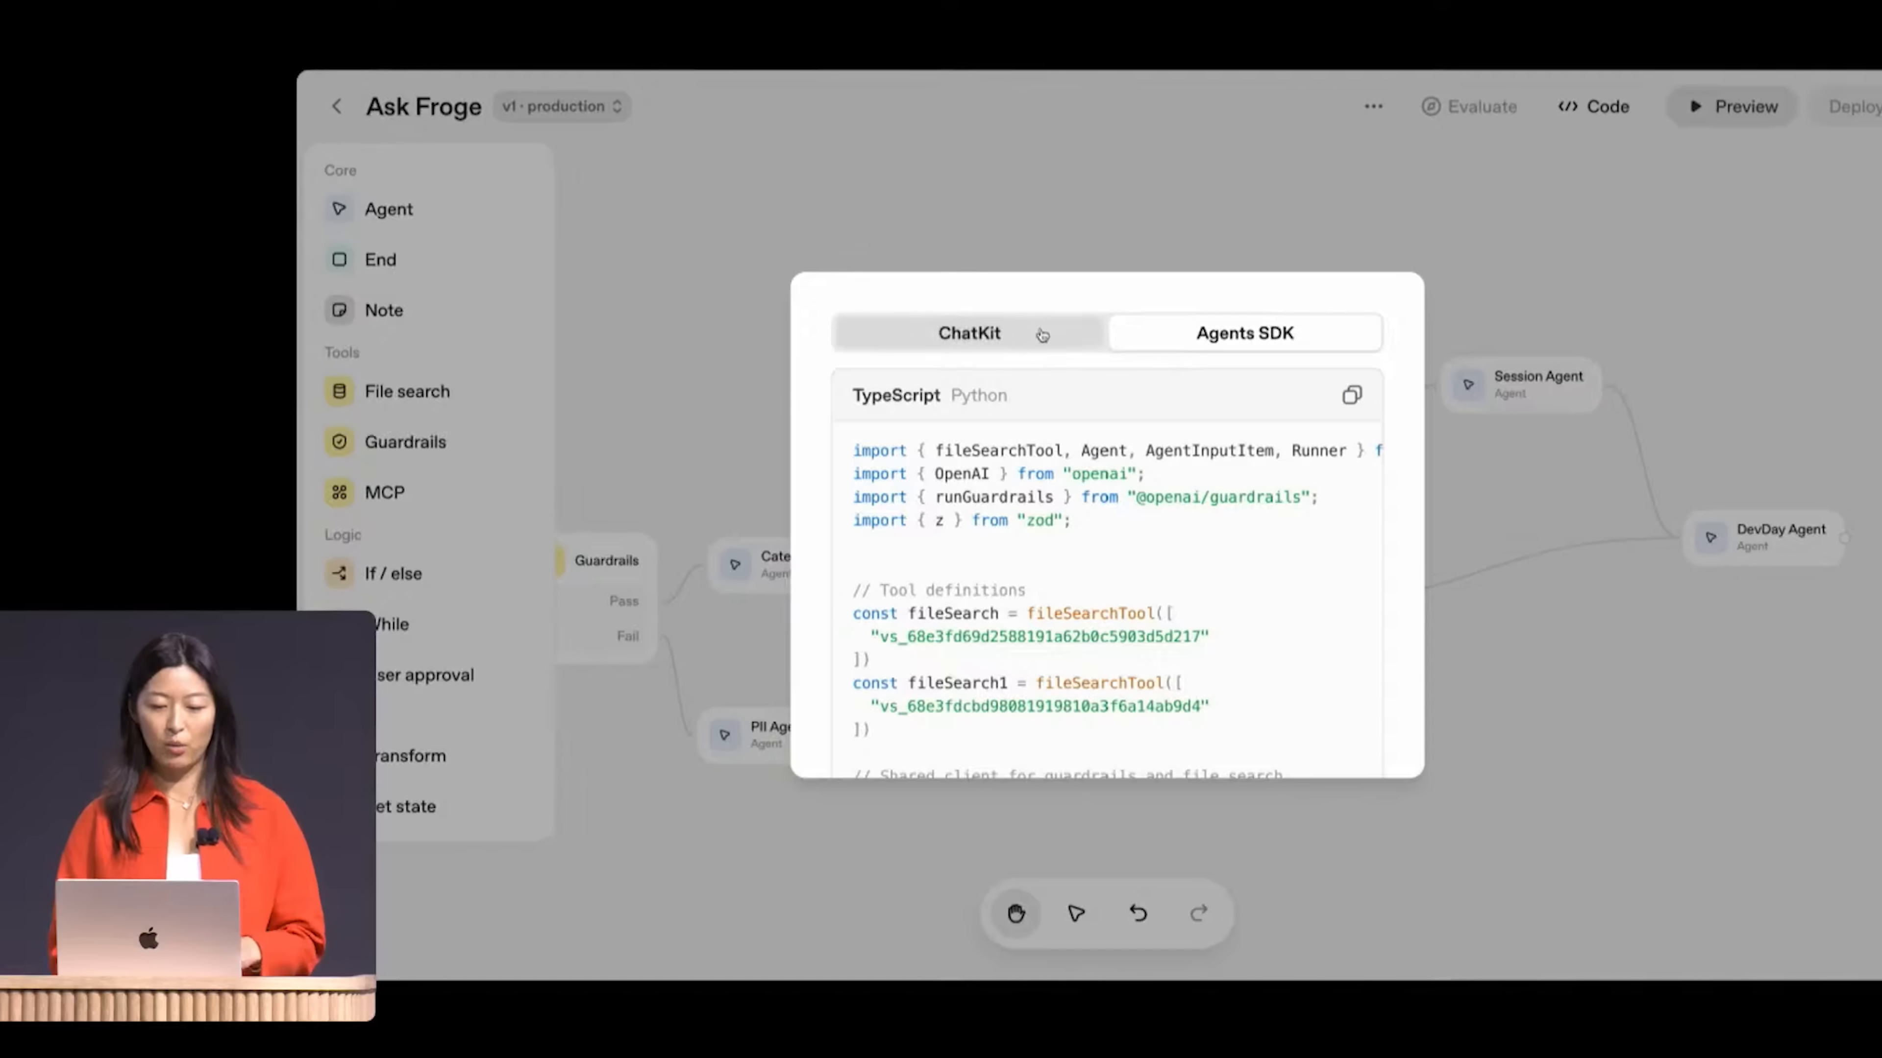
pyautogui.click(1305, 294)
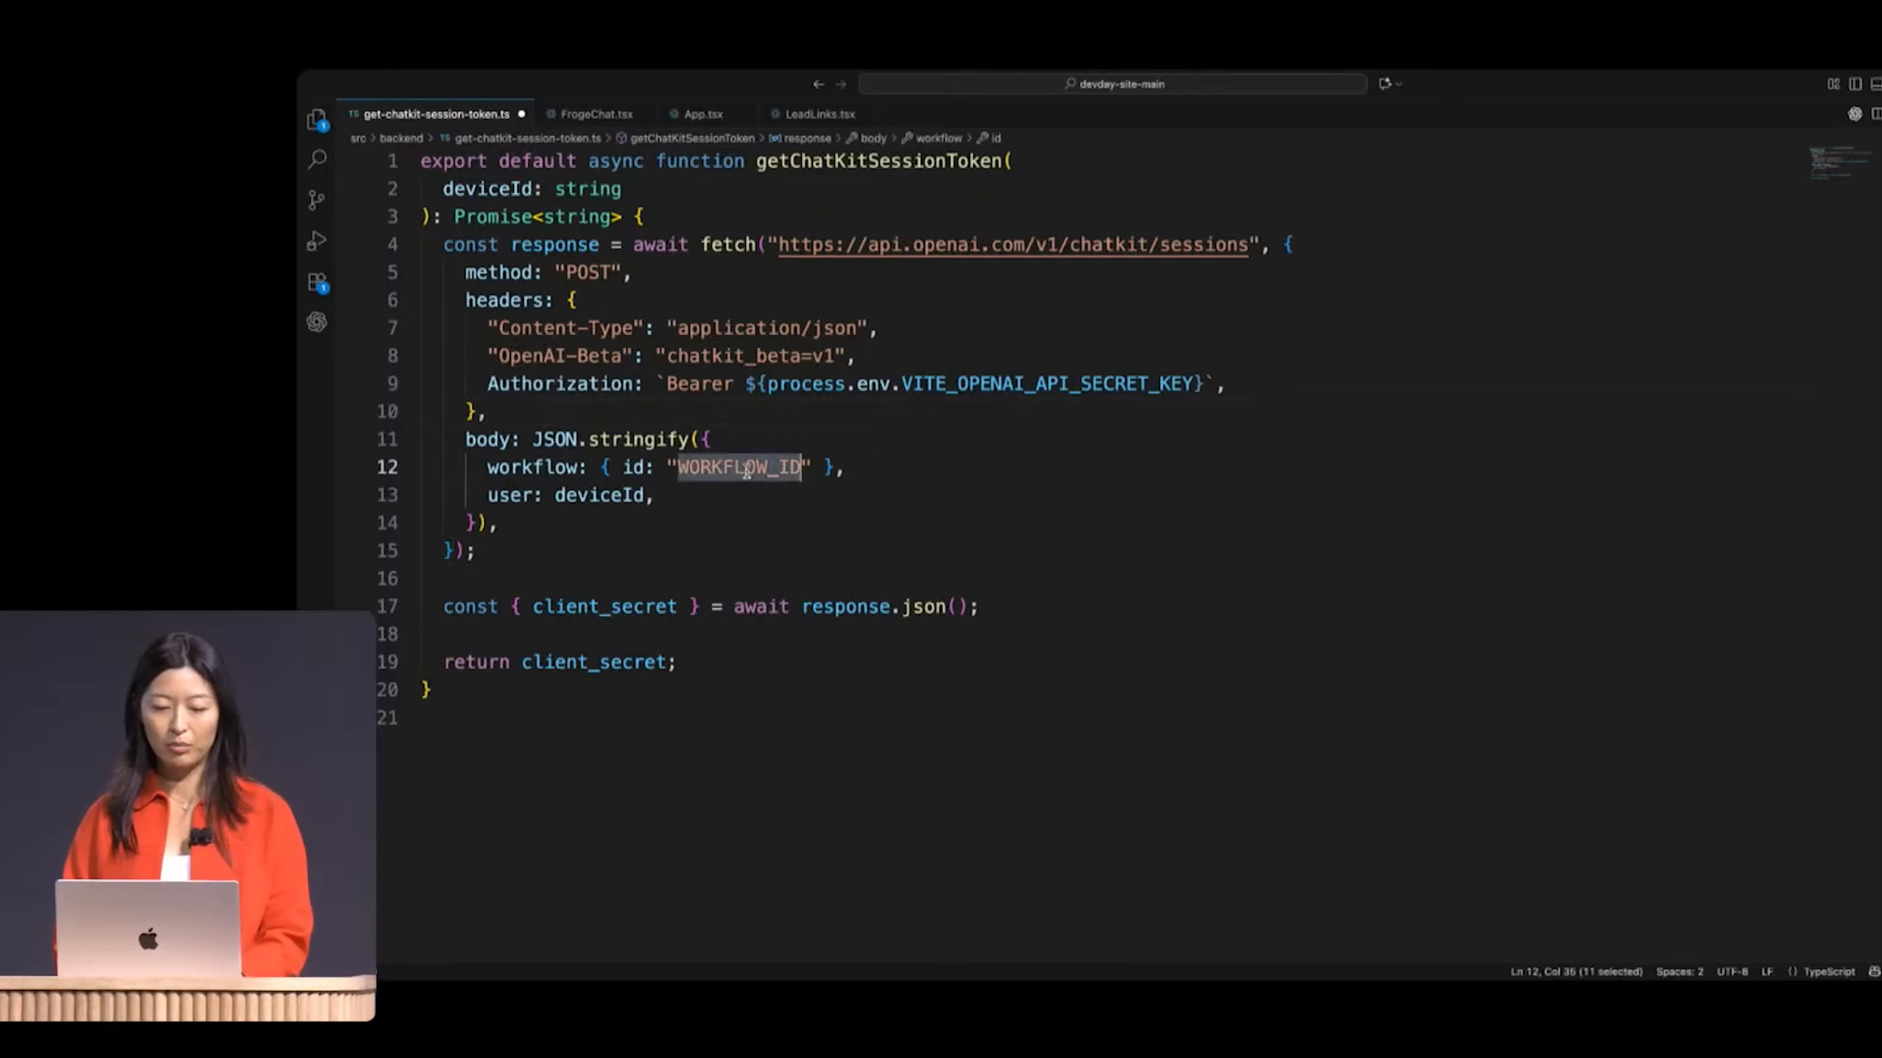
pyautogui.write('wf_68e3d4ad25e08190909e417982f295e20d191e944312370a')
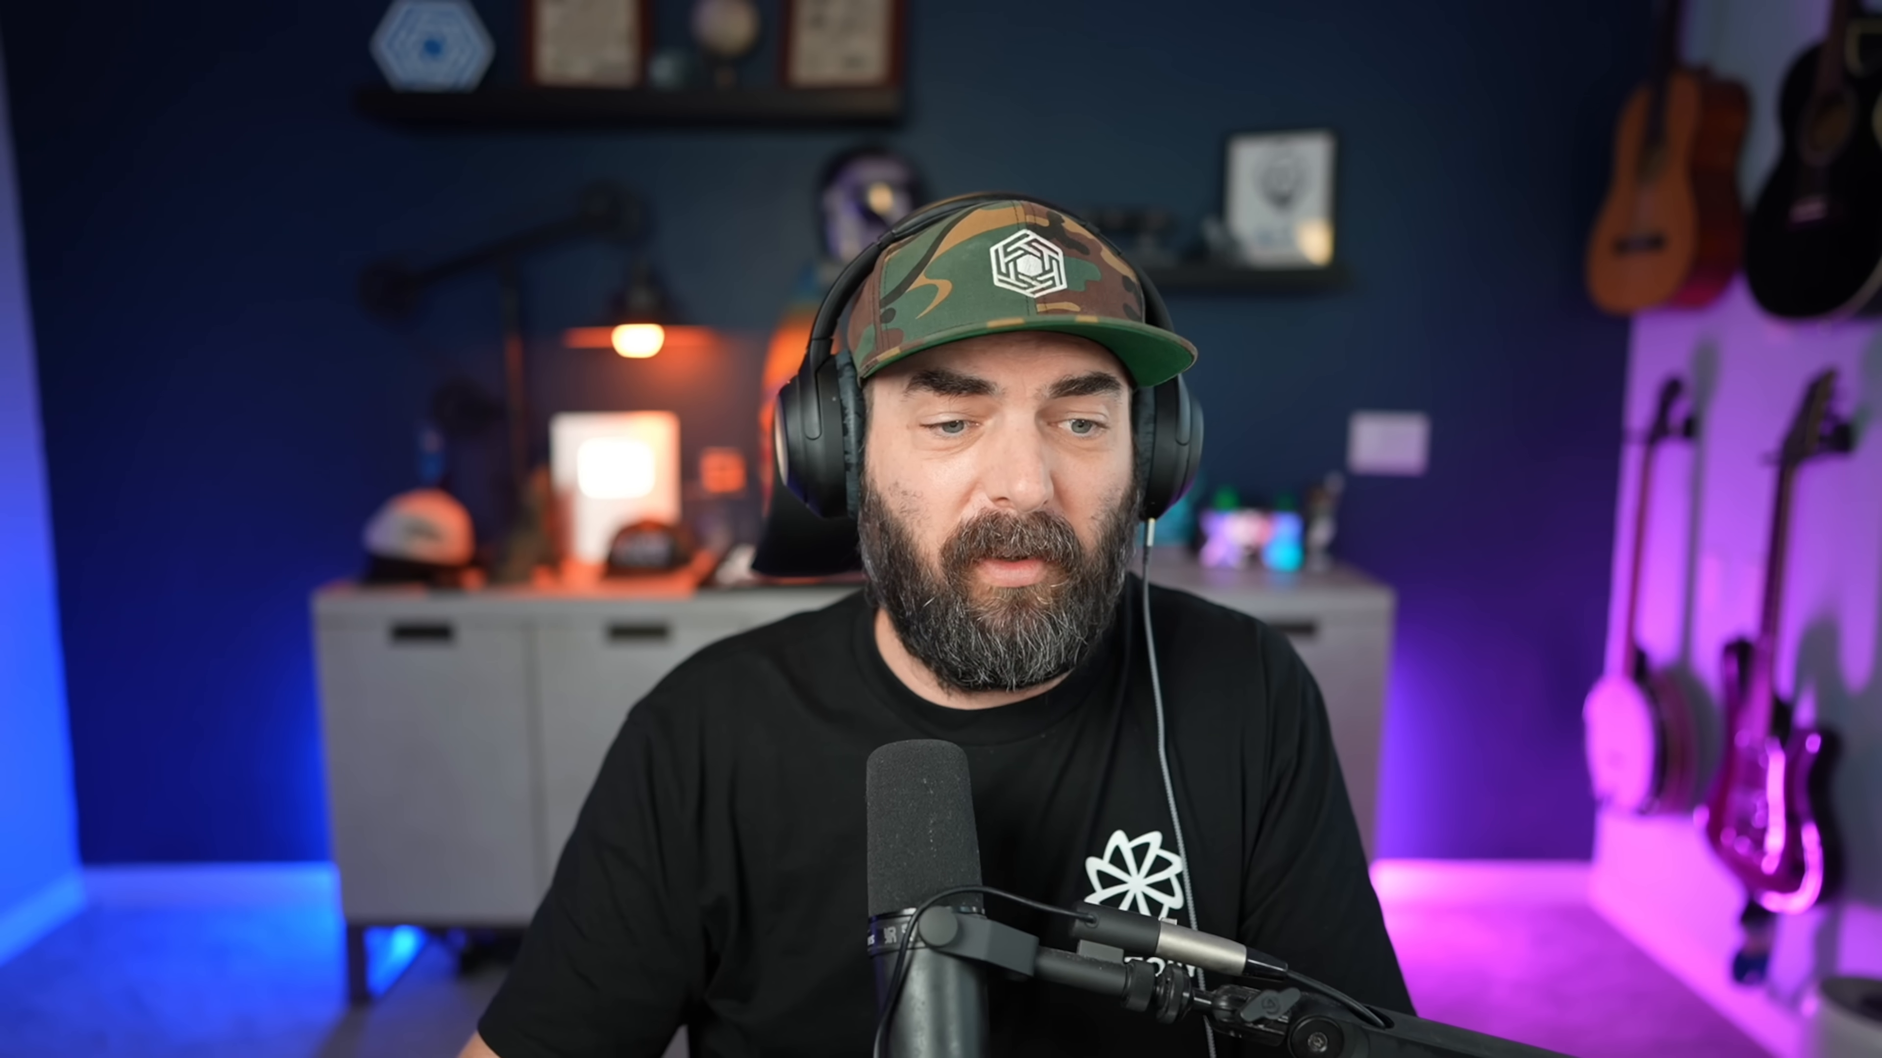